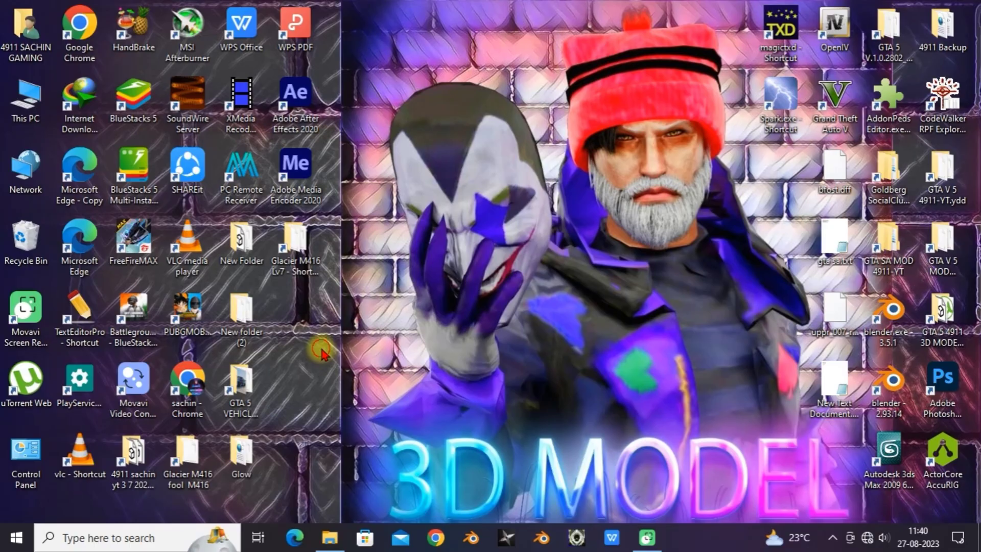
Refresh the desktop and open the Psychophage Set Female\Blender pc folder showing its 19 files.
right_click(322, 164)
click(347, 208)
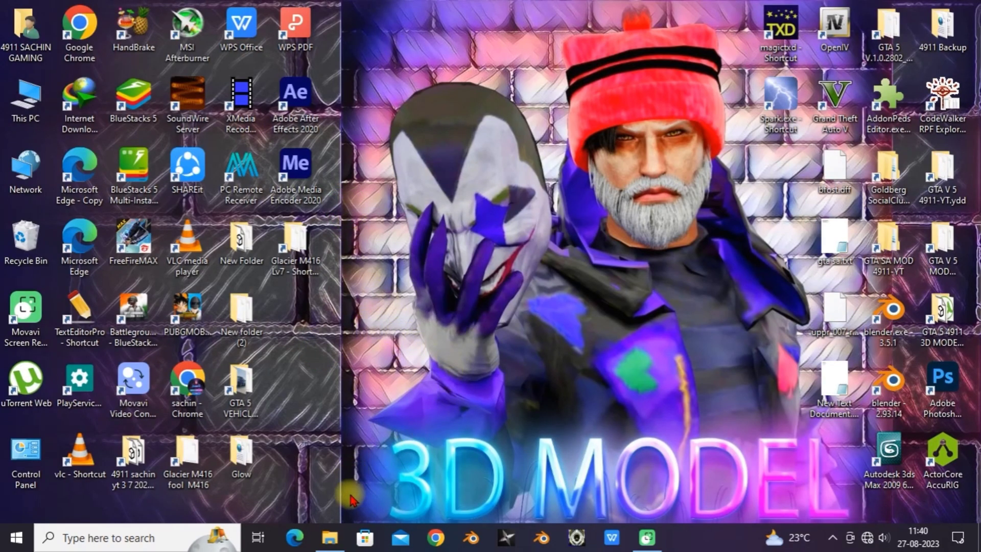
click(335, 544)
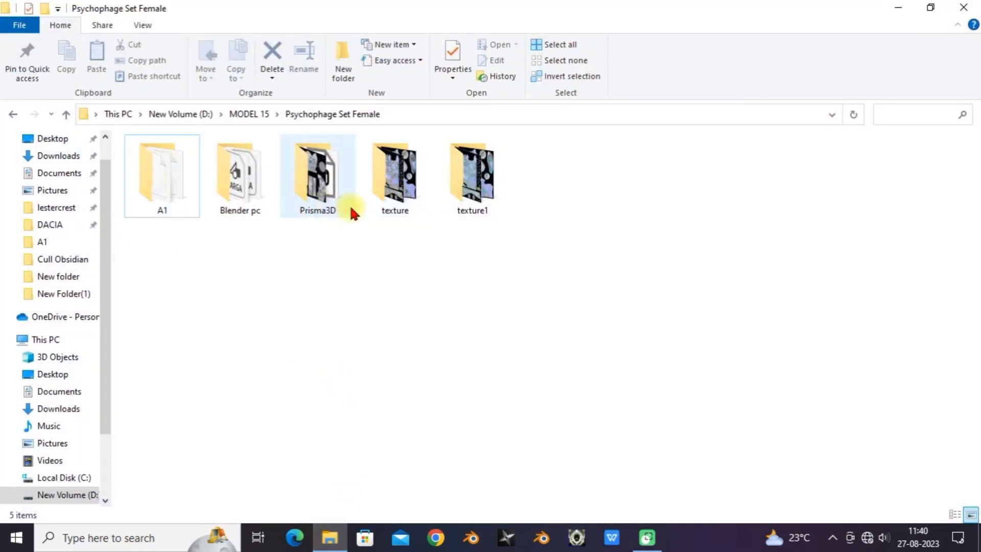
double_click(245, 201)
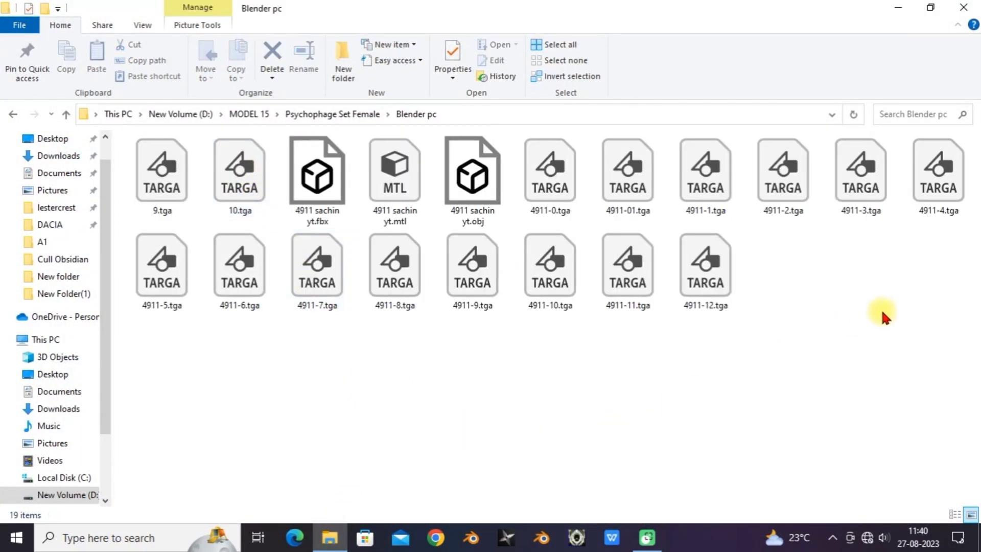
drag(926, 342, 129, 169)
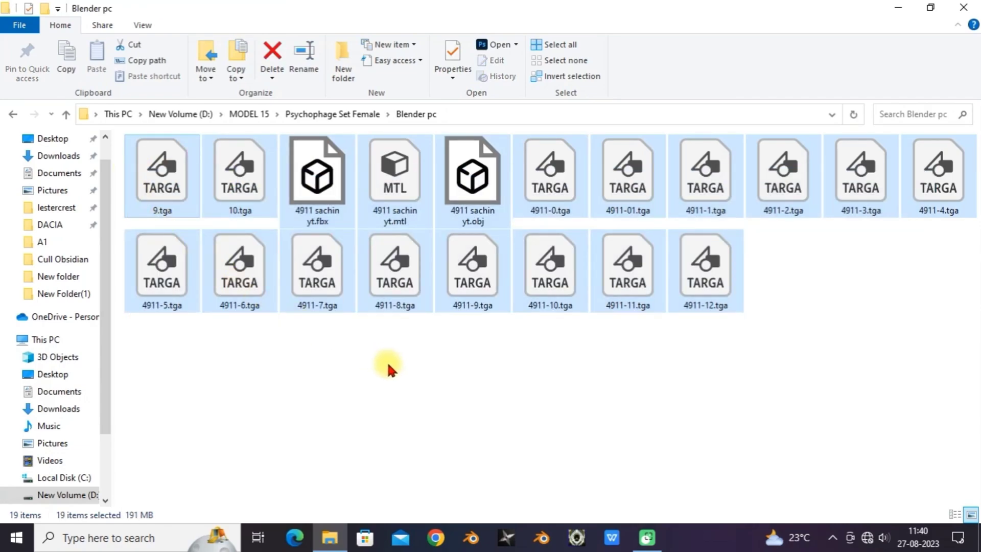
click(463, 390)
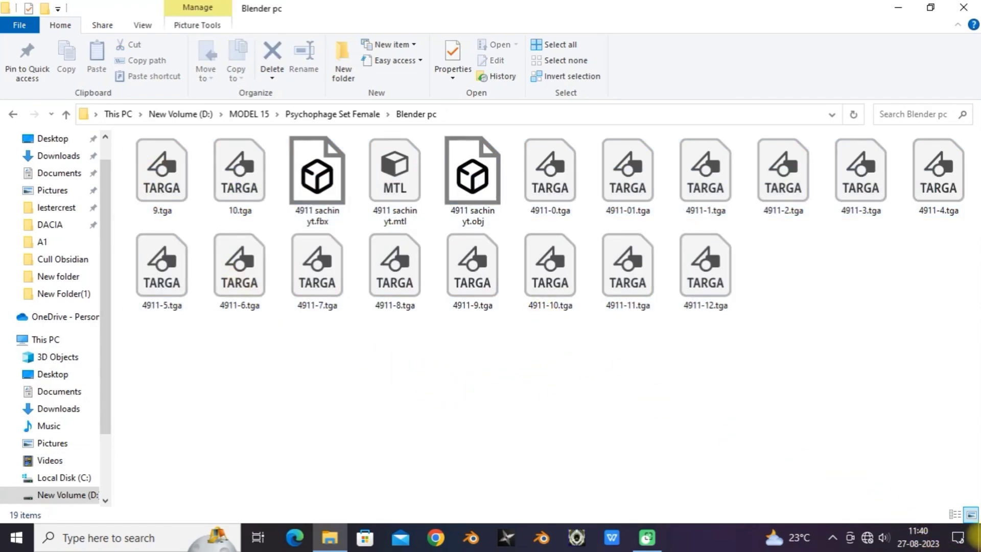
Start a General Blender scene and delete its Camera, Cube and Light.
click(473, 536)
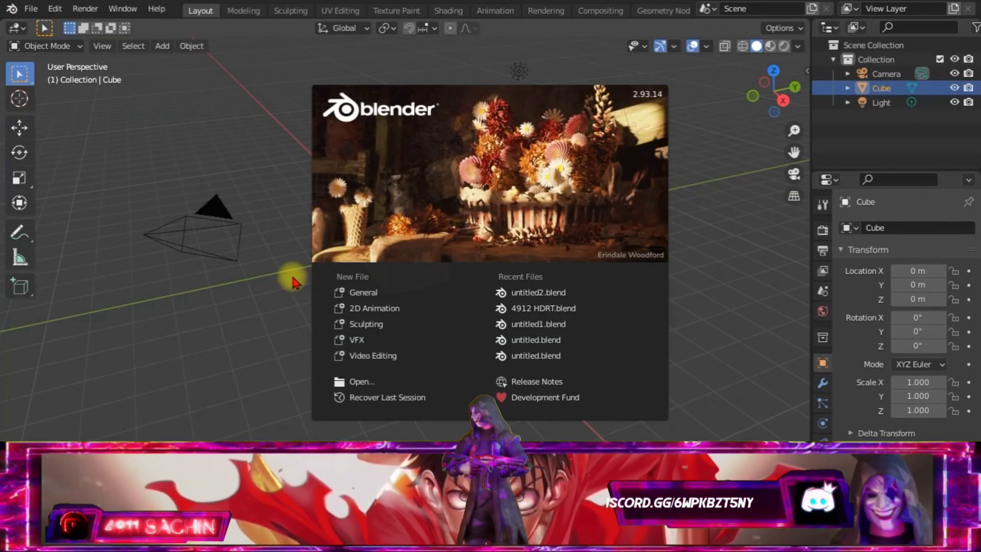
click(377, 292)
drag(907, 97, 876, 72)
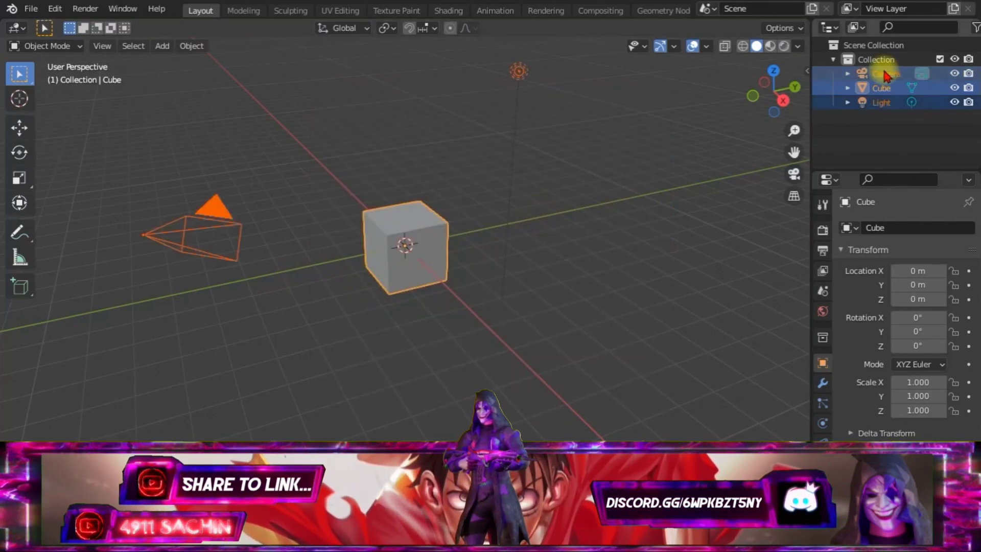
right_click(877, 72)
click(844, 105)
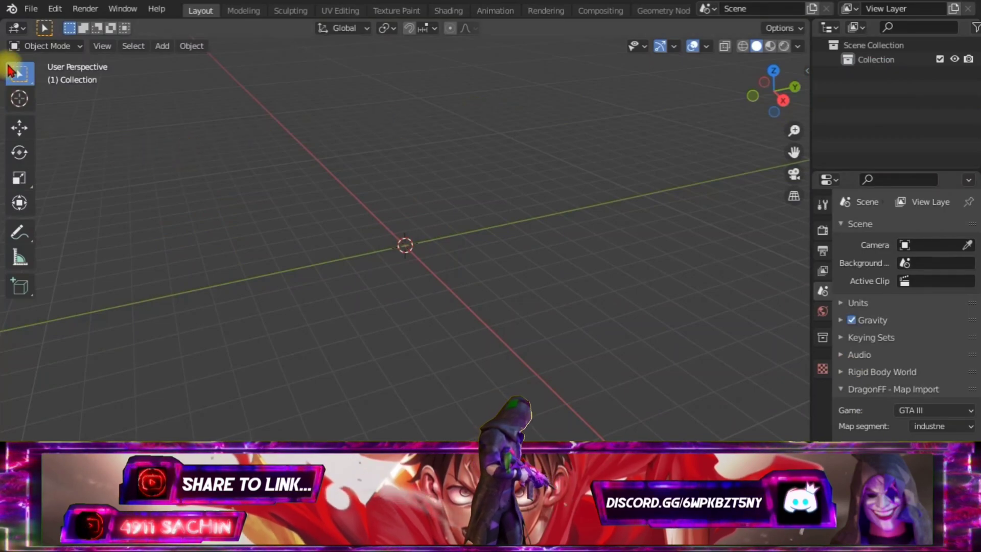
Import the character's Wavefront OBJ model from the Blender pc folder.
click(31, 9)
mouse_move(53, 202)
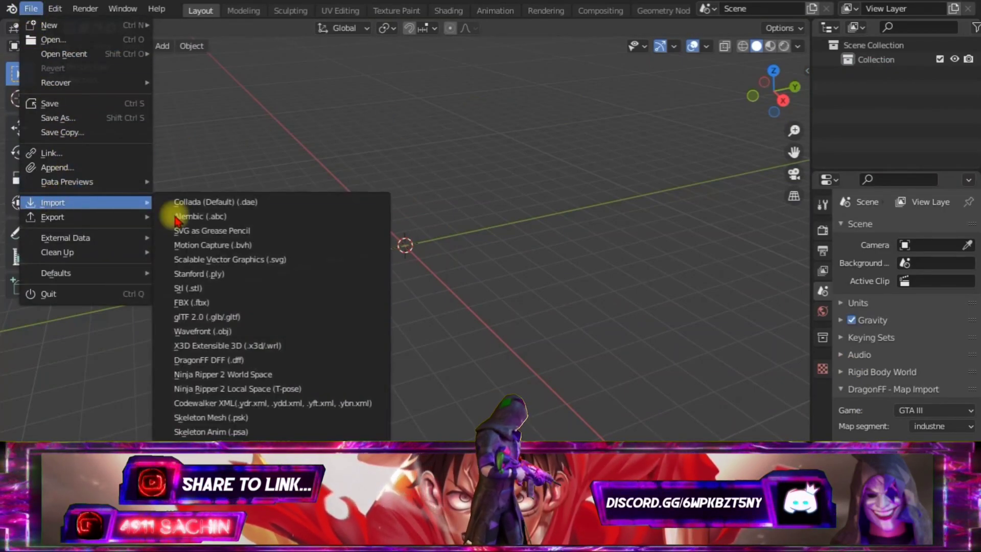
click(224, 332)
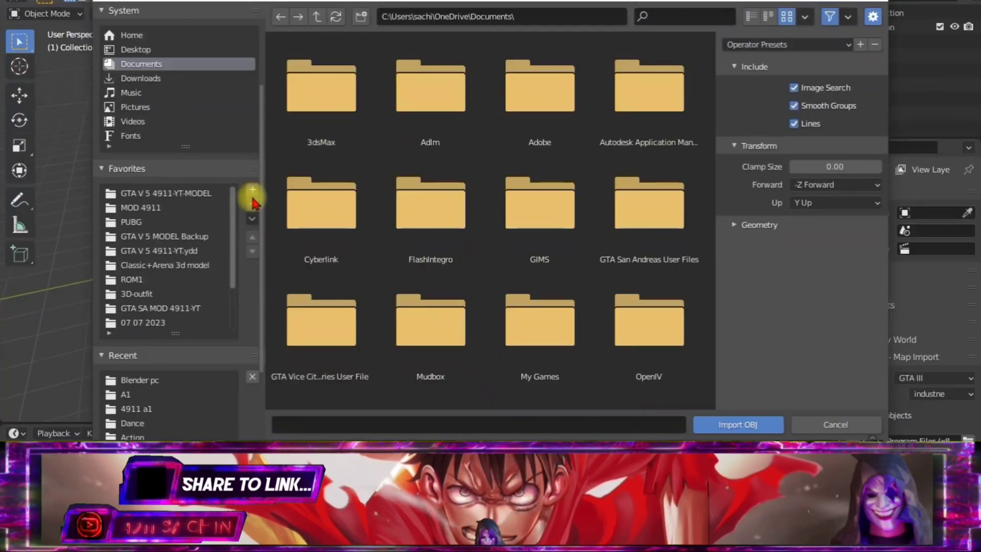
click(137, 380)
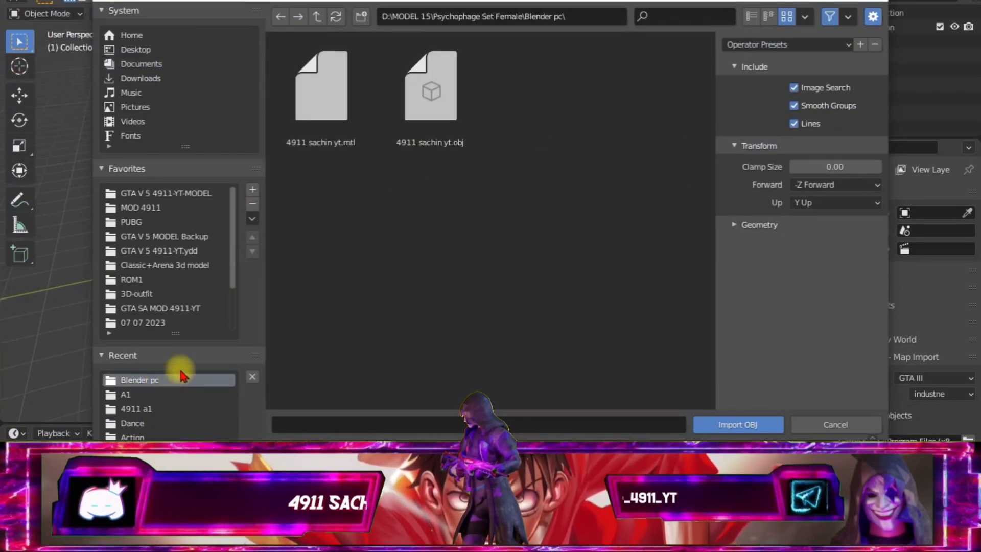
click(439, 138)
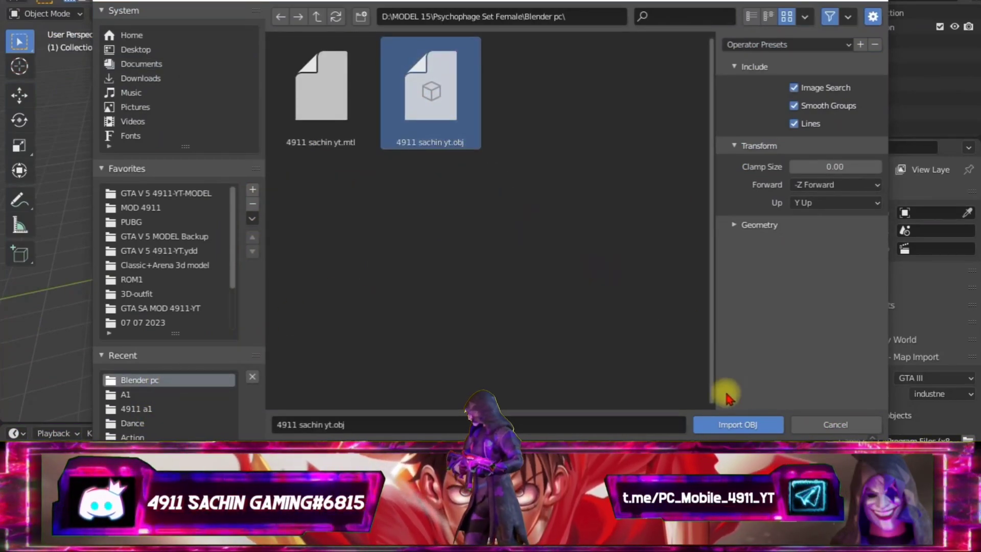
click(742, 419)
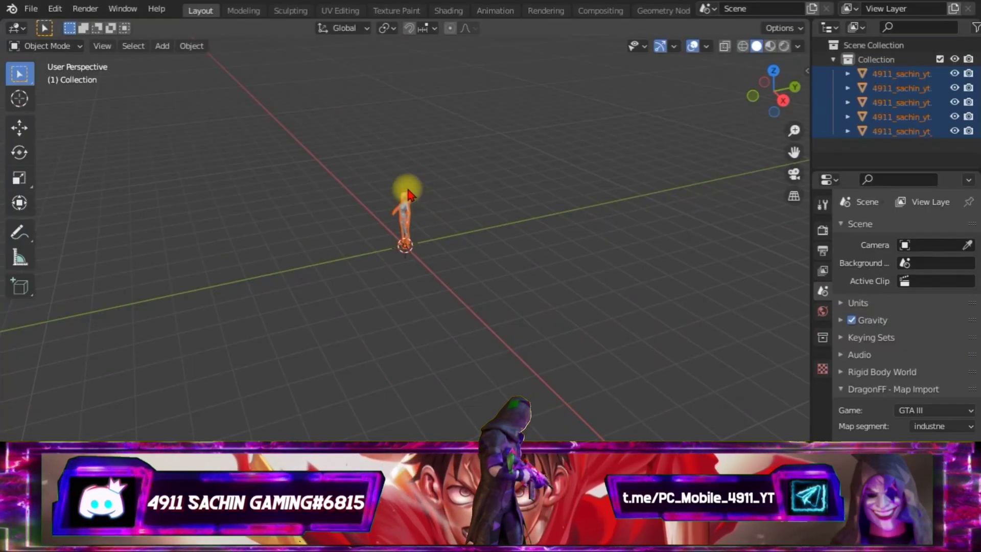
Deselect all and frame the whole character in Front Orthographic view.
click(744, 97)
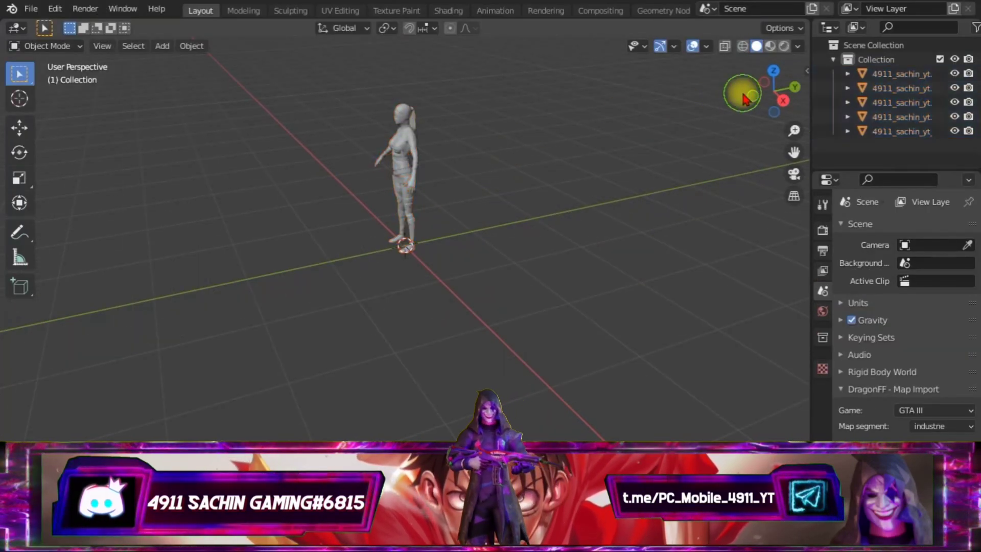
click(746, 105)
scroll(612, 172, up, 5)
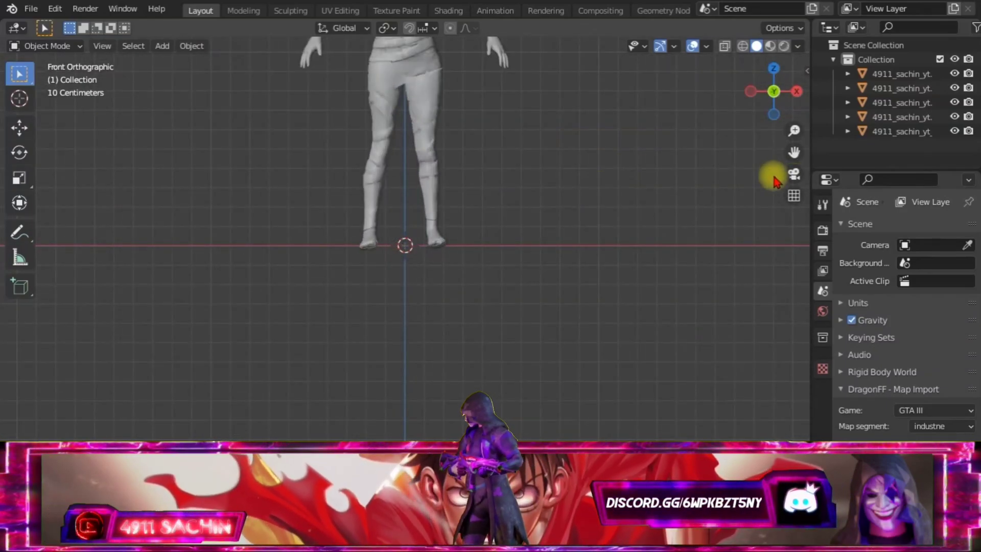
drag(793, 154, 7, 344)
scroll(547, 228, up, 1)
scroll(339, 193, up, 1)
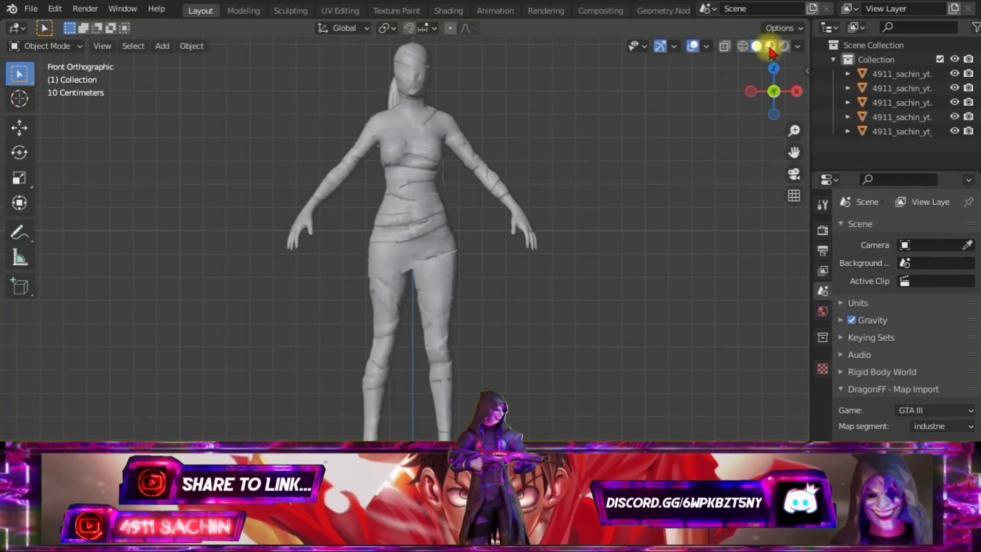
Switch to Material Preview shading and select the lower-body, next and hair meshes.
click(771, 47)
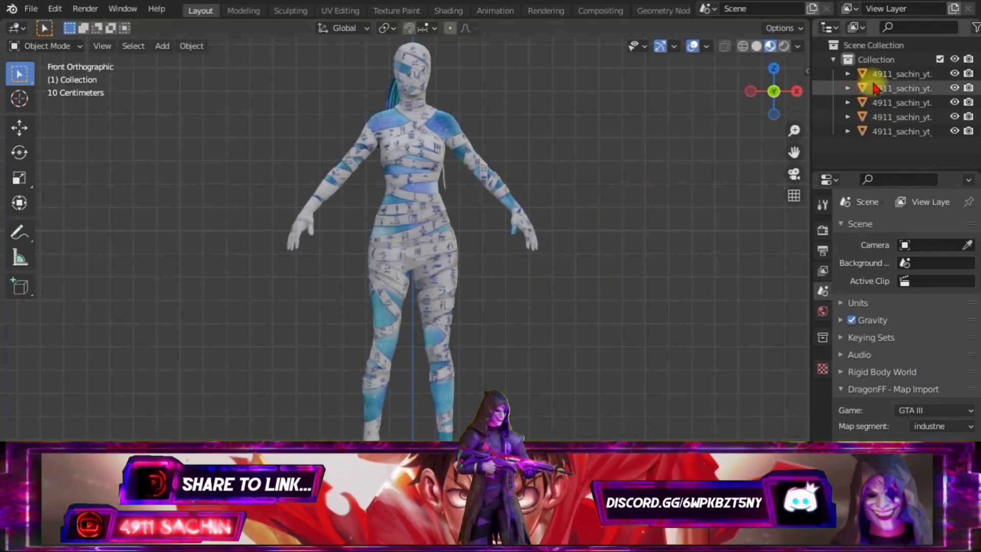
click(892, 74)
click(891, 103)
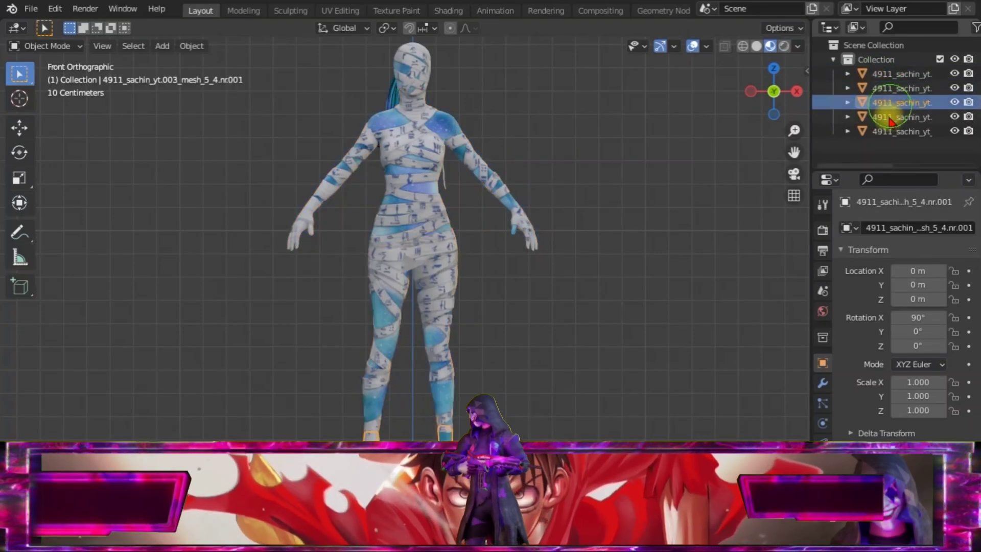
click(880, 132)
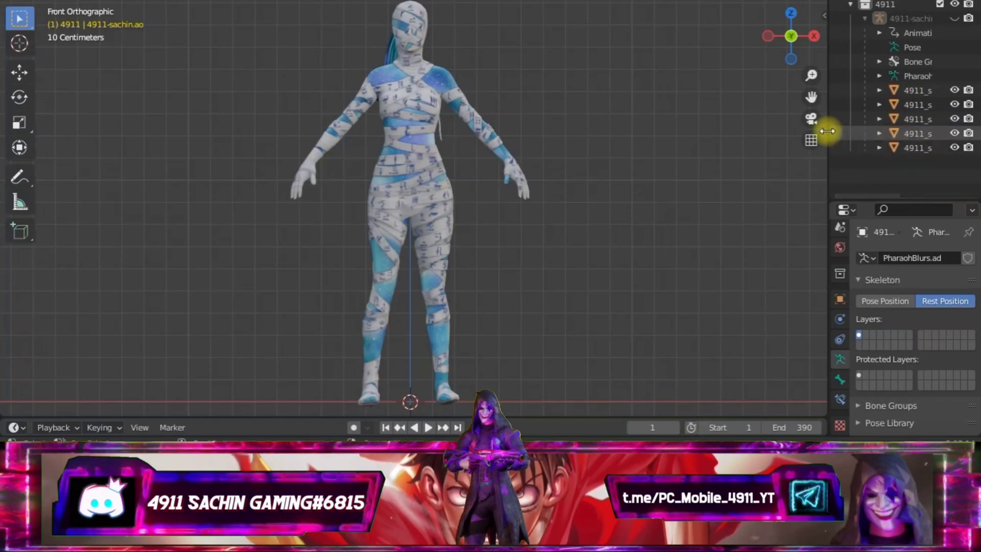
Enlarge the timeline, split off a taller second area below, and list its editor types.
drag(810, 134, 766, 134)
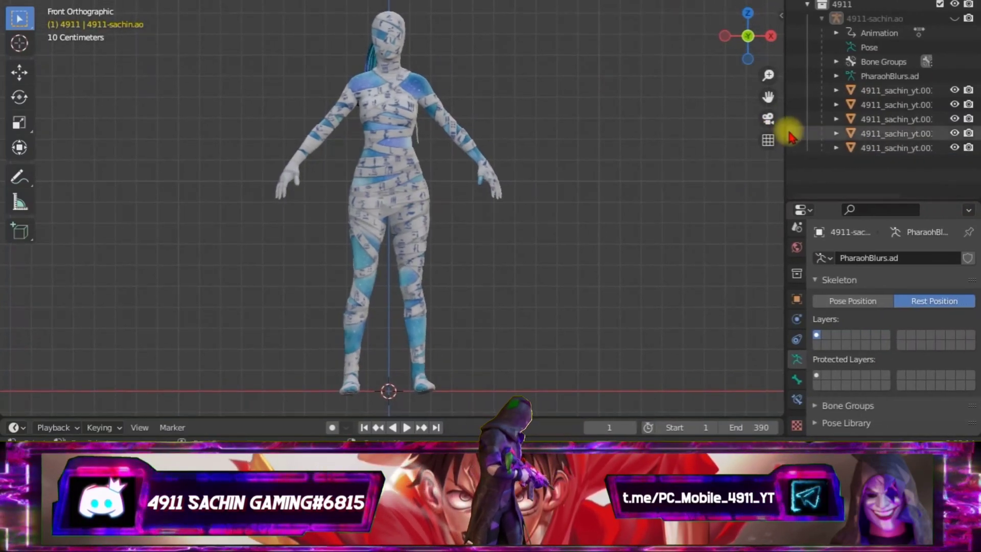
drag(490, 416, 486, 153)
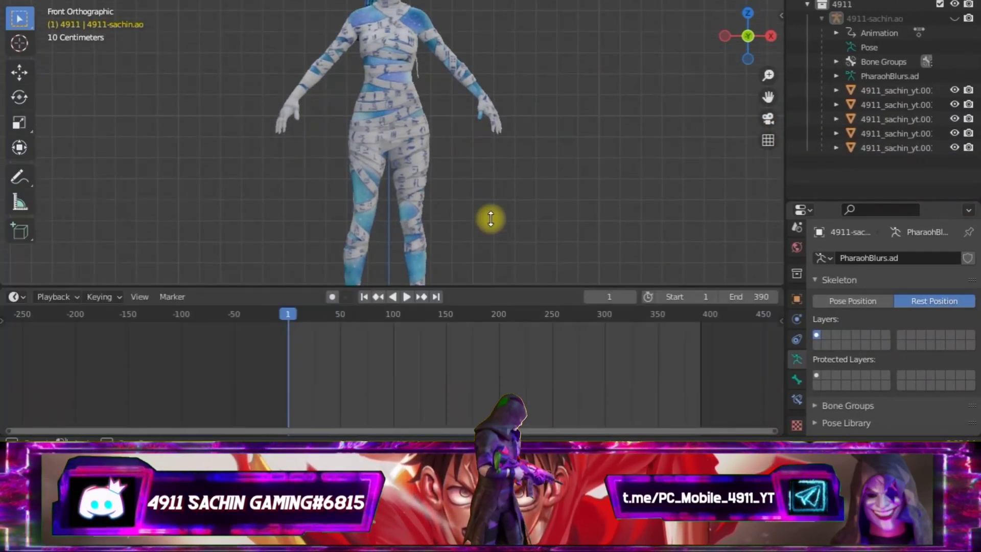
click(15, 162)
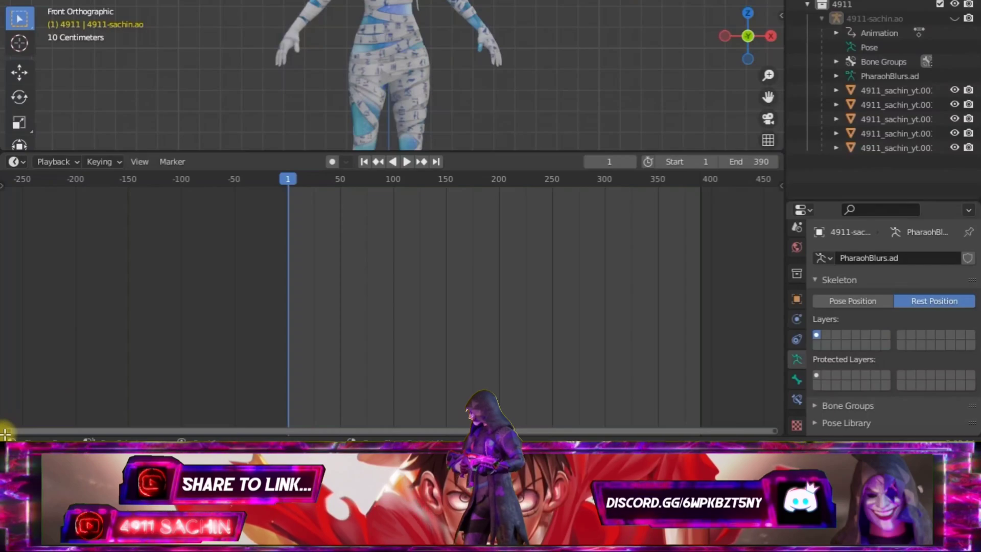
drag(5, 434, 24, 193)
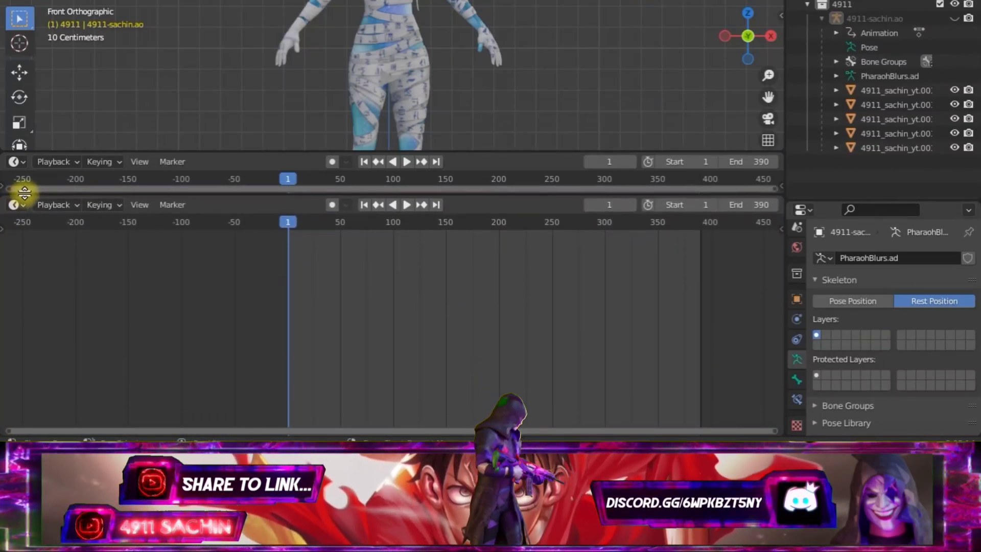
drag(24, 192, 28, 172)
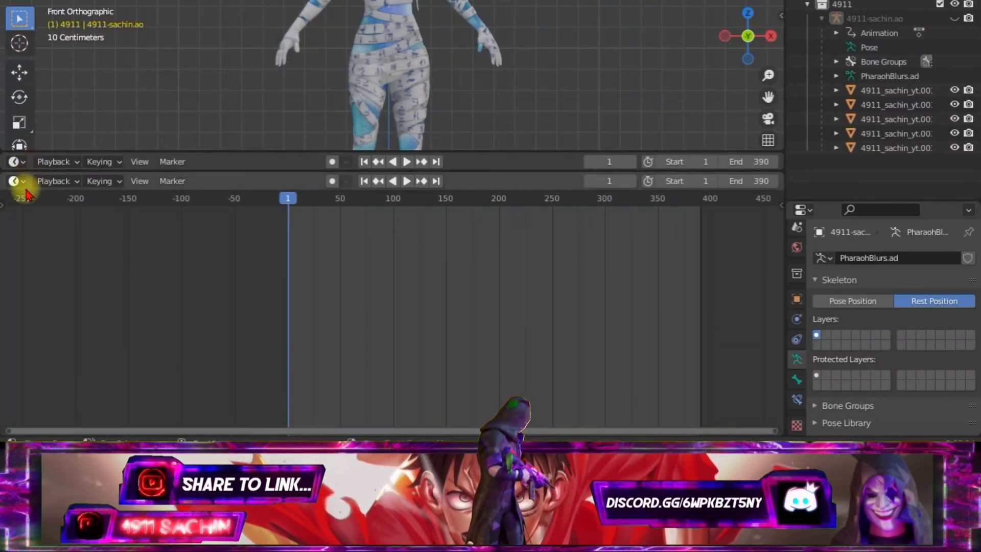
click(16, 182)
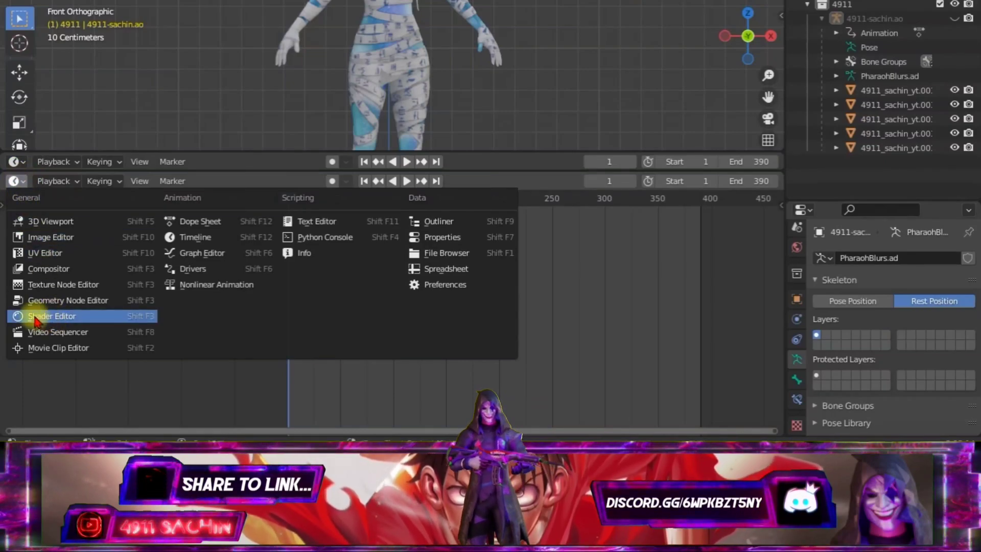
Make the lower area a Shader Editor without sidebar and zoom the viewport onto the head.
click(36, 317)
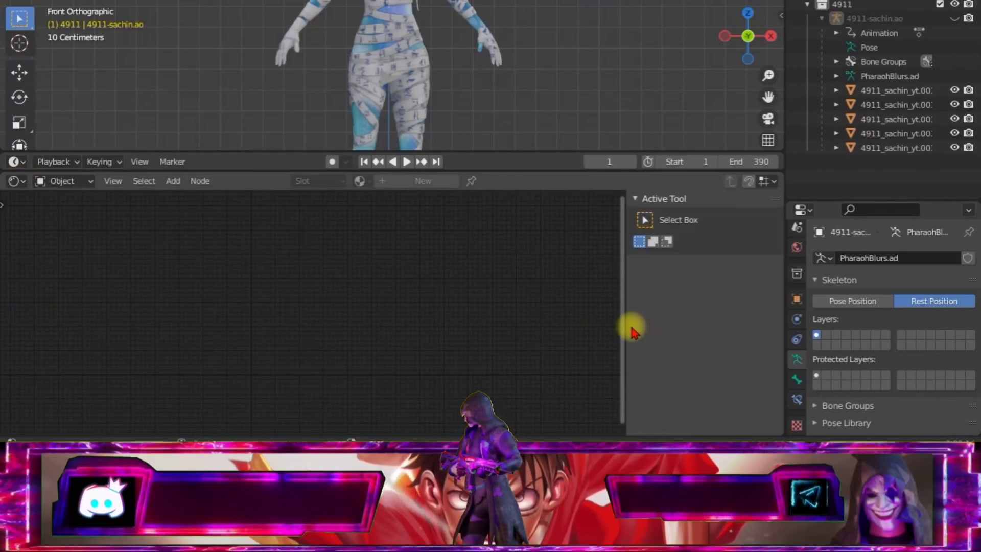
drag(627, 326, 810, 317)
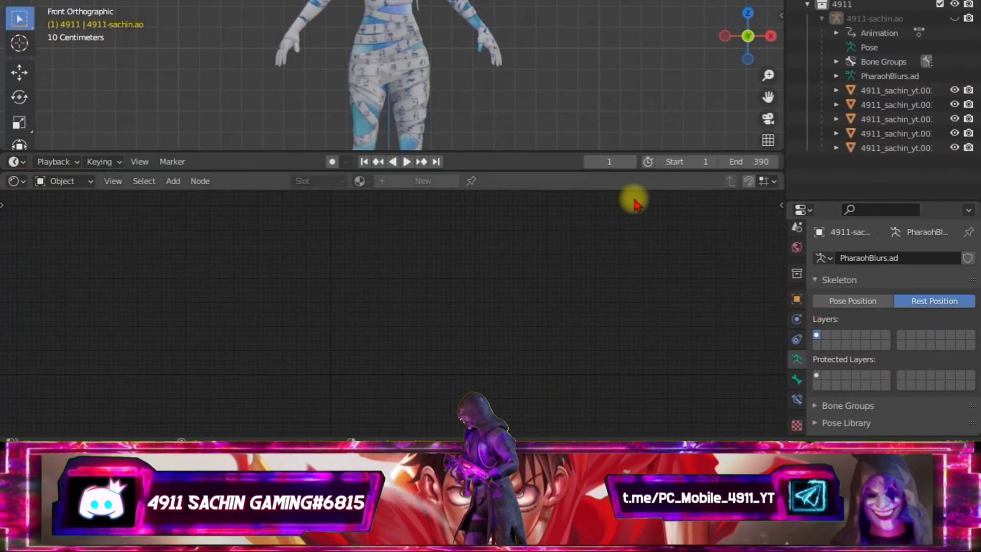
scroll(796, 358, down, 1)
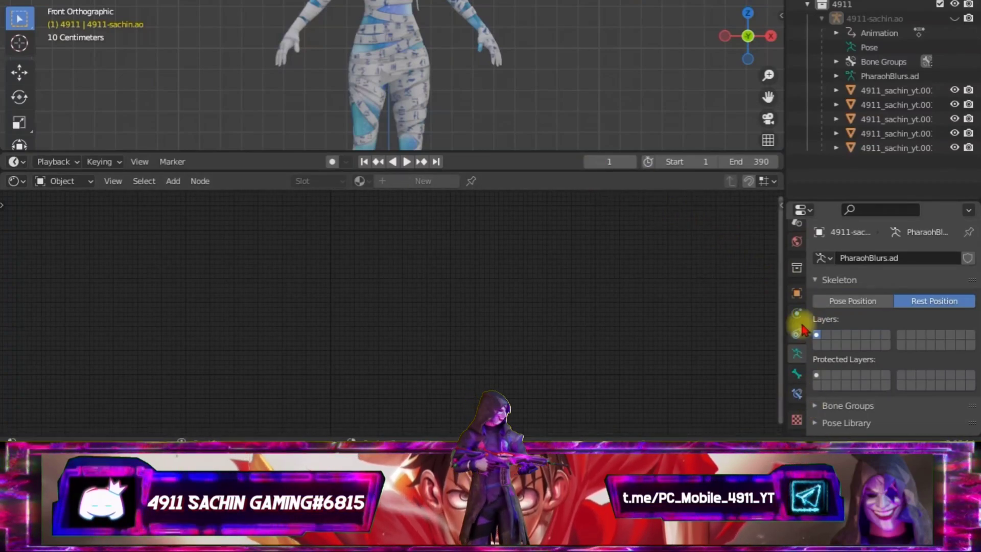
click(880, 90)
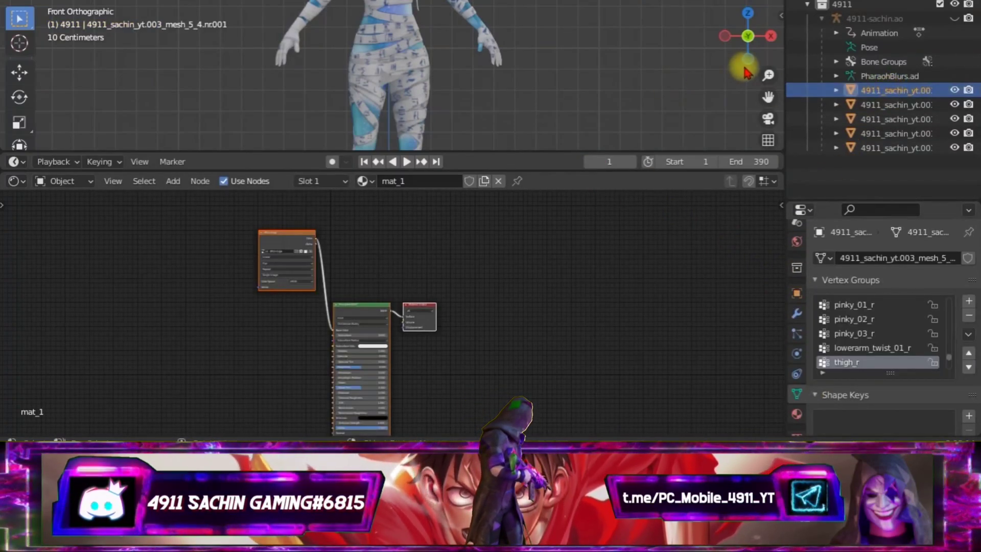
drag(769, 96, 14, 98)
scroll(766, 96, up, 4)
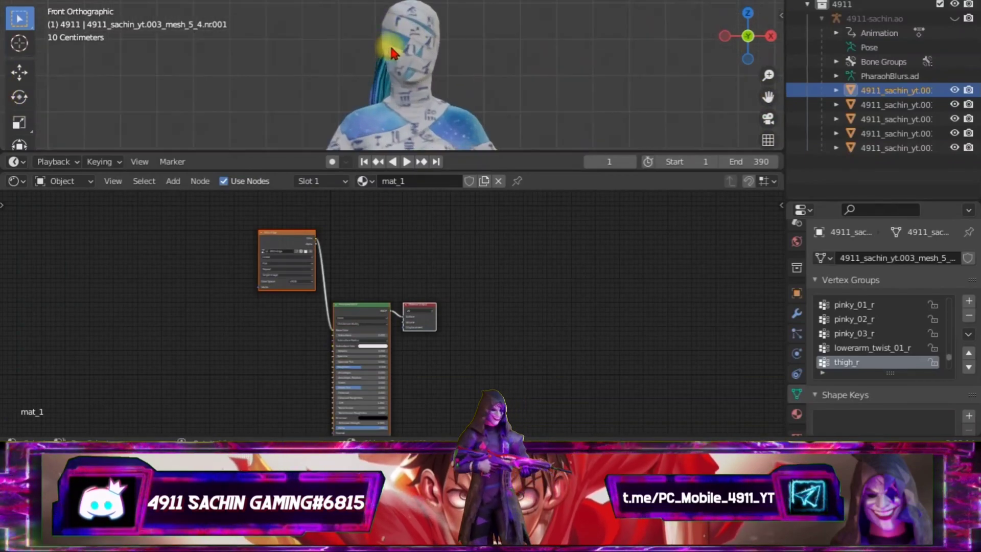
Show the head mesh's mat_3.003 material settings with an expanded Preview and zoomed nodes.
click(457, 34)
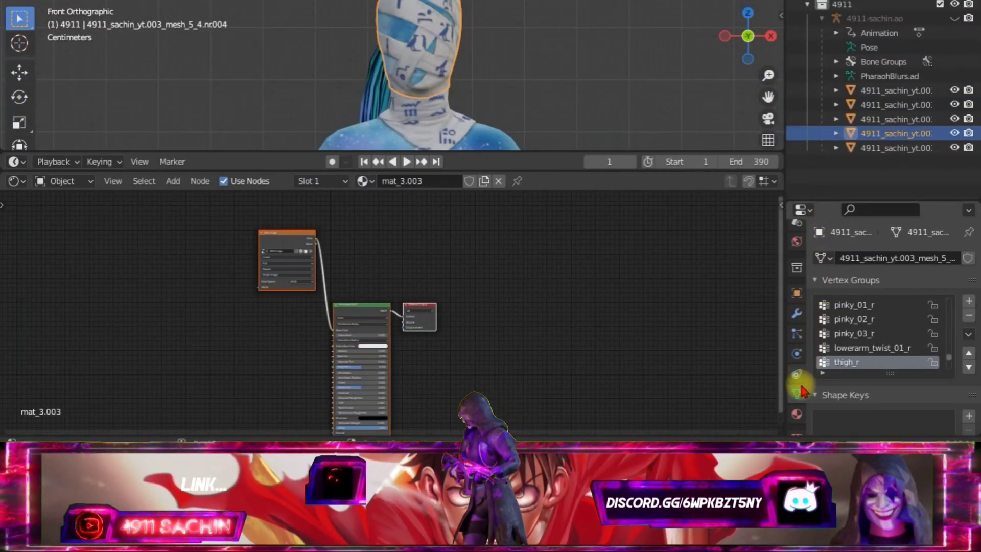
click(795, 416)
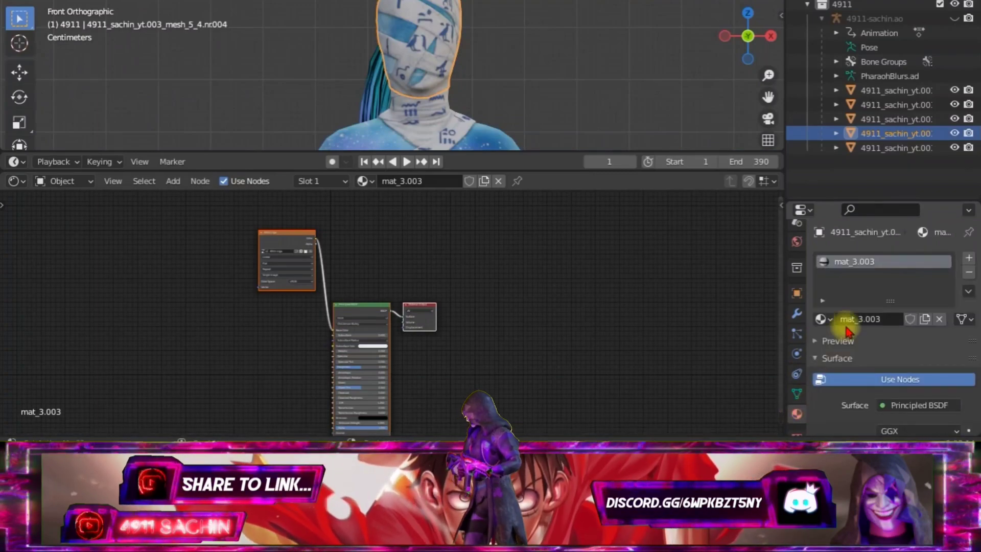
click(899, 340)
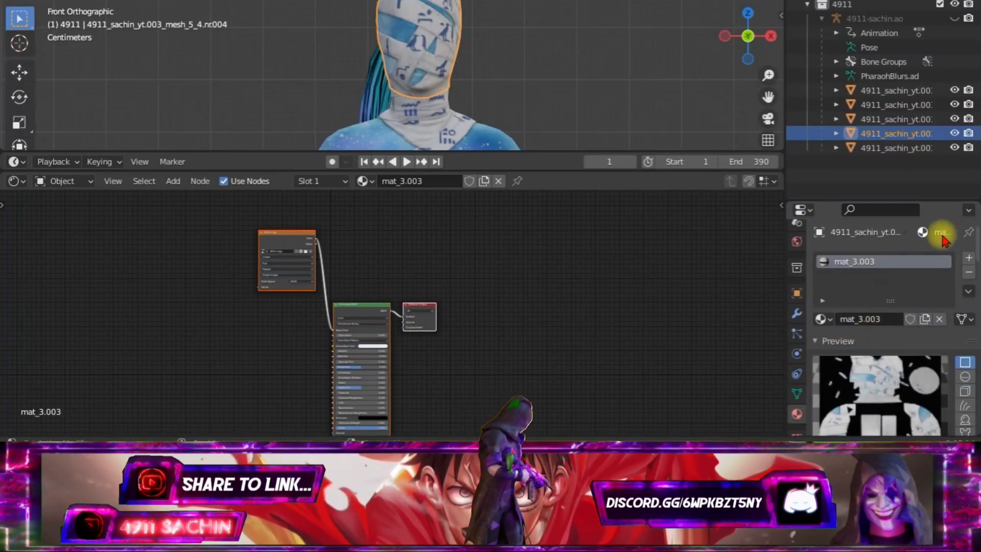
scroll(438, 284, up, 2)
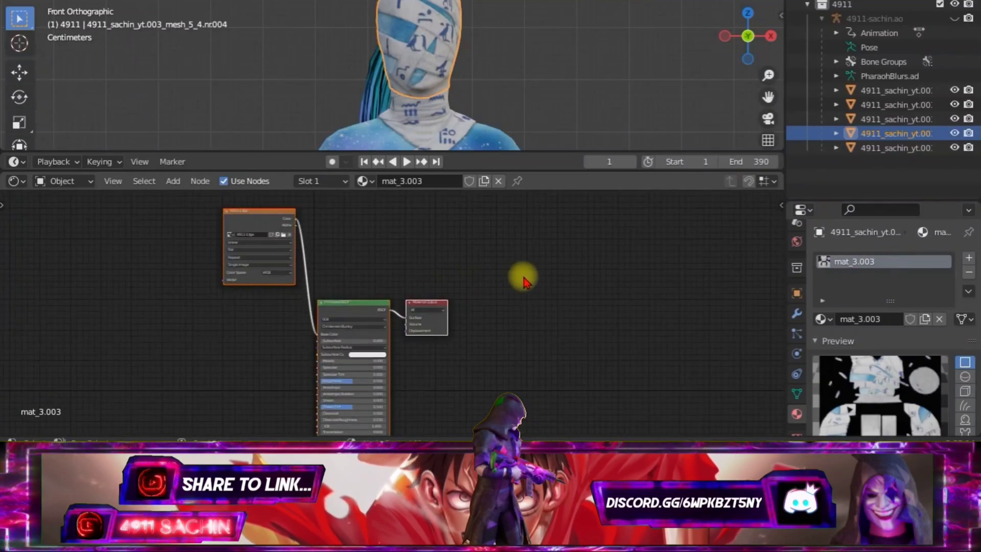
scroll(521, 274, up, 1)
Resize the timeline and material settings to show Surface, and recentre the head view.
drag(489, 152, 492, 119)
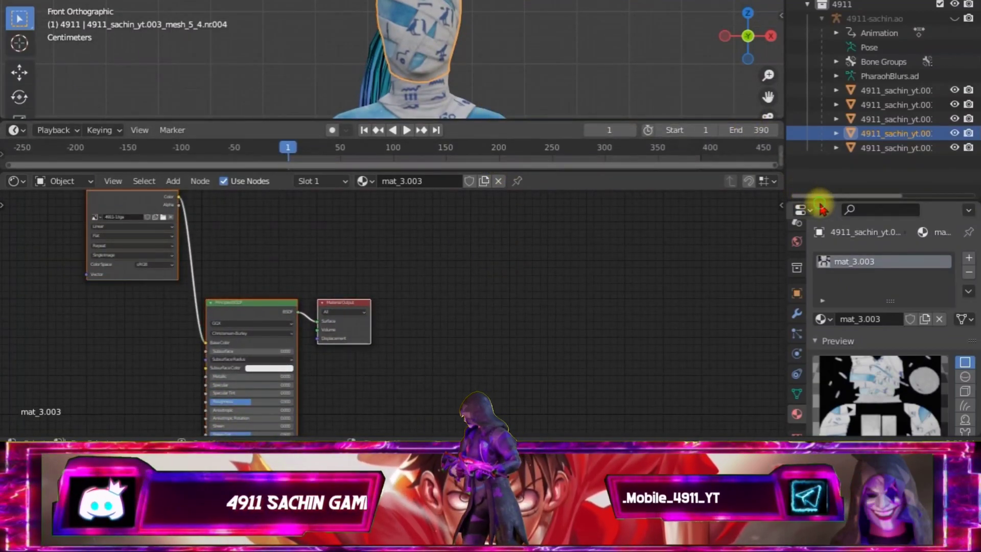
drag(816, 202, 821, 123)
scroll(879, 62, down, 2)
click(894, 93)
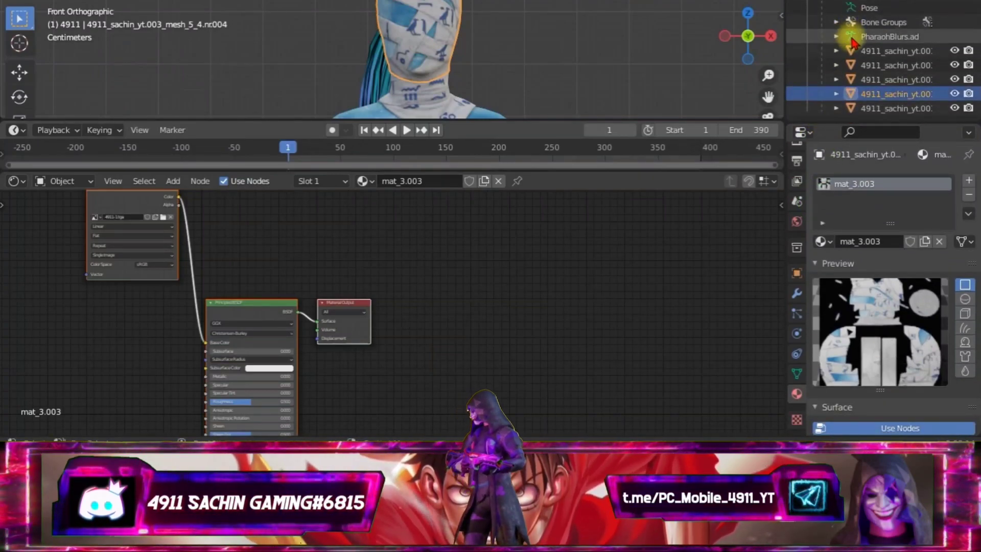
drag(824, 123, 824, 77)
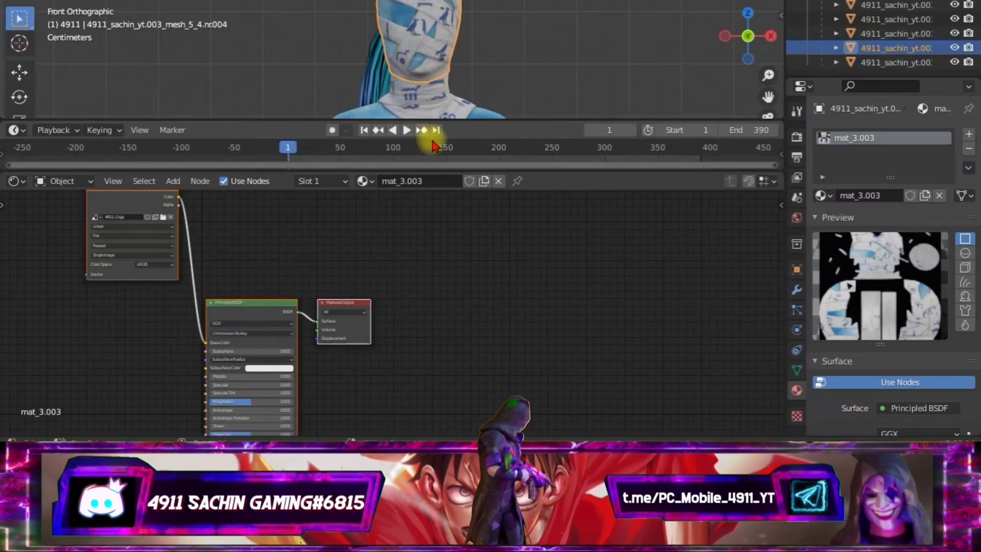
drag(444, 169, 443, 158)
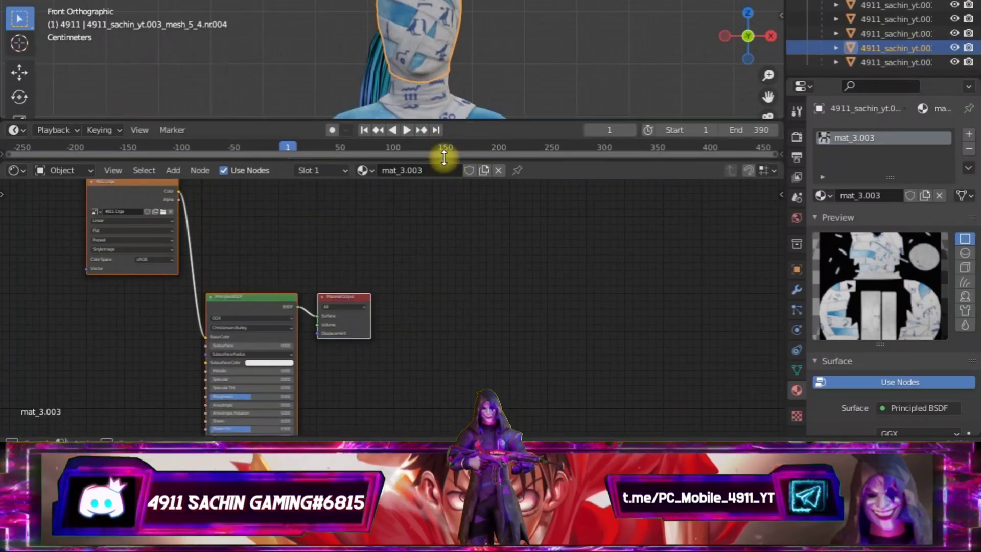
scroll(506, 26, up, 1)
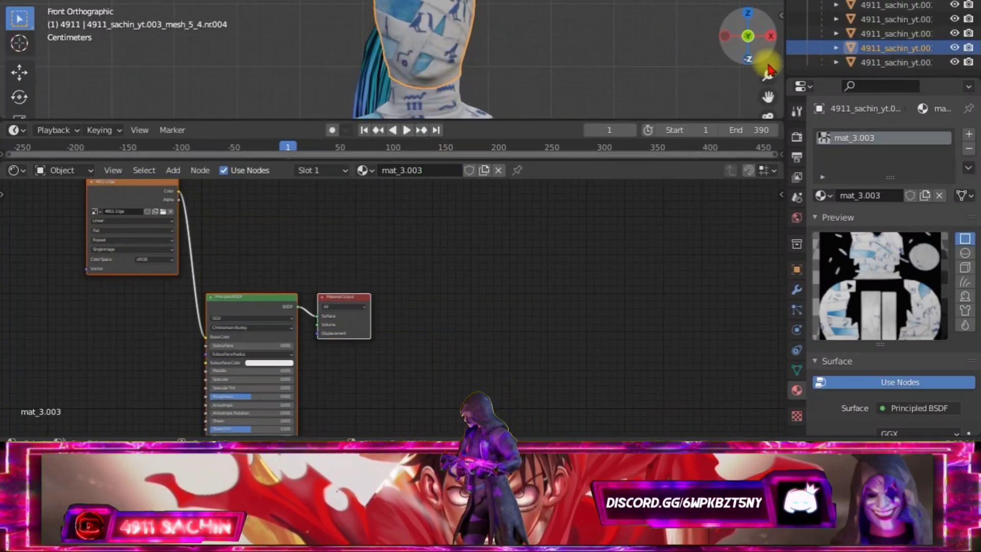
drag(768, 91, 769, 122)
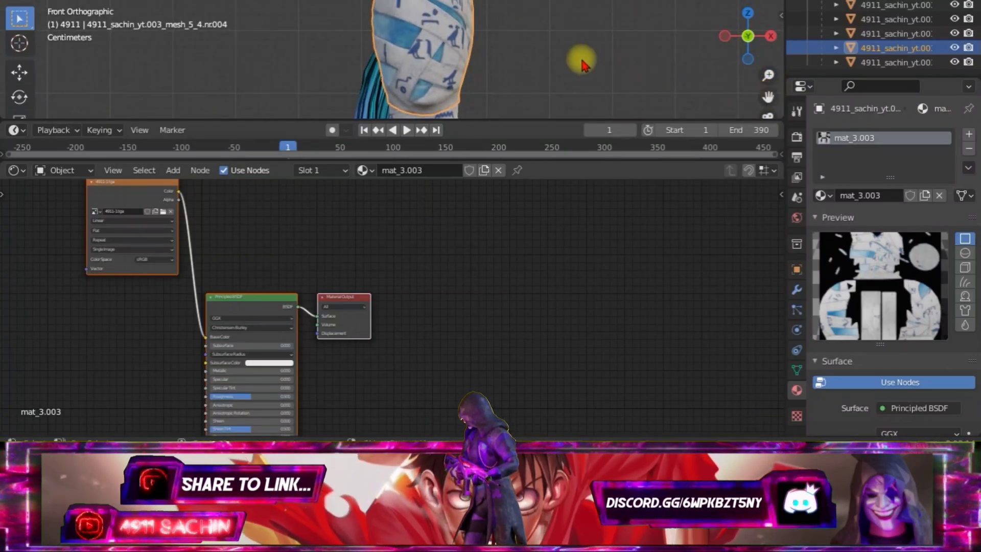
scroll(584, 64, down, 1)
drag(769, 96, 777, 102)
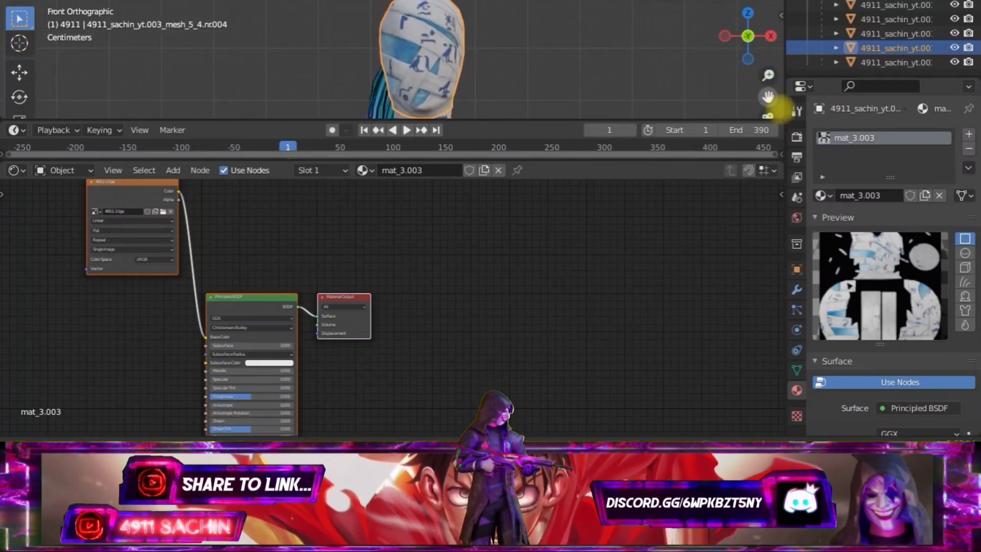
scroll(344, 260, up, 1)
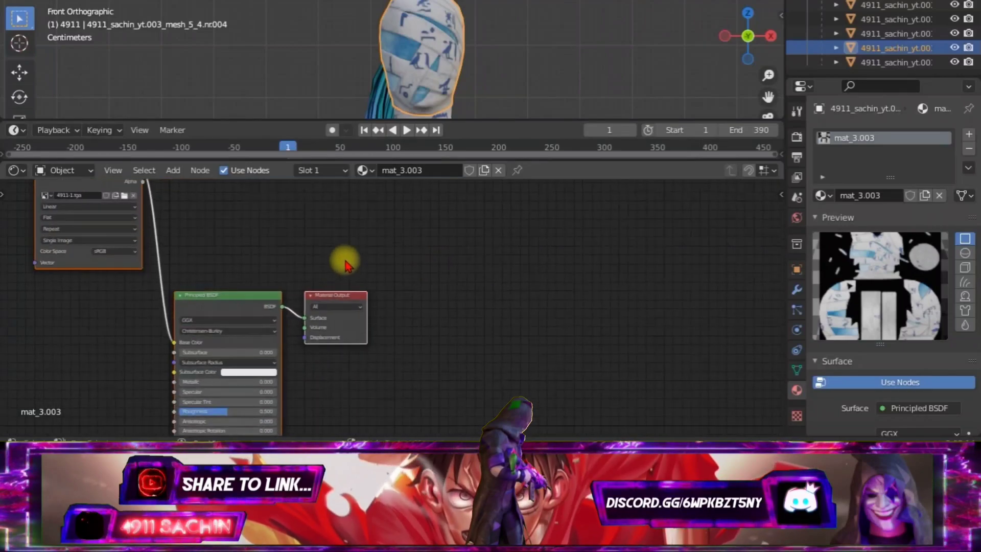
scroll(350, 258, up, 2)
Move the Material Output node far right of the Principled BSDF.
middle_drag(290, 239, 288, 224)
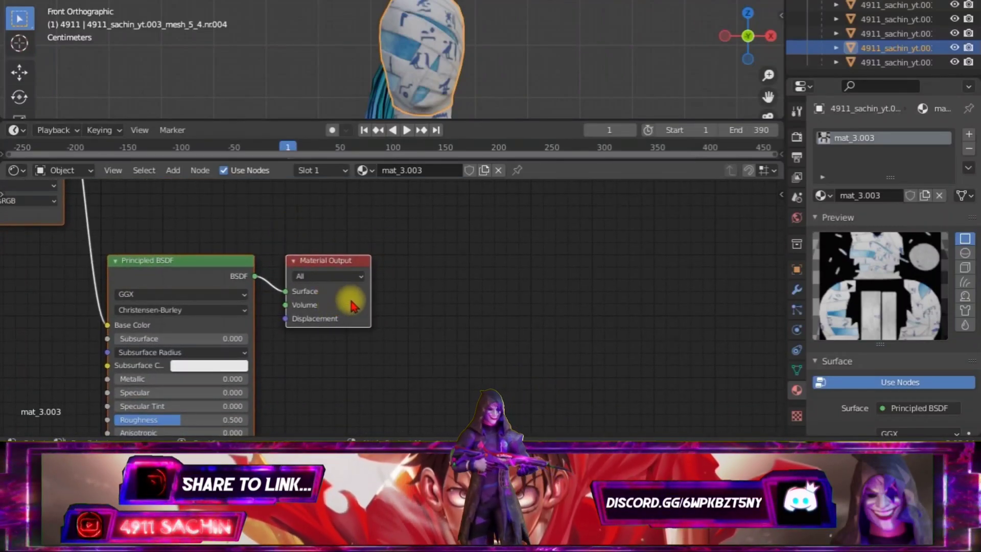
drag(352, 305, 661, 288)
scroll(344, 280, down, 2)
mouse_move(344, 281)
middle_down()
mouse_move(311, 278)
mouse_move(329, 295)
middle_up()
scroll(328, 278, up, 1)
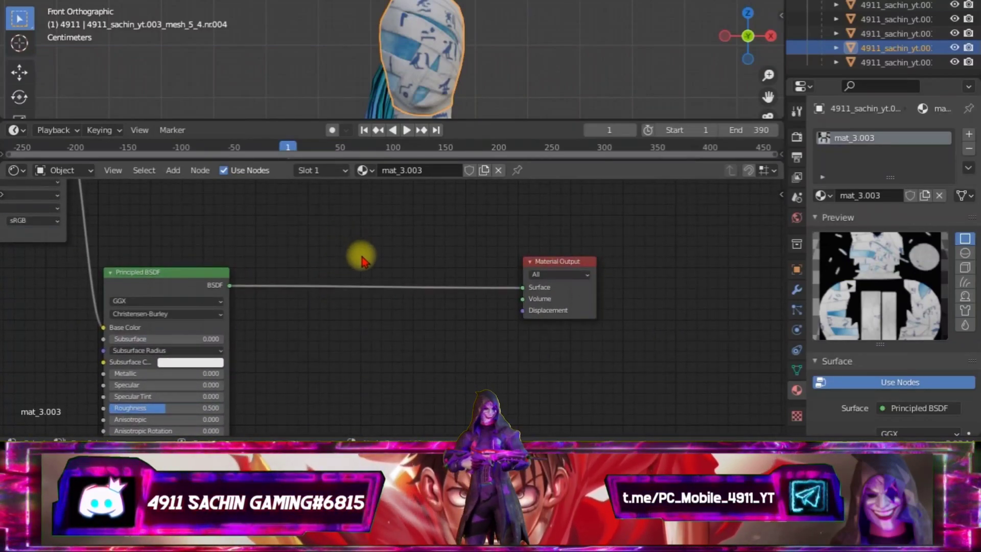
Insert a Mix Shader onto the BSDF-to-Output link, then unlink the Principled BSDF from it.
click(168, 171)
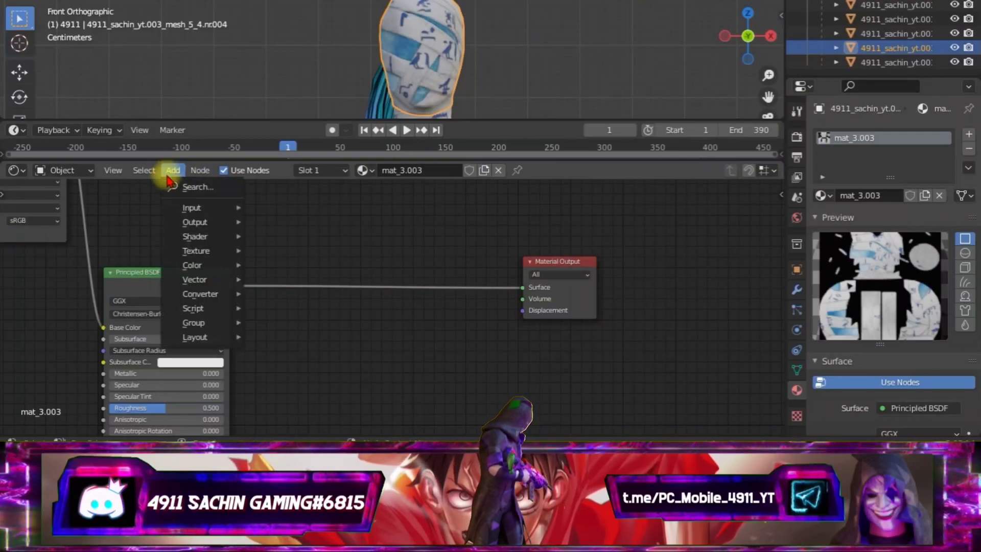
click(189, 188)
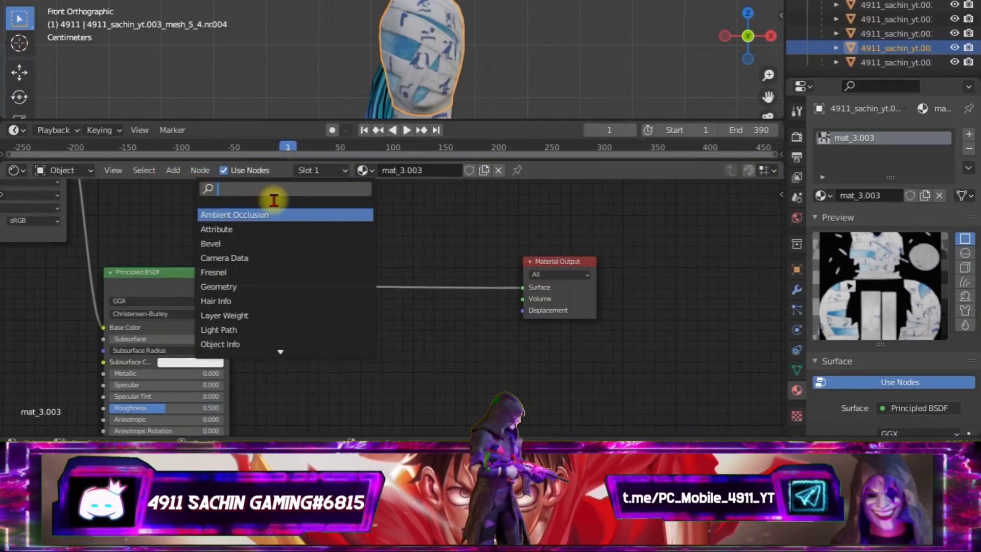
text(m)
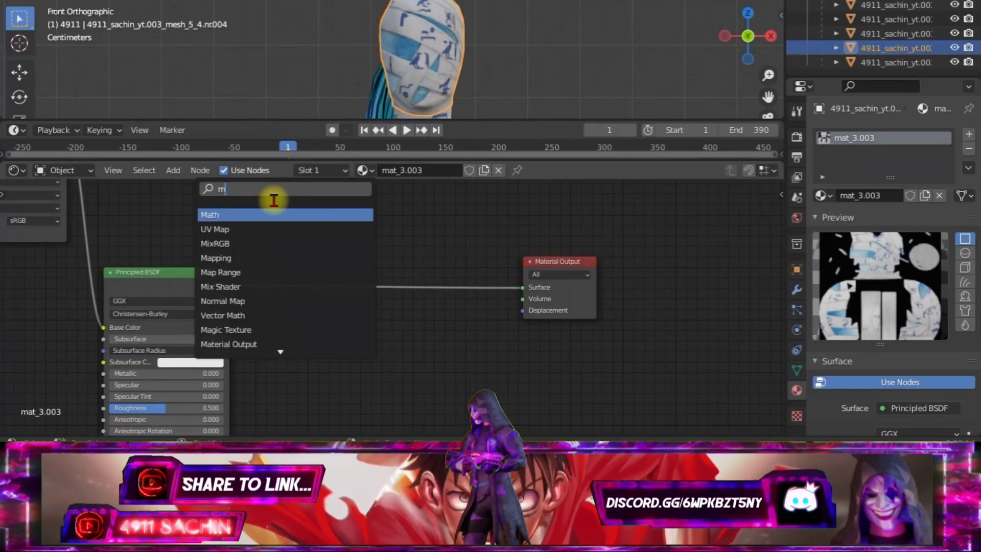
text(x)
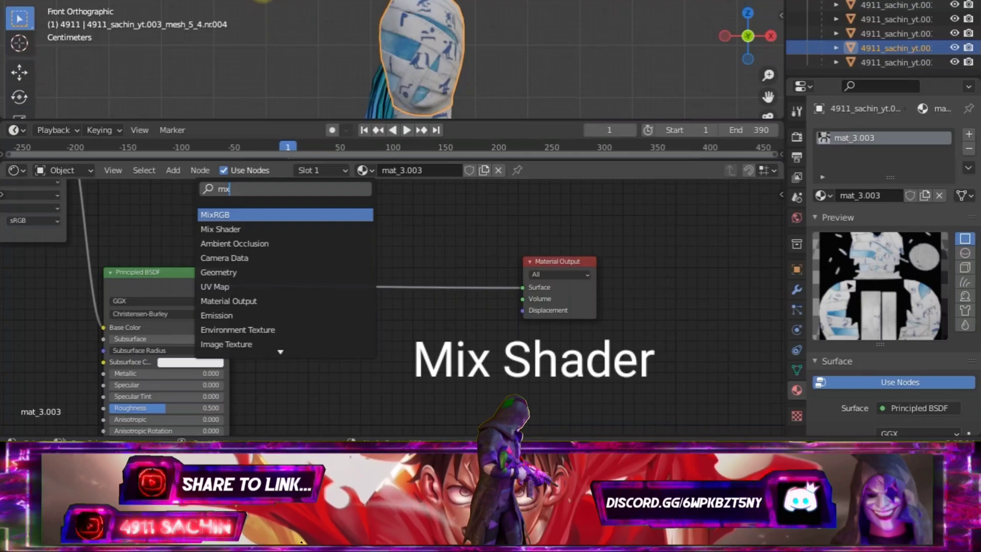
click(232, 228)
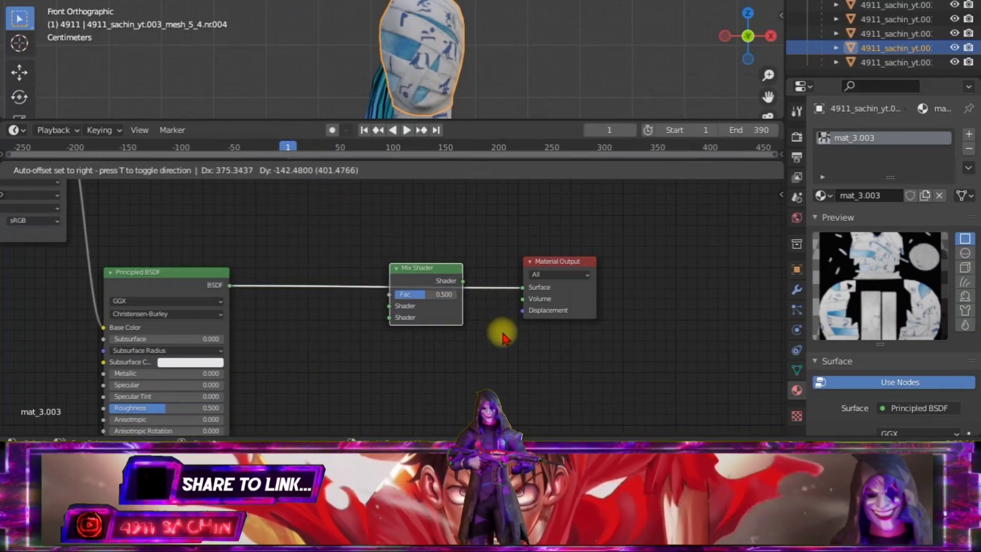
click(440, 331)
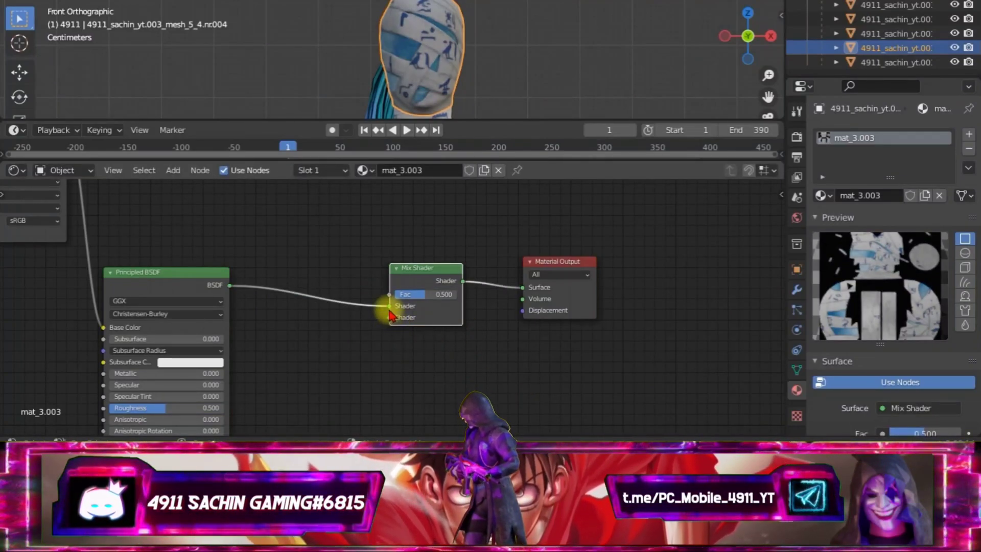
mouse_move(390, 311)
mouse_down()
mouse_move(246, 311)
mouse_move(214, 286)
mouse_move(154, 283)
mouse_up()
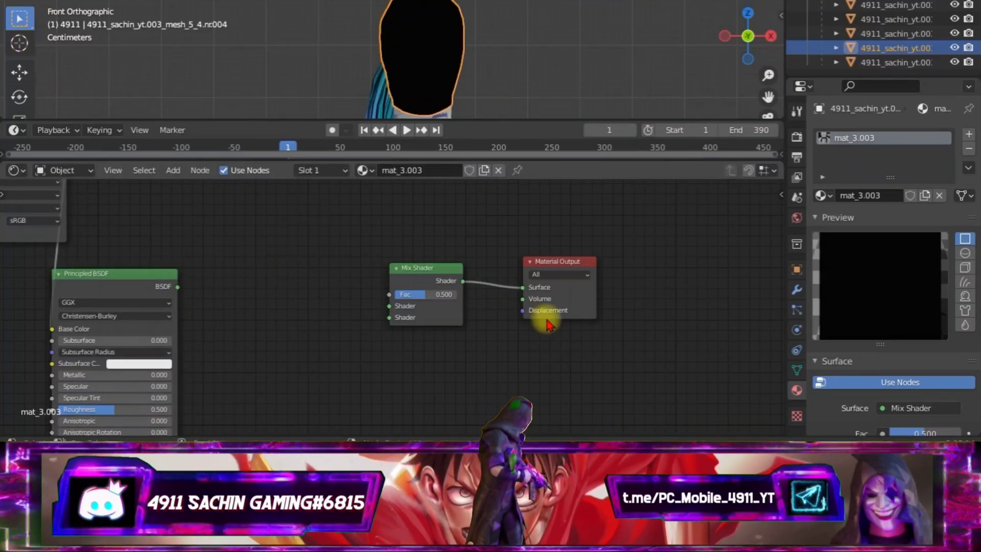
Move the Mix Shader and Material Output nodes further right.
scroll(572, 335, down, 1)
mouse_move(613, 346)
mouse_down()
mouse_move(412, 274)
mouse_move(574, 249)
mouse_up()
scroll(433, 270, down, 2)
scroll(401, 304, down, 1)
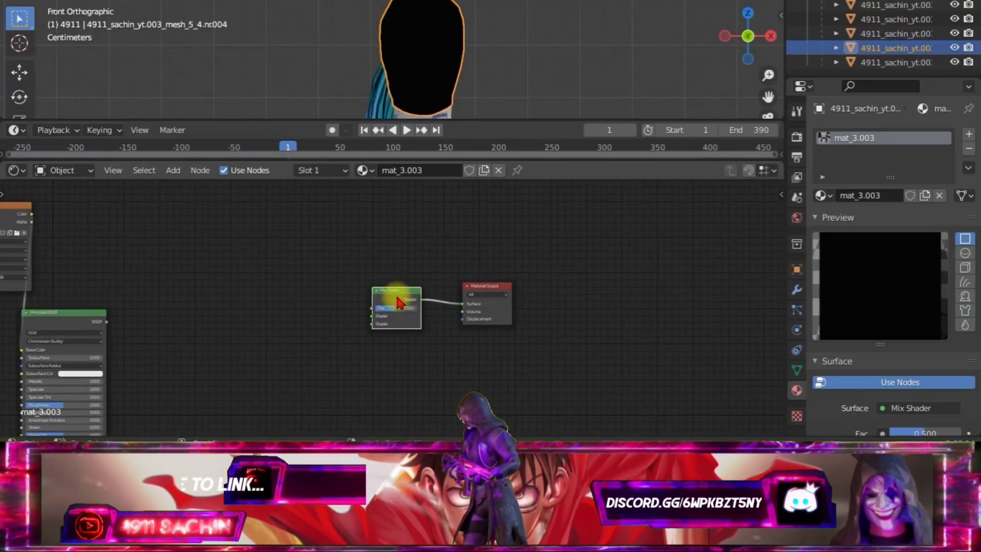
drag(399, 302, 427, 304)
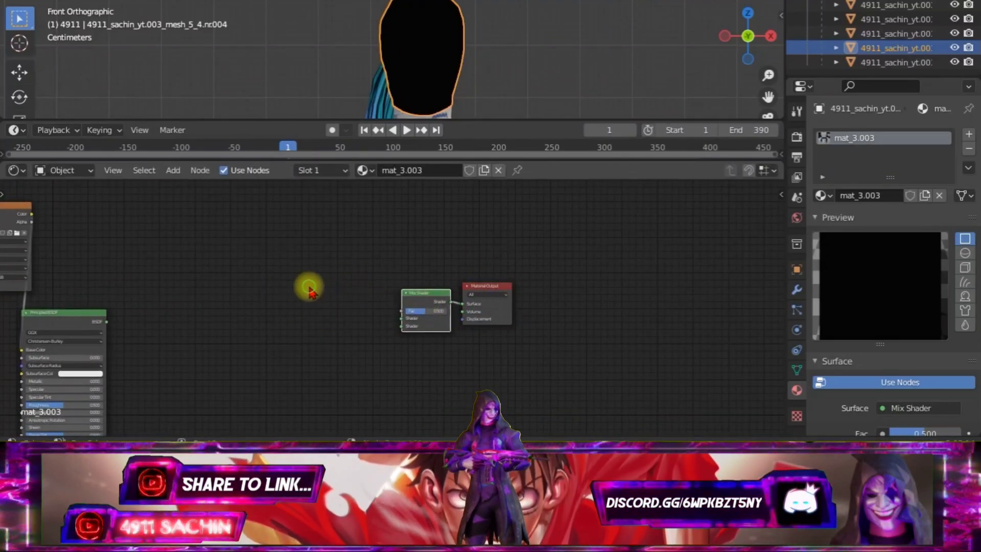
scroll(309, 286, up, 2)
scroll(322, 285, up, 2)
scroll(280, 291, up, 1)
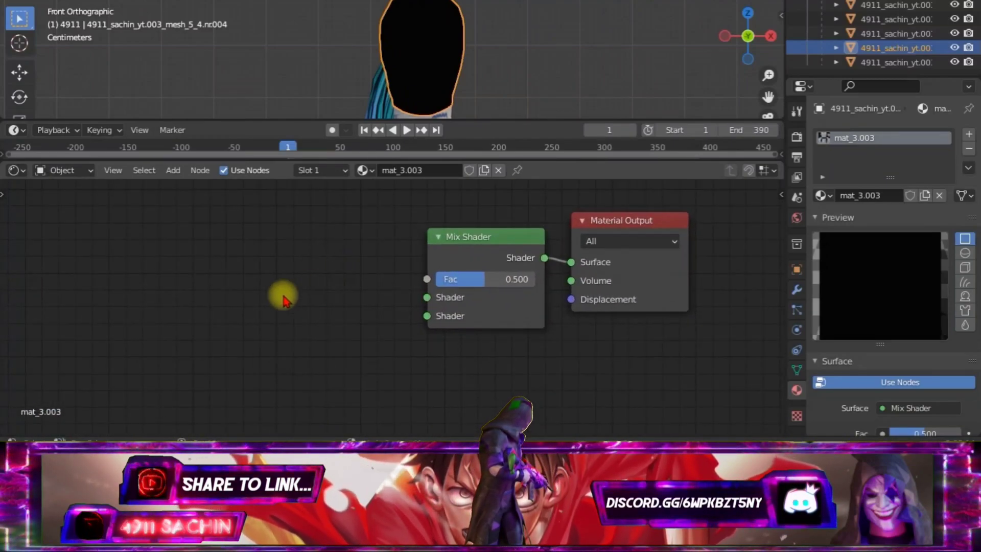
scroll(285, 295, up, 1)
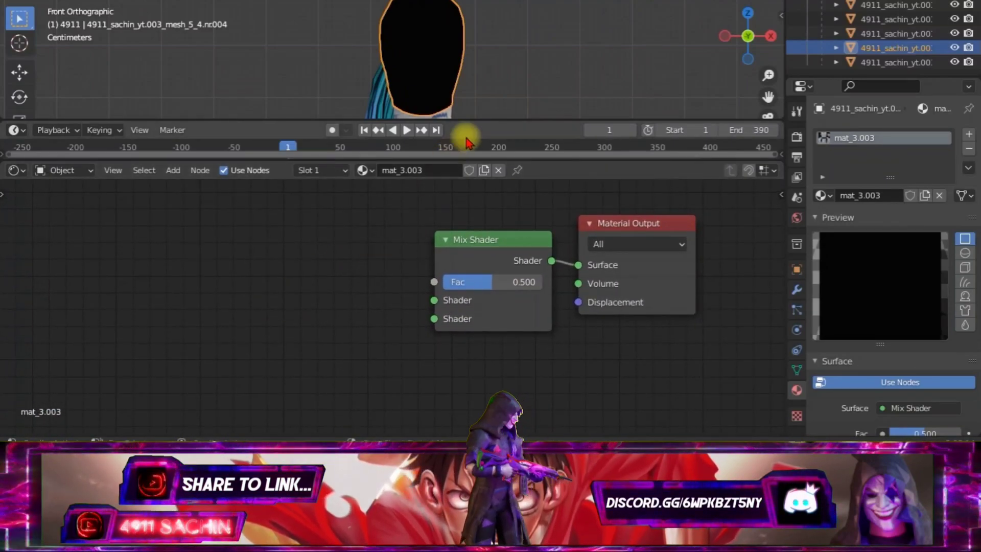
Shrink the timeline to give the Shader Editor more height and centre the nodes.
drag(471, 120, 482, 54)
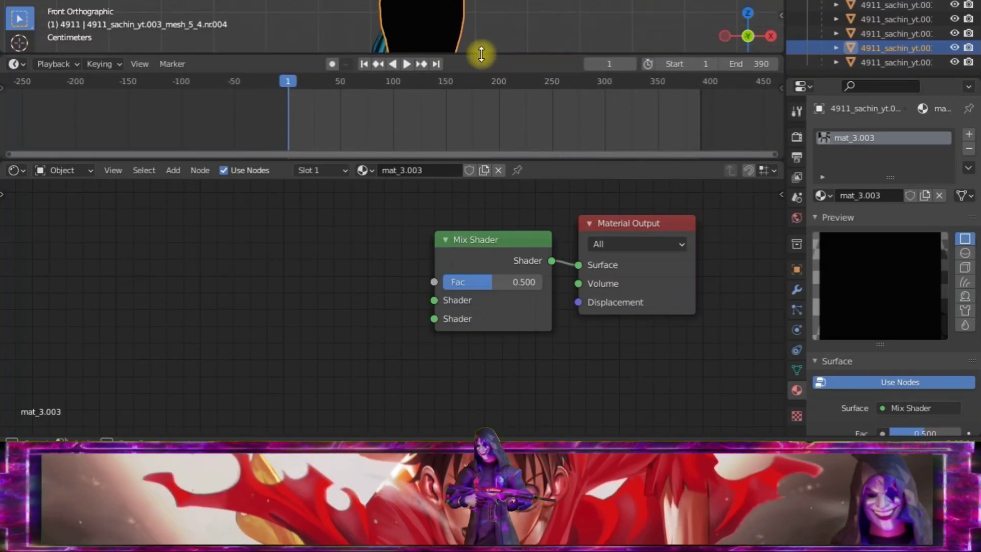
drag(538, 110, 536, 93)
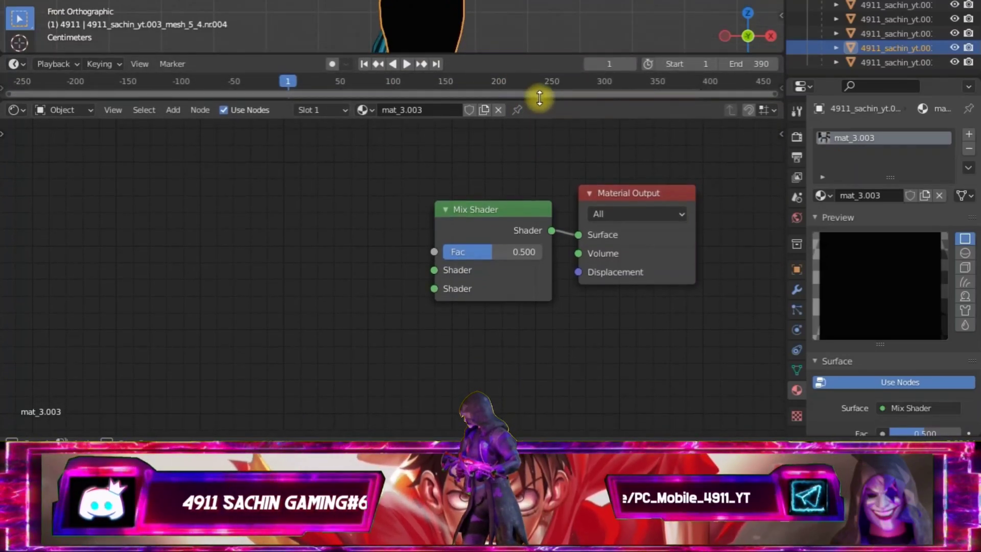
scroll(271, 261, up, 1)
mouse_move(271, 260)
middle_down()
mouse_move(278, 291)
mouse_move(290, 285)
middle_up()
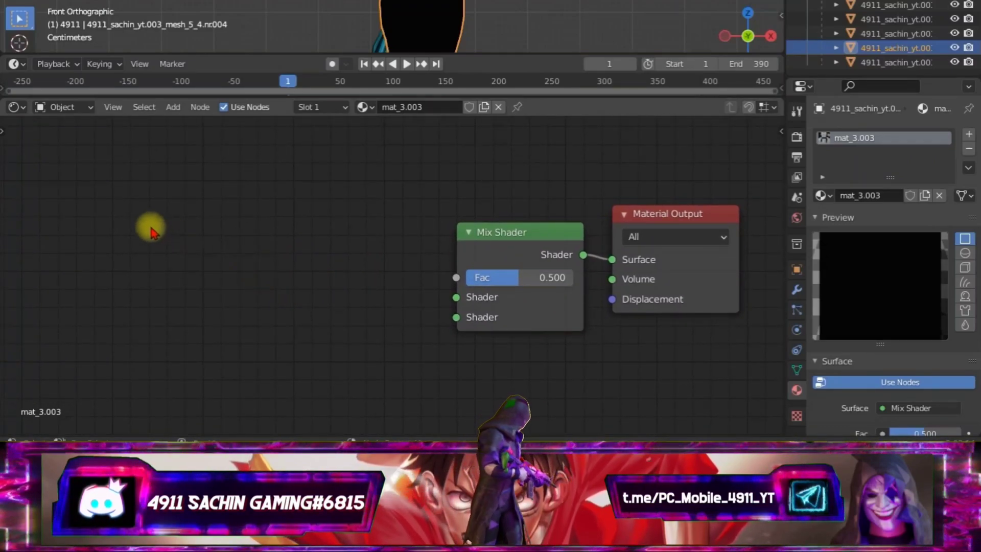
Add a Math node set to Add, placed above-left of the Mix Shader.
click(172, 107)
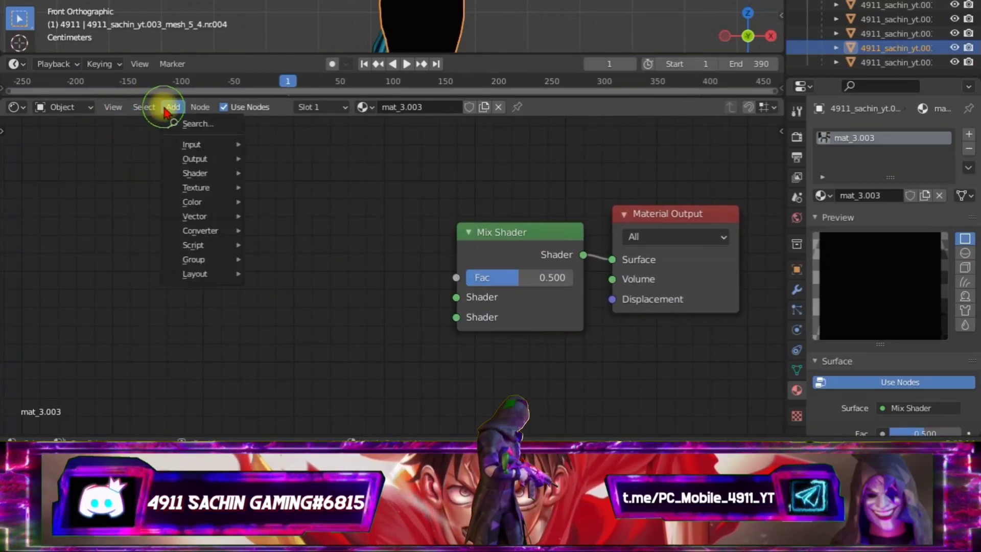
click(208, 126)
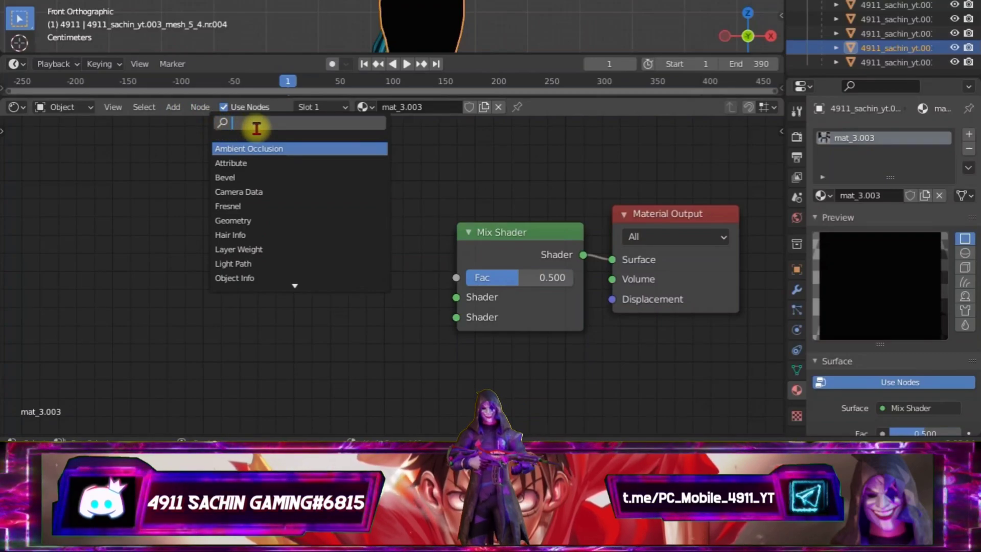
text(m)
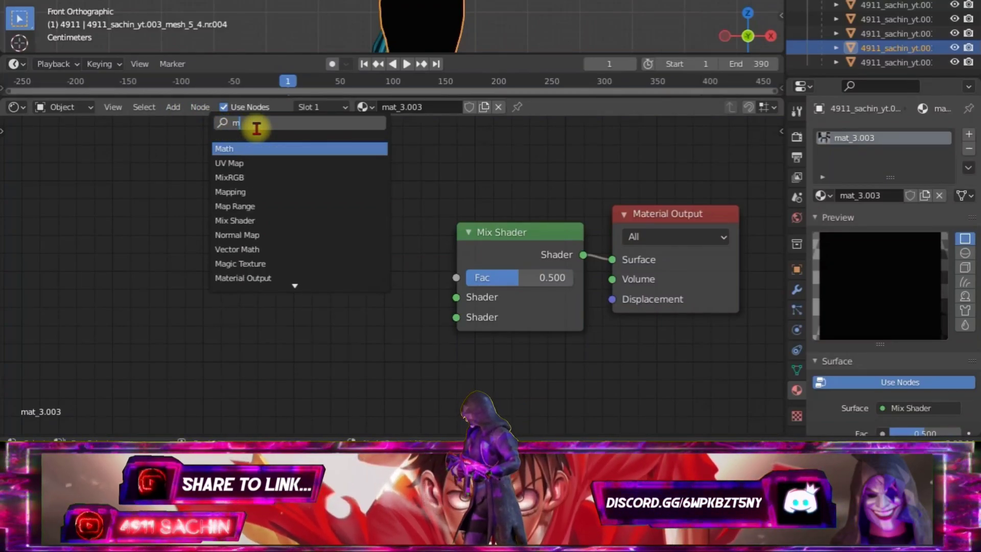
text(a)
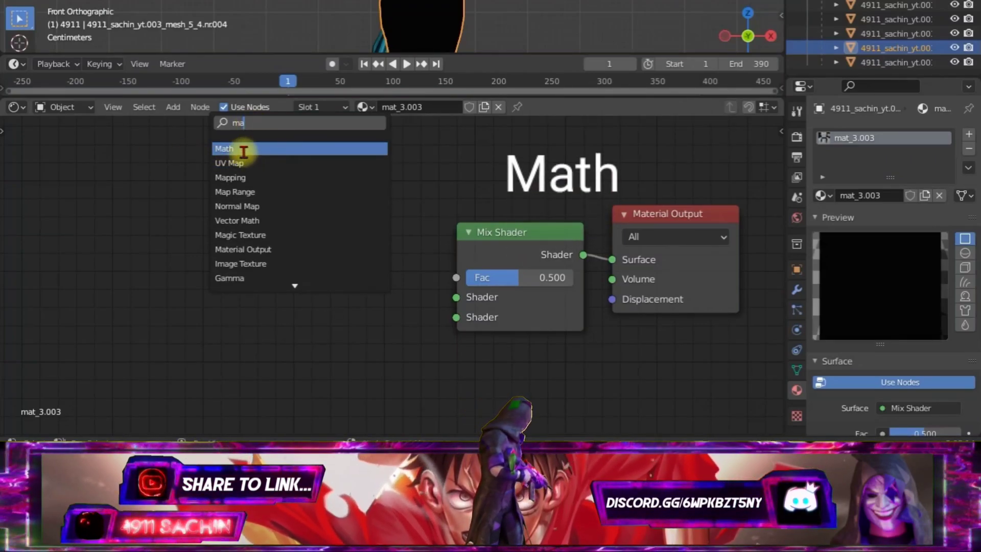
click(254, 148)
click(300, 162)
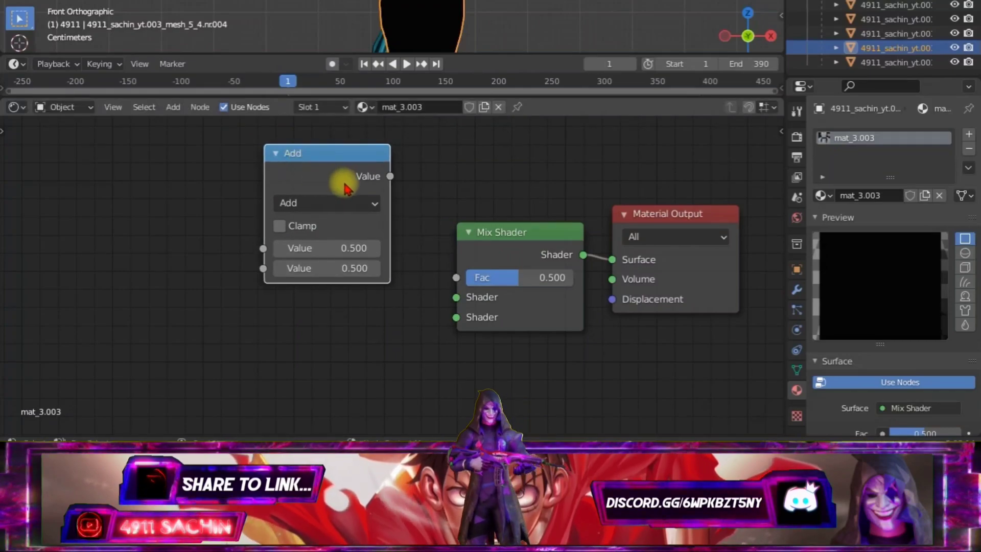
scroll(372, 159, down, 2)
scroll(350, 219, down, 1)
mouse_move(351, 256)
mouse_down()
mouse_move(402, 224)
mouse_move(396, 206)
mouse_up()
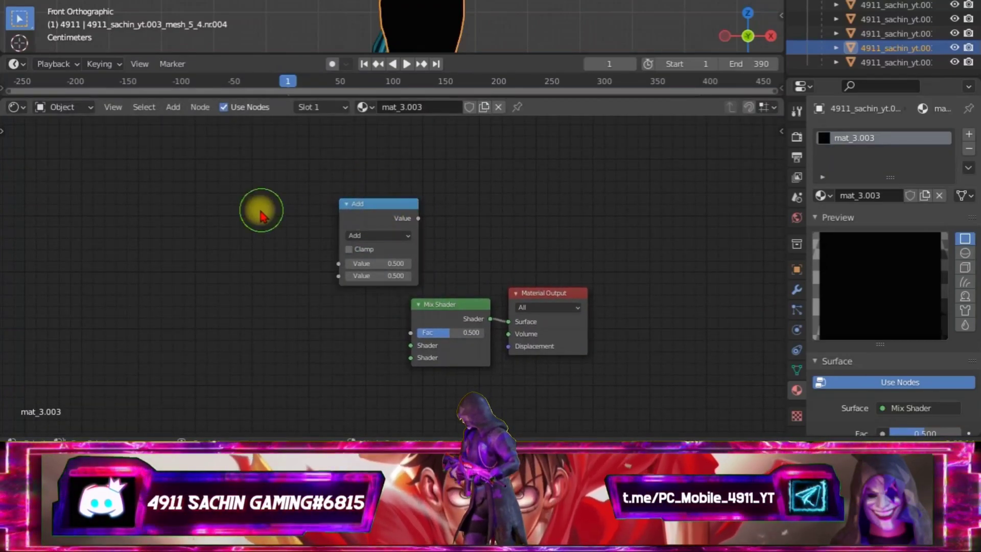
click(172, 108)
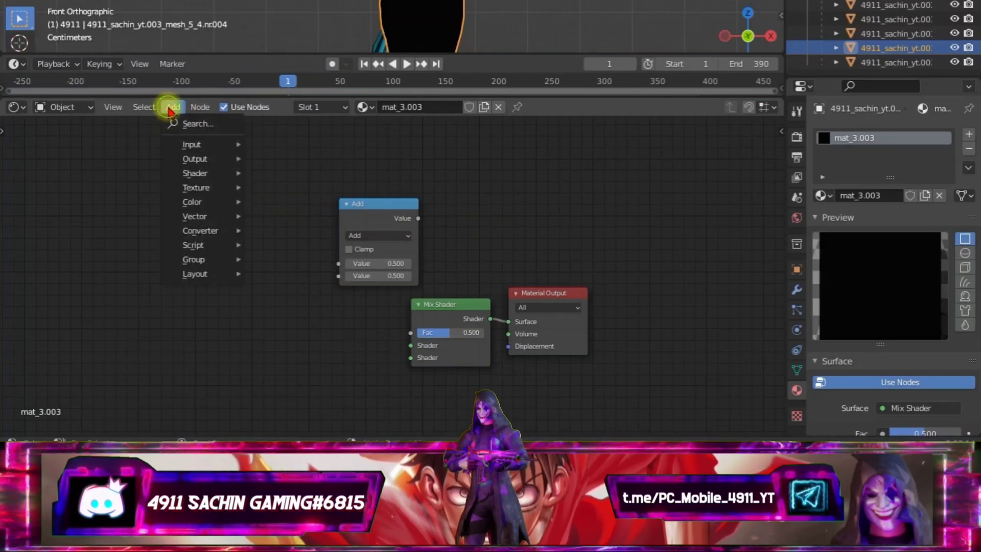
Add a MixRGB node and position it below-left of the Mix Shader.
click(194, 126)
text(m)
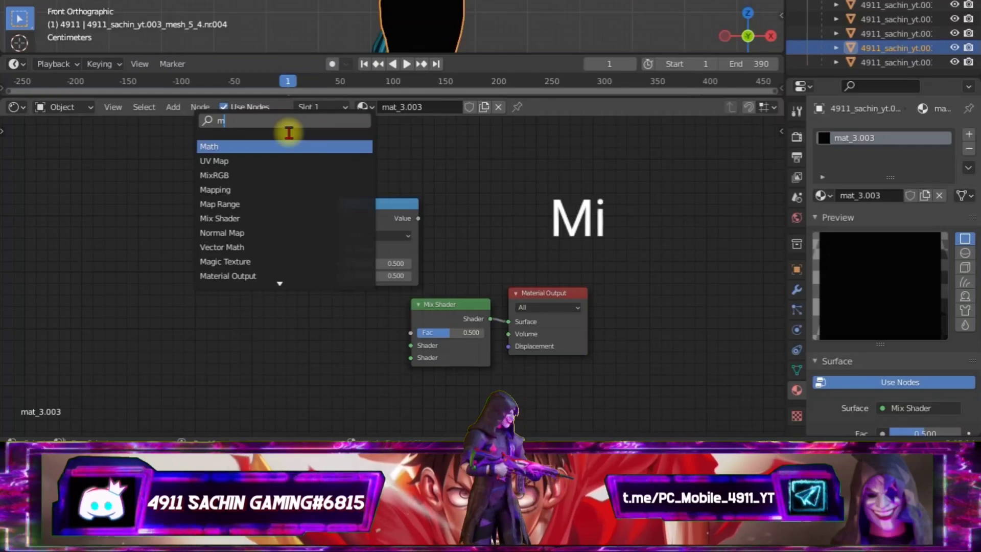
text(x)
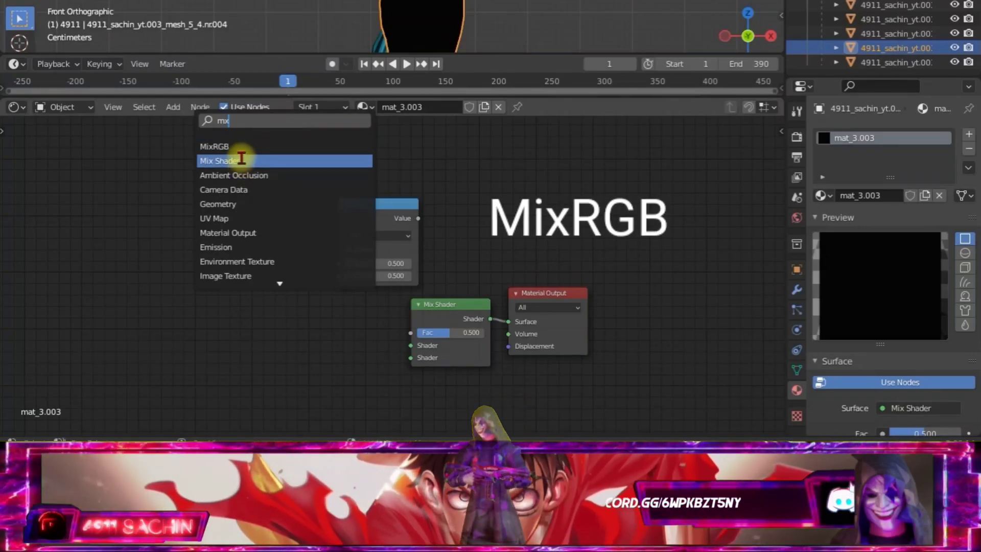
click(253, 148)
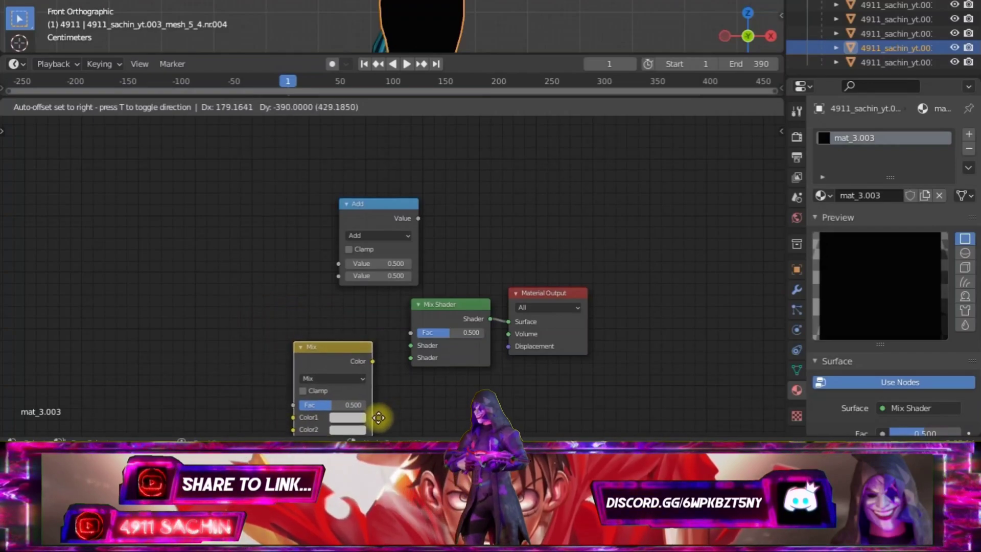
click(373, 416)
scroll(397, 405, down, 1)
middle_drag(397, 405, 387, 291)
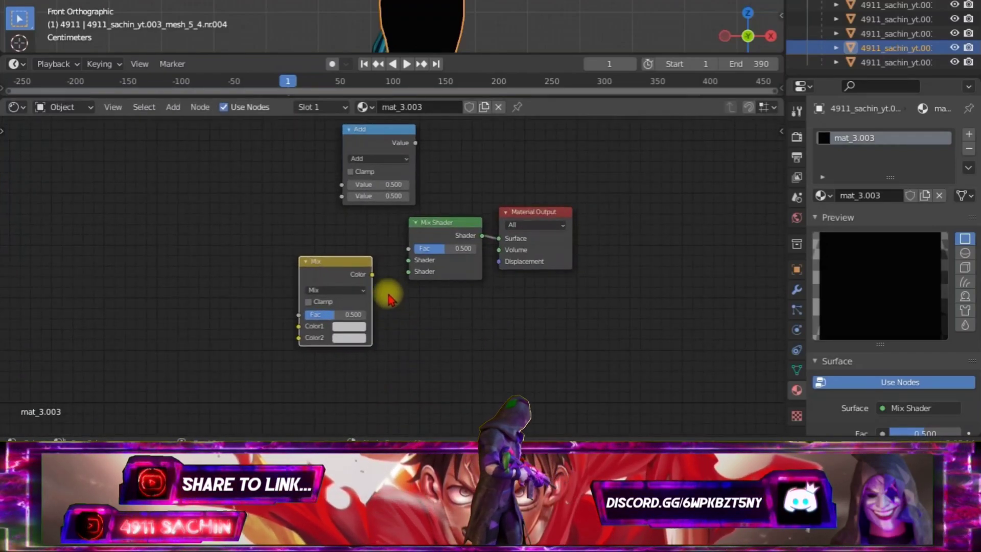
drag(320, 261, 277, 289)
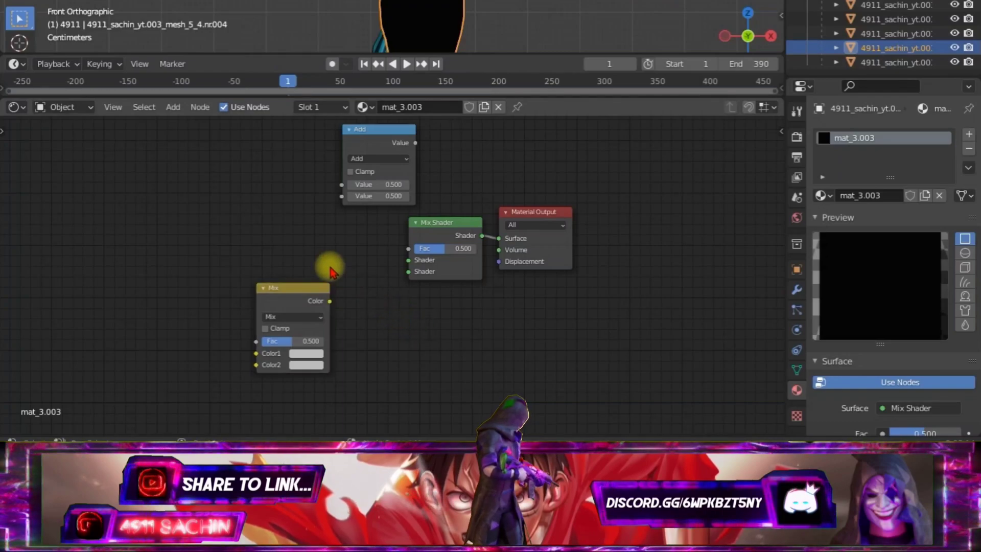
click(174, 108)
click(204, 122)
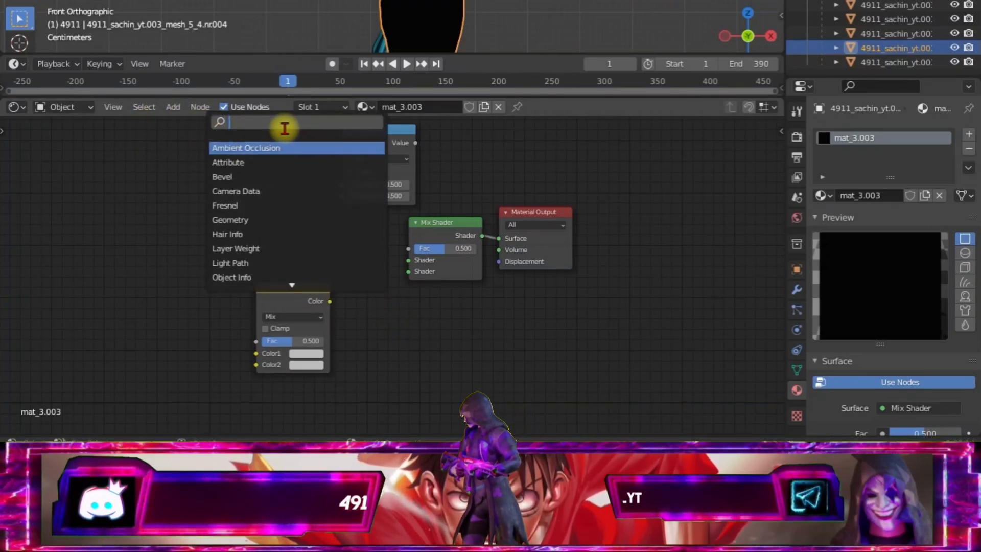
Add an Emission node left of the Mix Shader and paste a duplicate of it.
text(e)
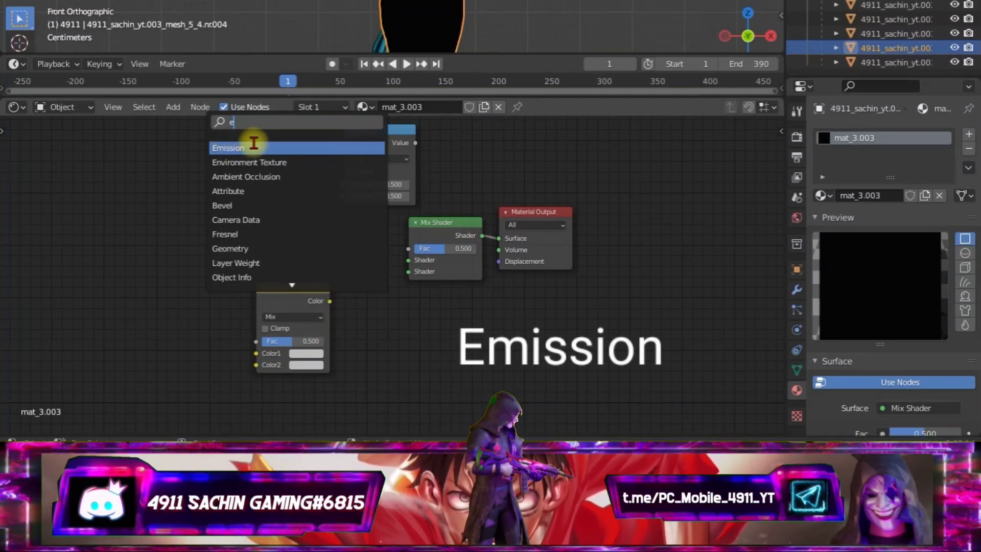
click(271, 144)
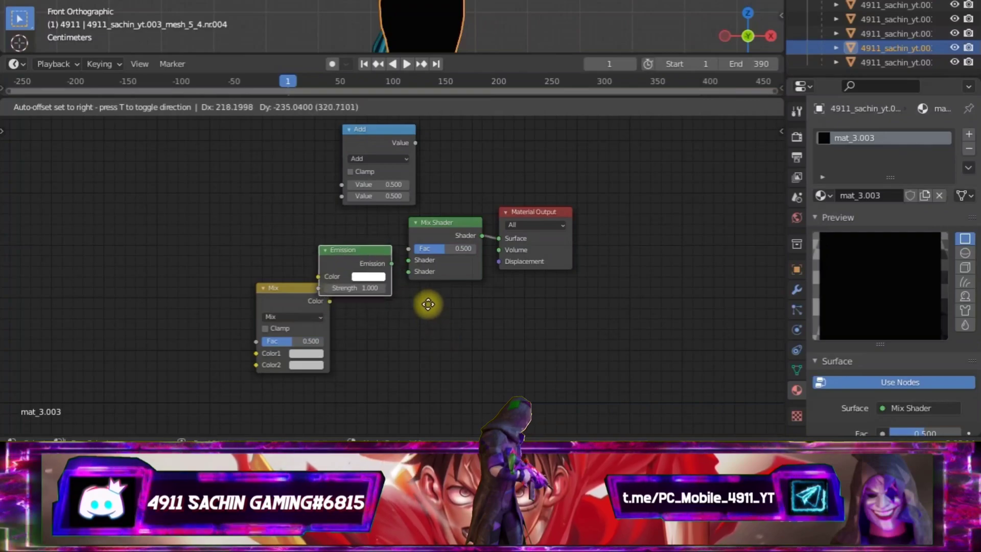
click(401, 276)
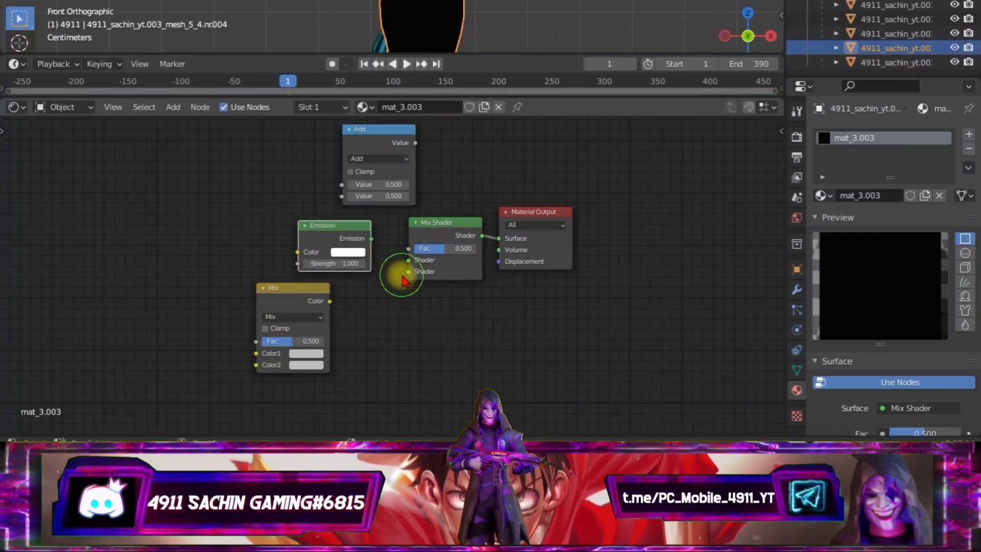
right_click(324, 225)
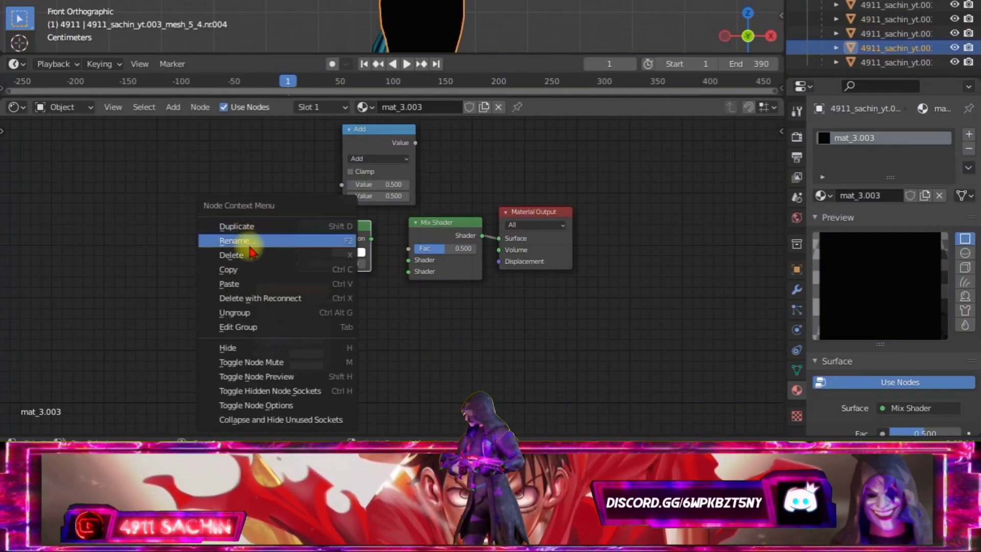
click(245, 270)
right_click(324, 226)
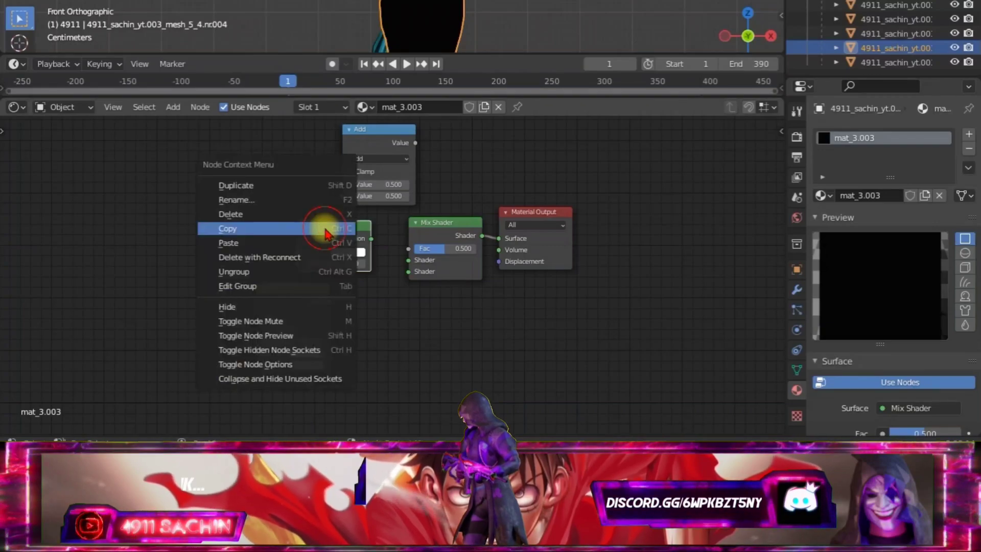
click(285, 244)
Stack the two Emission nodes one above the other beside the Mix node.
drag(325, 237, 362, 318)
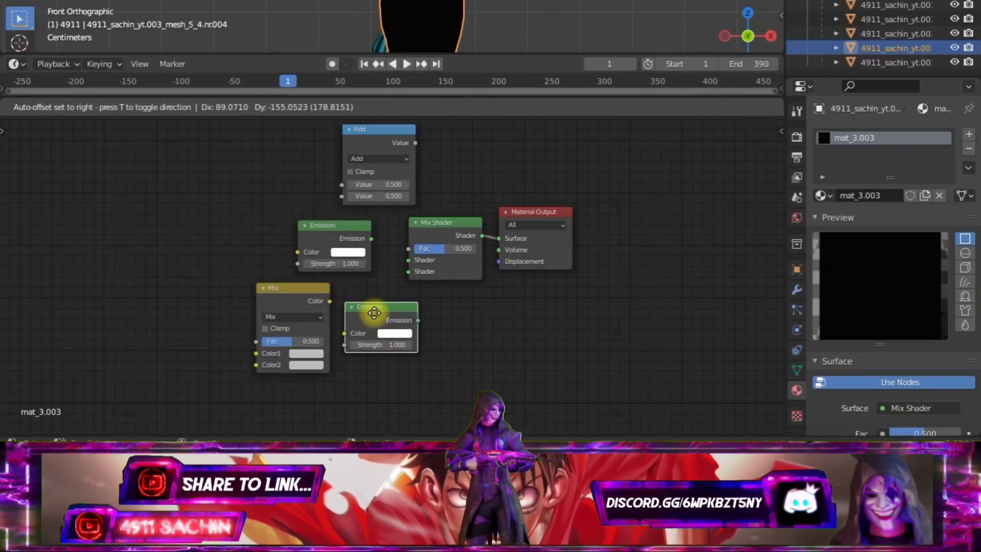
drag(274, 289, 229, 301)
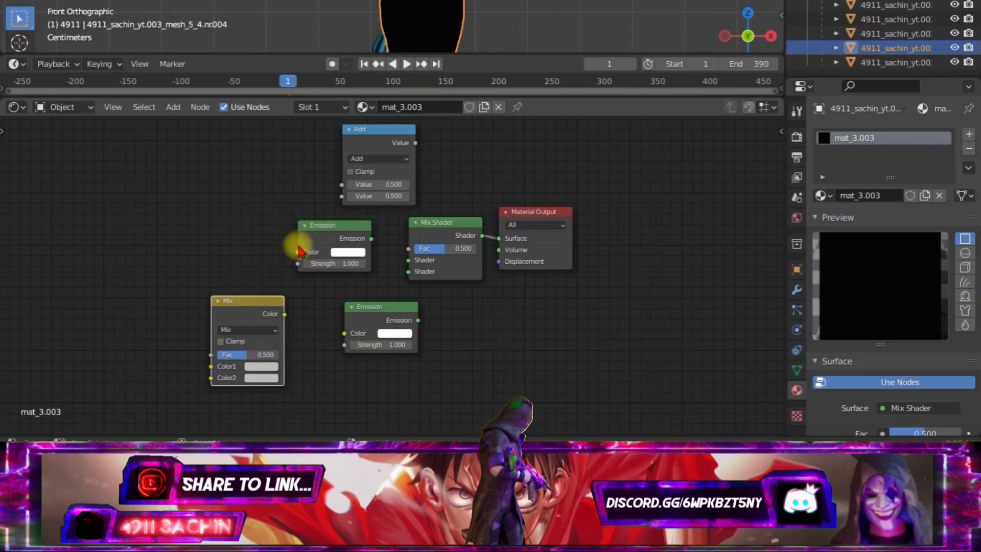
drag(337, 235, 353, 247)
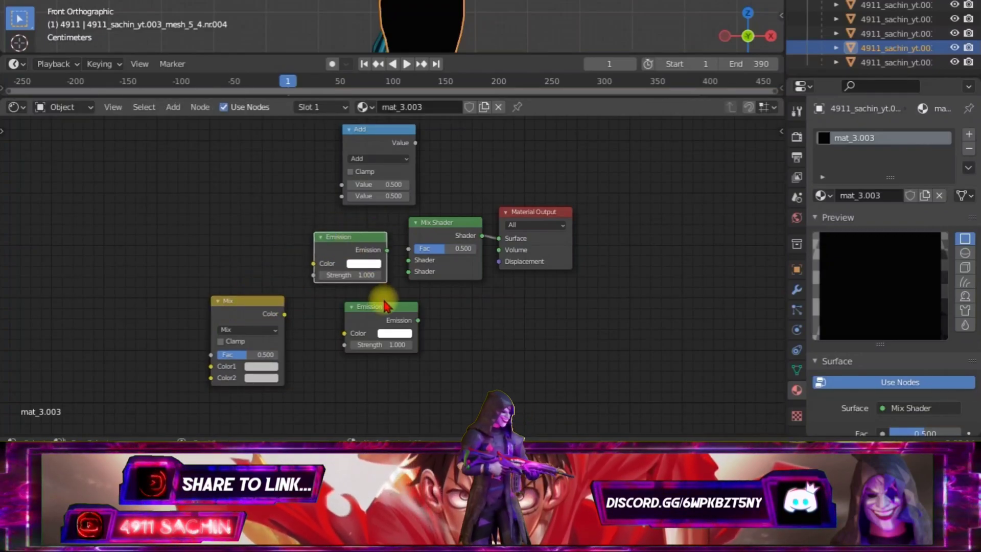
drag(384, 313, 353, 309)
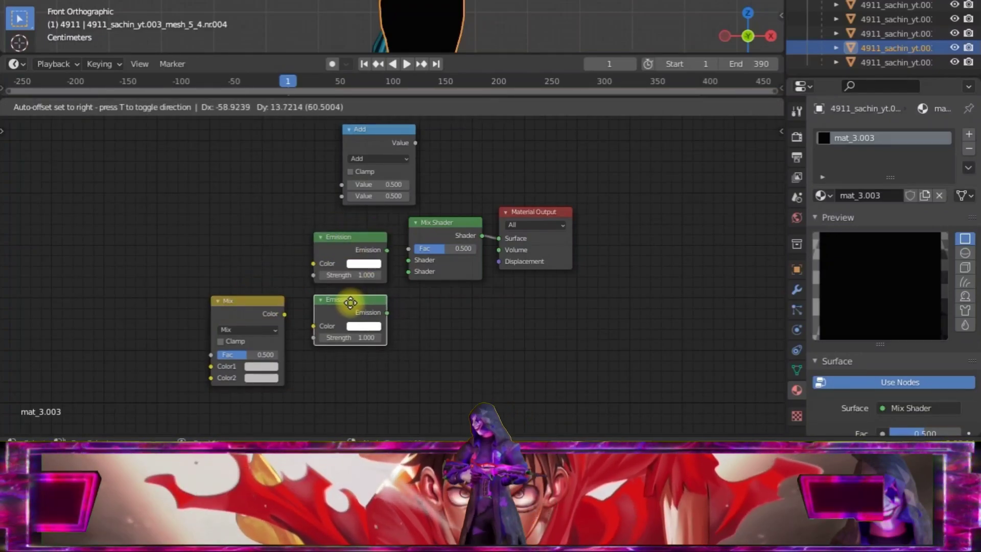
Paste a copy of the Image Texture node near the Add node.
scroll(309, 252, down, 2)
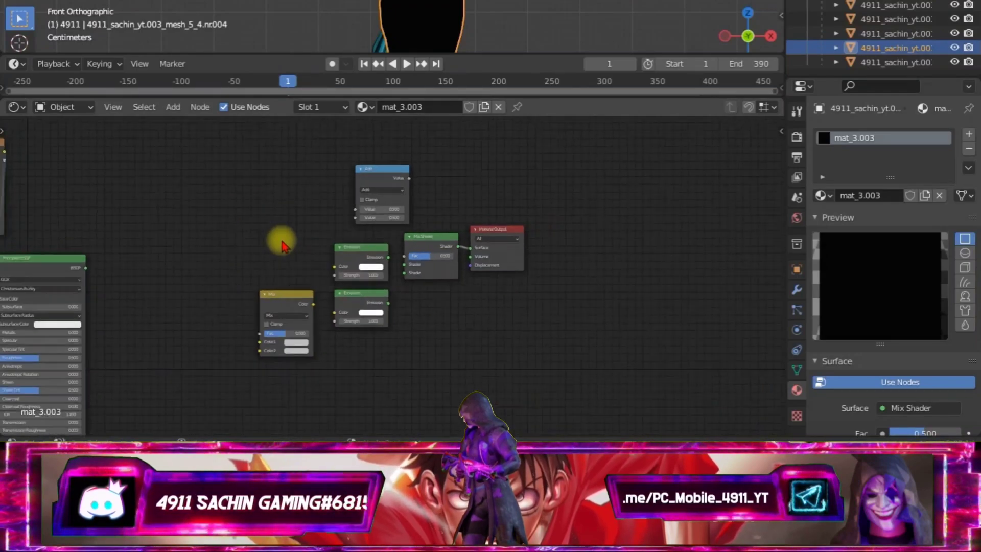
mouse_move(243, 259)
middle_down()
mouse_move(397, 285)
mouse_move(414, 306)
middle_up()
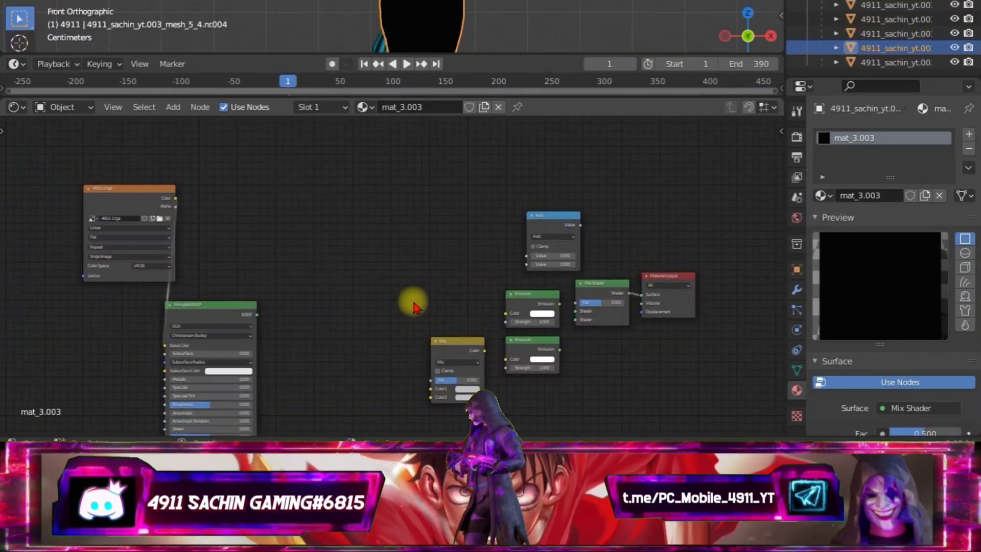
click(109, 199)
right_click(126, 203)
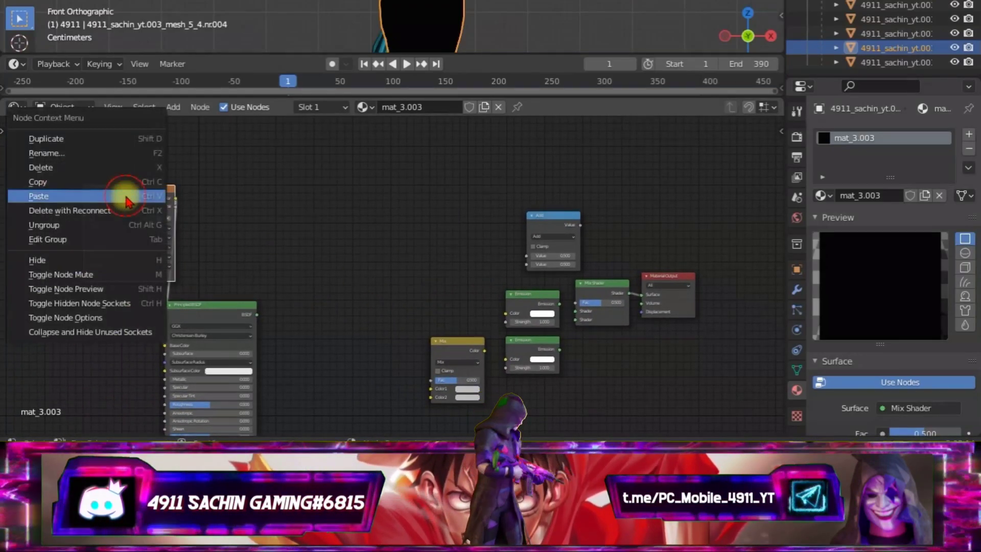
click(87, 182)
right_click(354, 190)
click(317, 200)
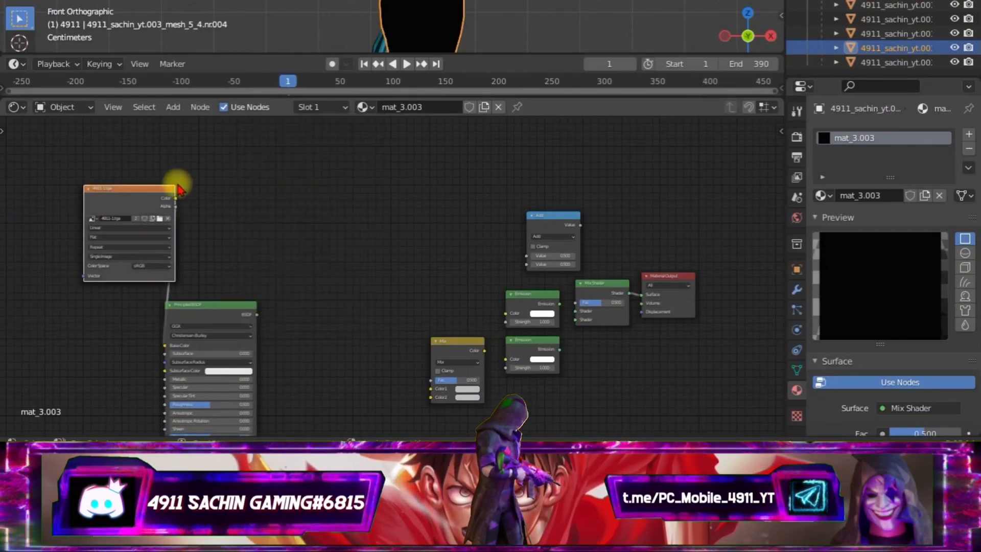
key(g)
click(322, 201)
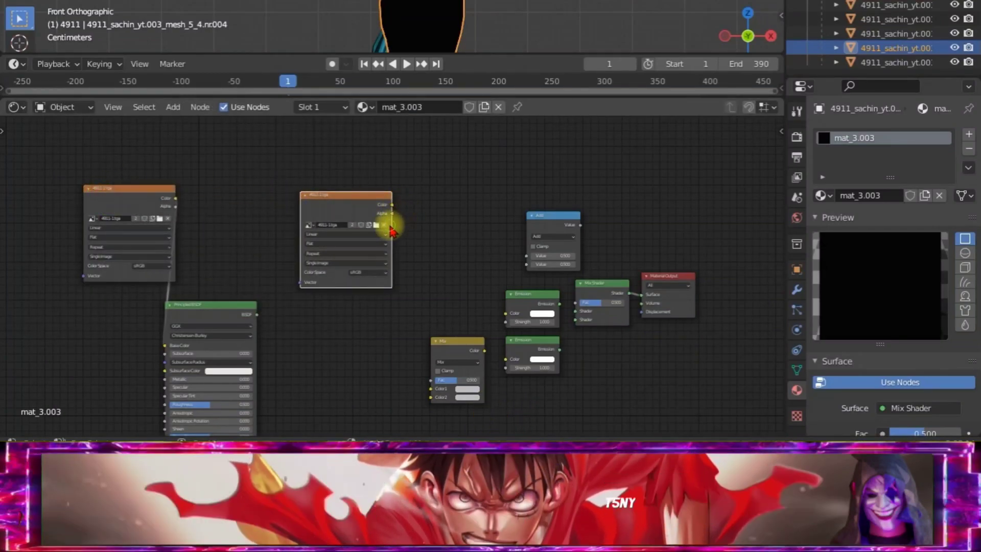
Unlink the image from the copied texture node and reposition it.
scroll(411, 232, up, 2)
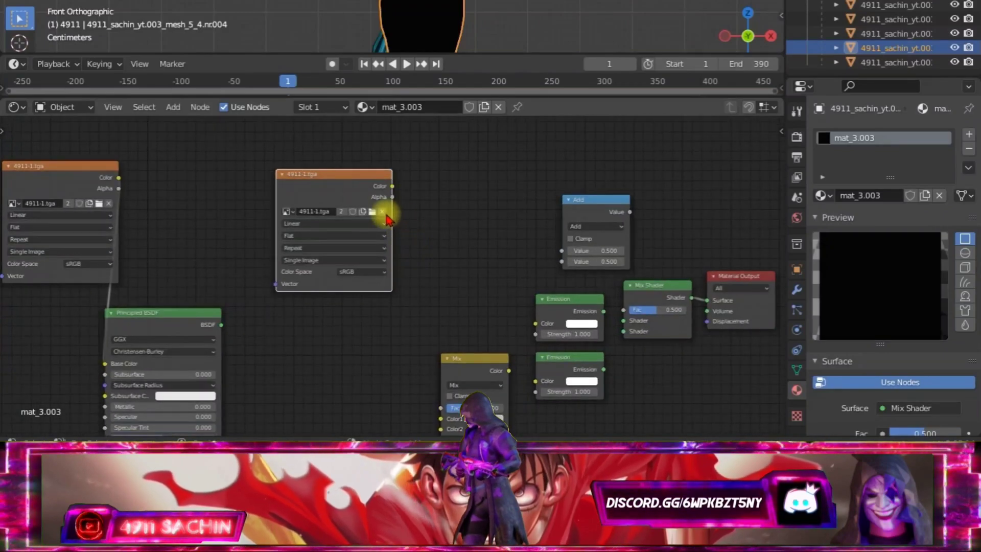
click(383, 211)
scroll(460, 238, down, 1)
middle_drag(438, 236, 361, 237)
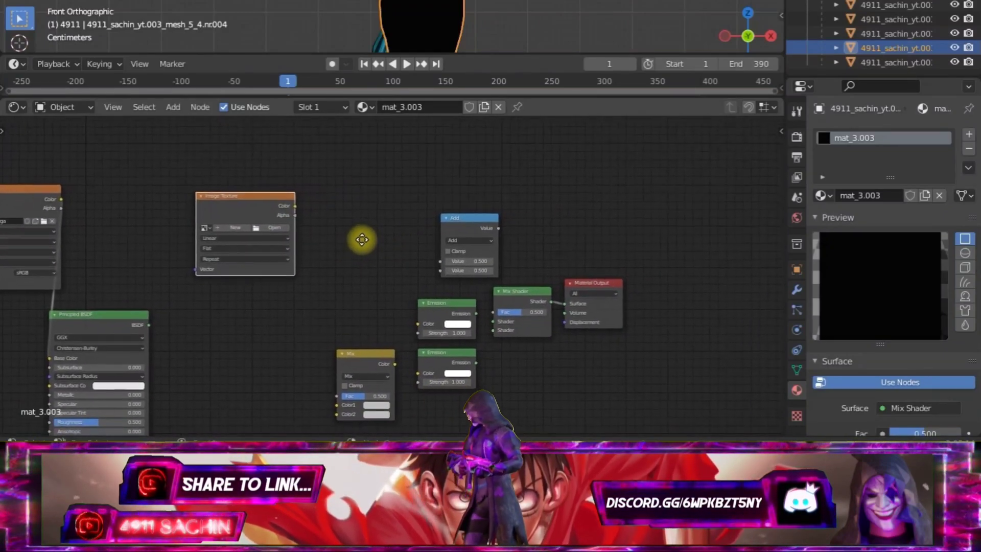
scroll(313, 204, up, 1)
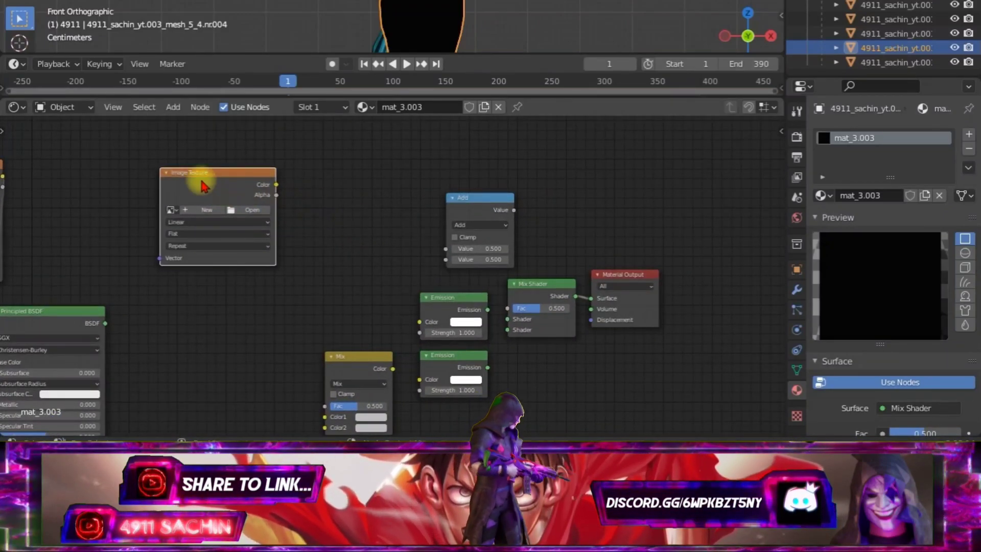
key(g)
click(284, 201)
Paste another Image Texture copy and place it lower-left beside the Mix node.
right_click(285, 201)
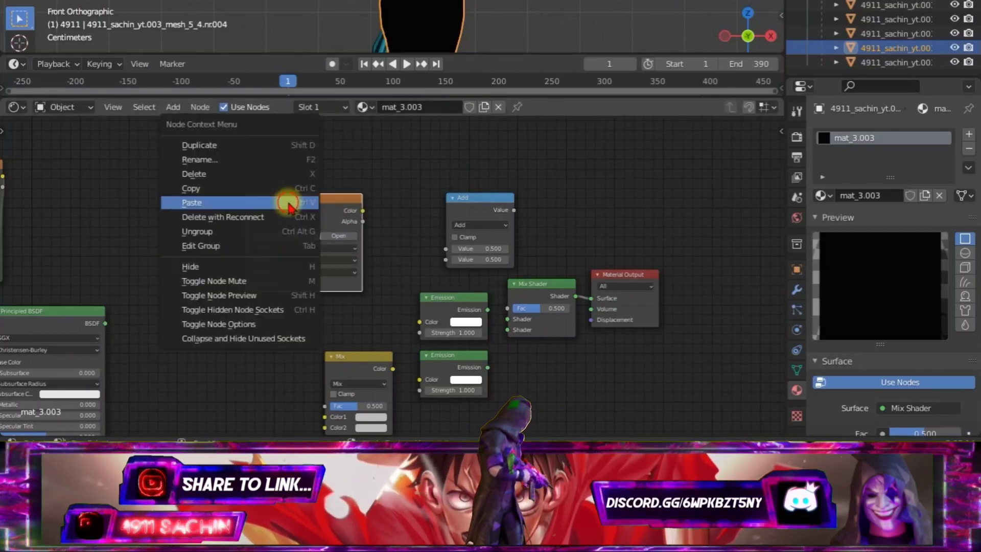
click(245, 189)
right_click(258, 204)
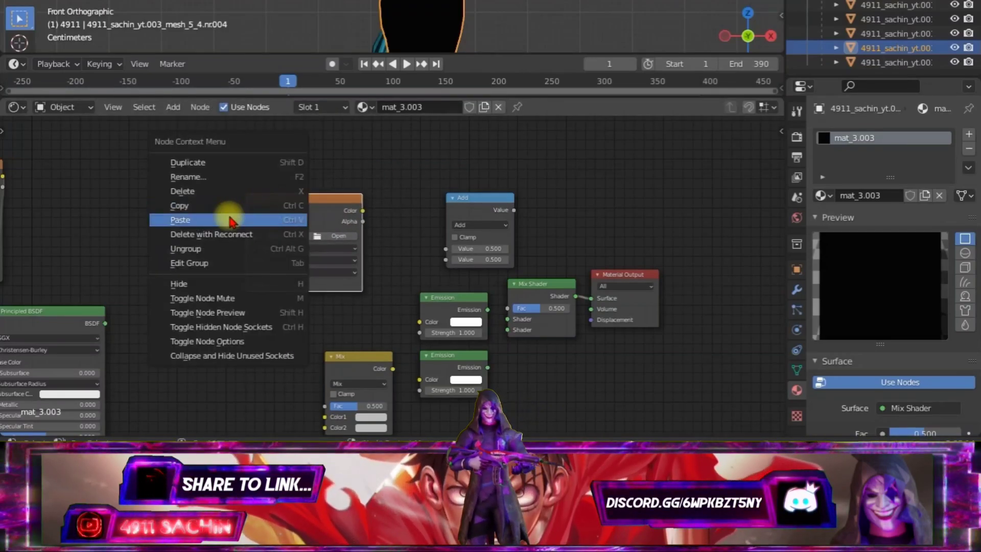
click(184, 217)
key(g)
click(222, 367)
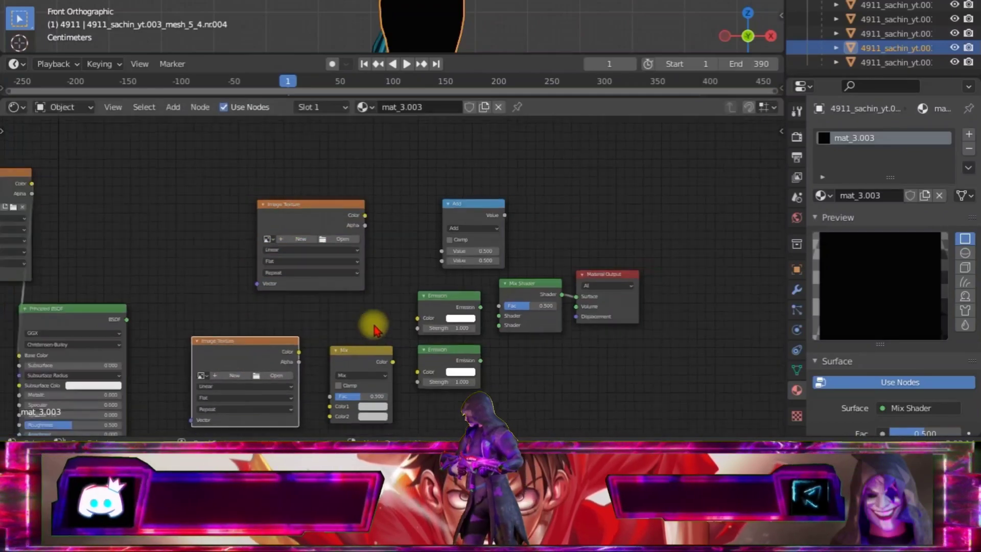
middle_drag(372, 324, 375, 247)
scroll(367, 255, up, 1)
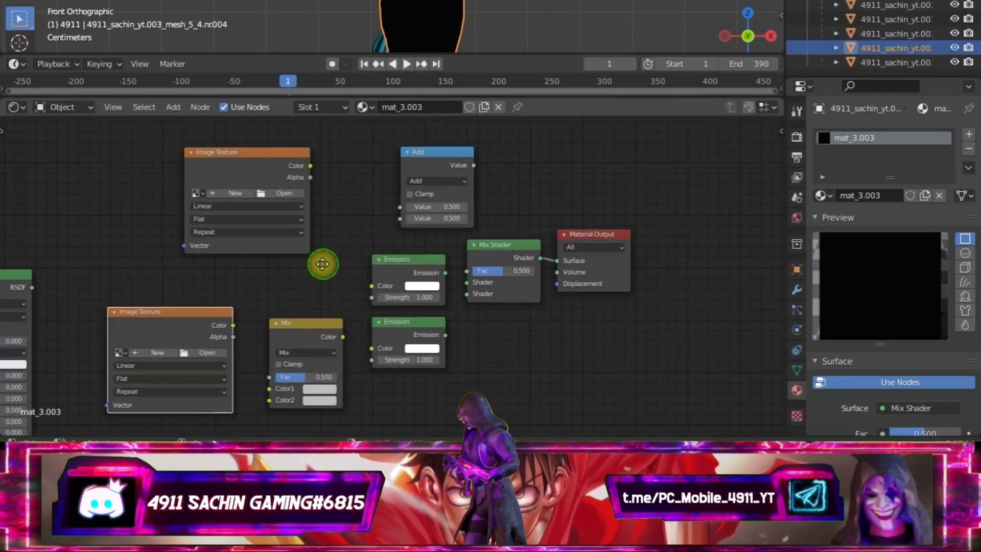
mouse_move(168, 327)
mouse_down()
mouse_move(181, 332)
mouse_move(175, 346)
mouse_up()
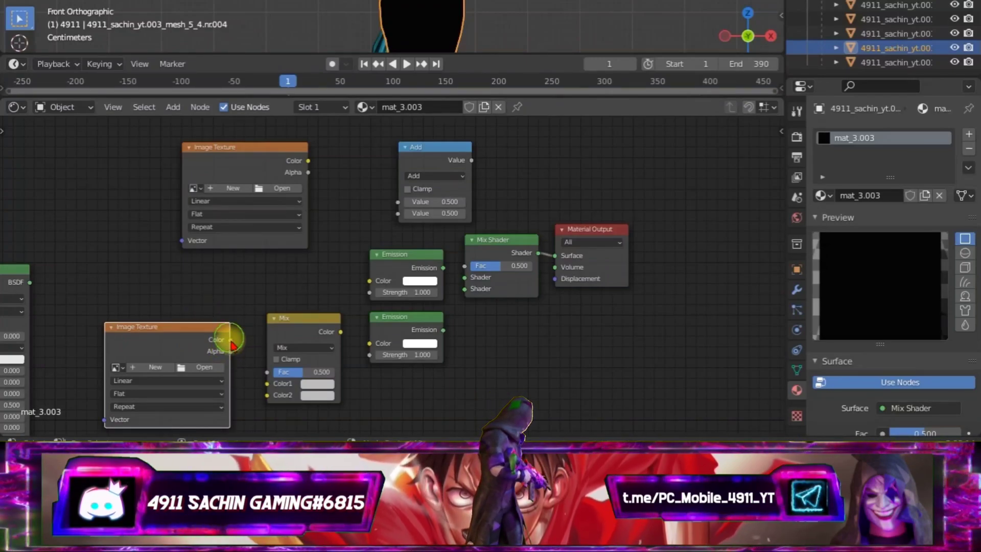
Link the textures to Mix Color2 and the Add Value, and Add into the Mix Shader Fac.
drag(231, 344, 275, 396)
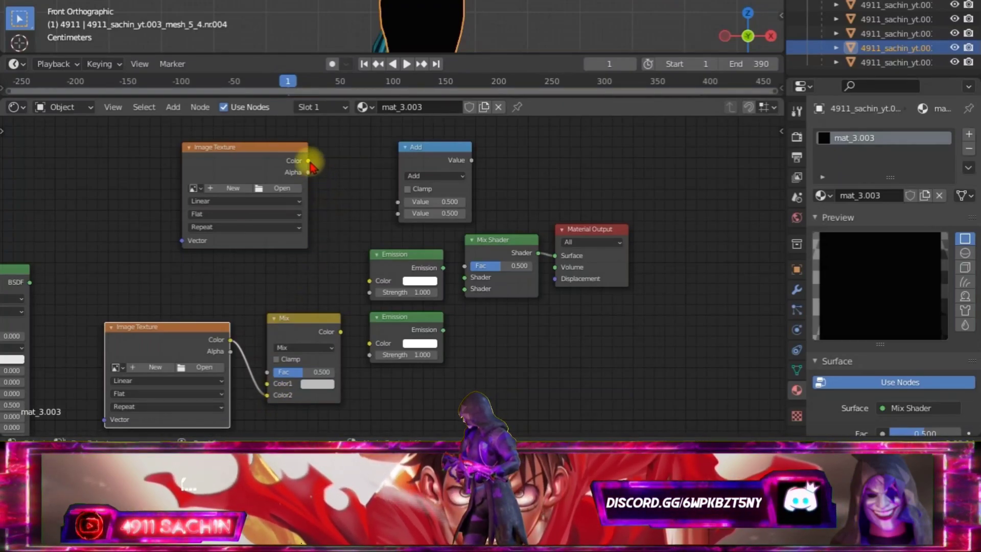
drag(308, 161, 398, 204)
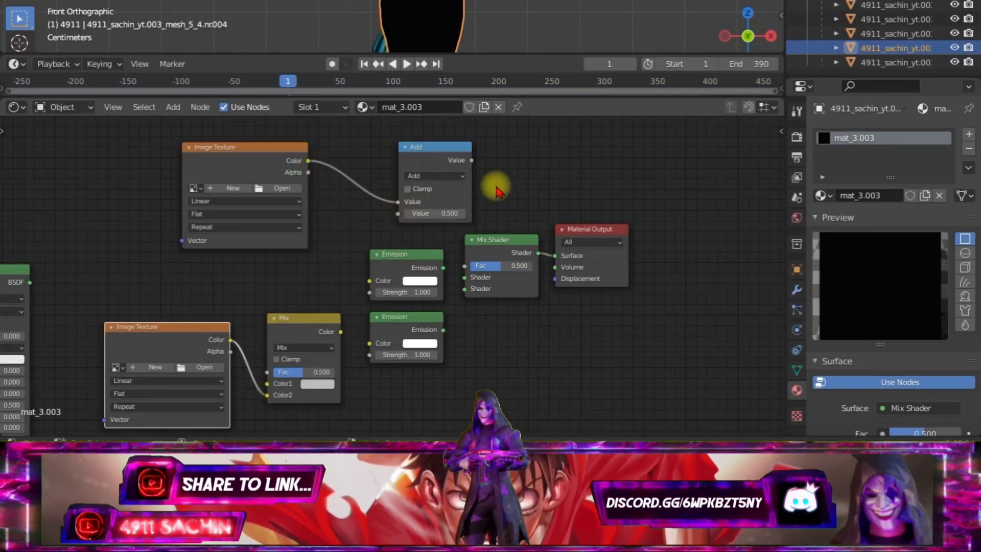
drag(437, 152, 385, 152)
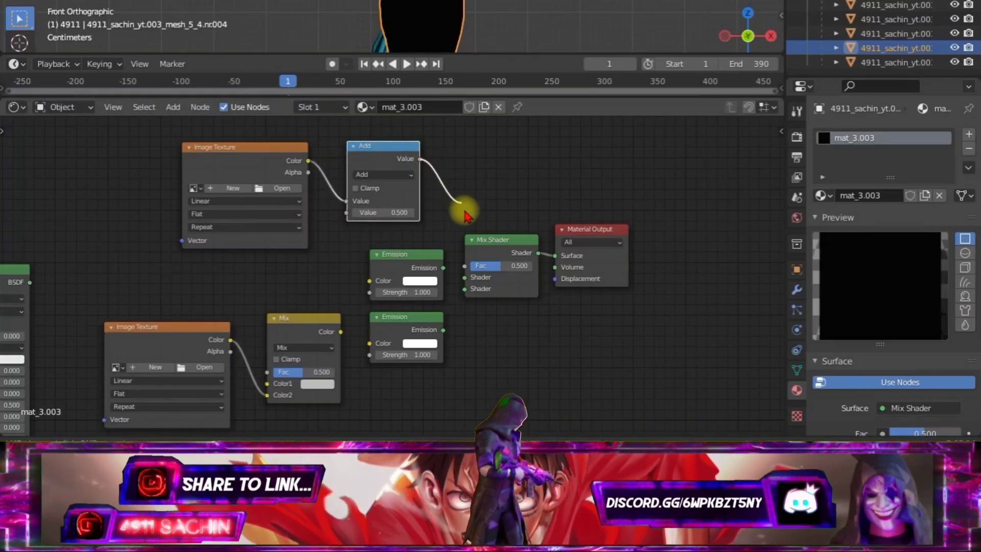
drag(465, 215, 465, 277)
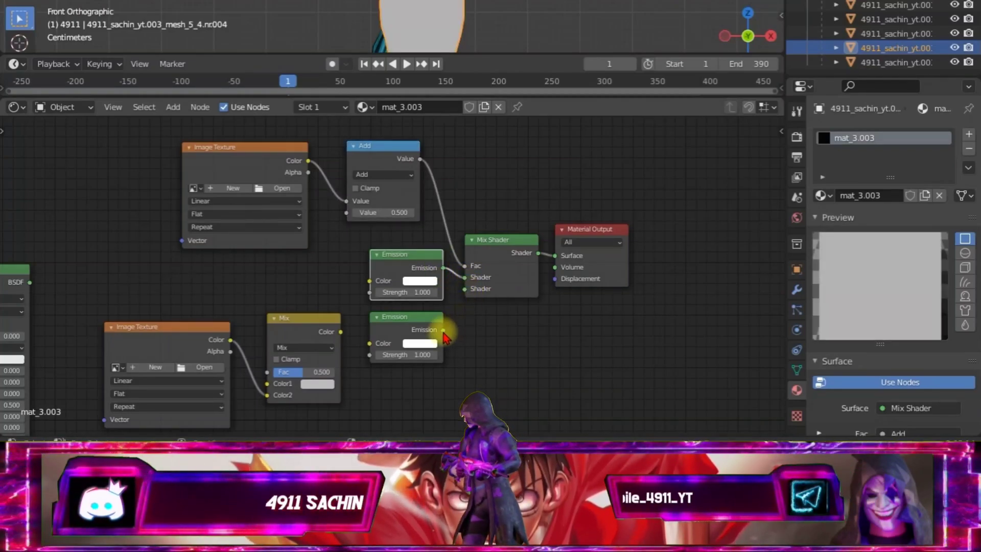
Connect the lower Emission to the Mix Shader, Mix to its Color, and the texture to the upper Emission.
drag(443, 329, 463, 291)
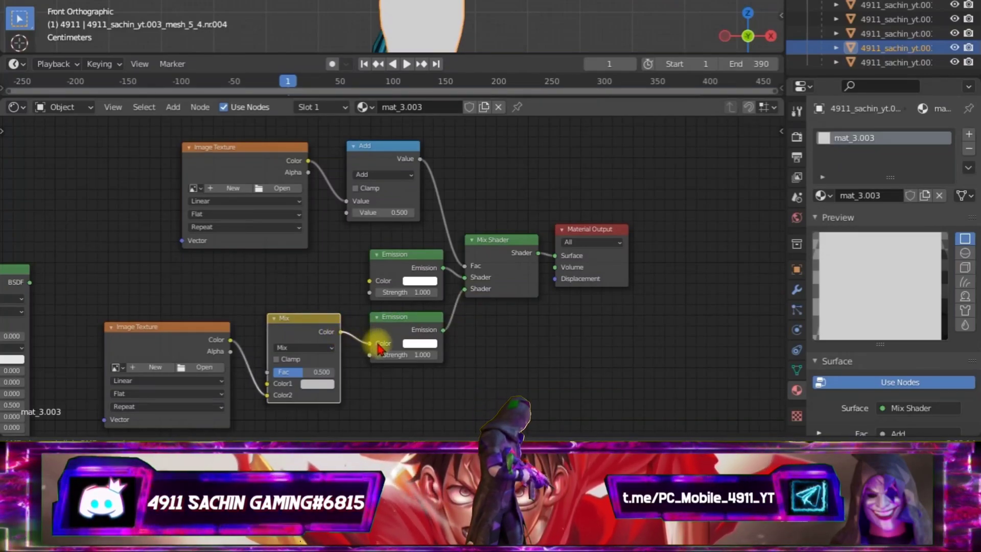
drag(379, 348, 386, 340)
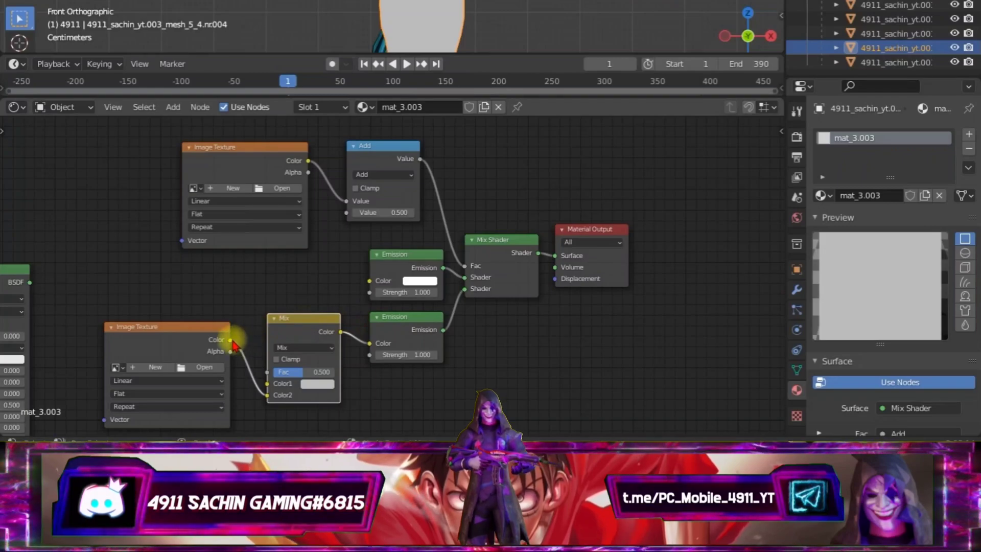
drag(232, 340, 361, 289)
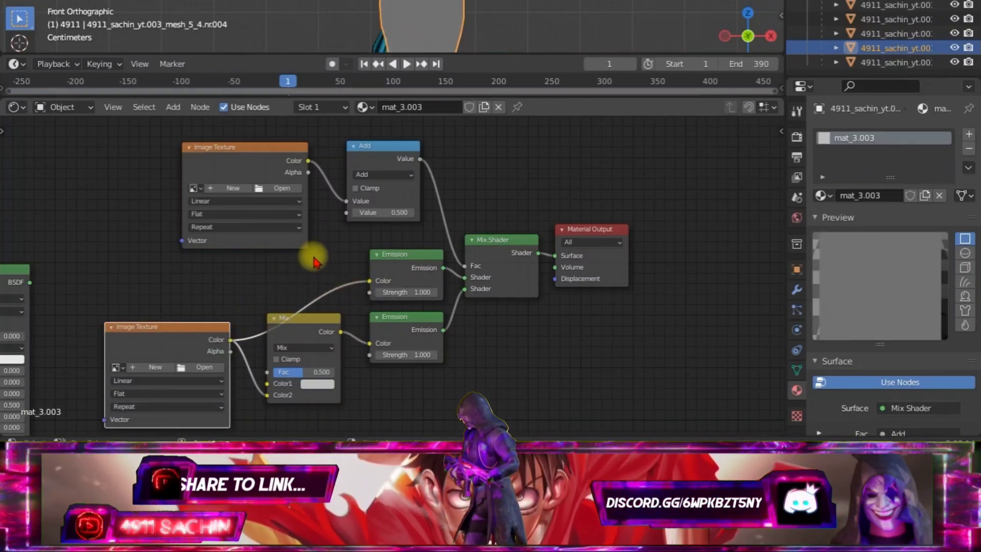
scroll(252, 295, up, 1)
scroll(302, 272, up, 1)
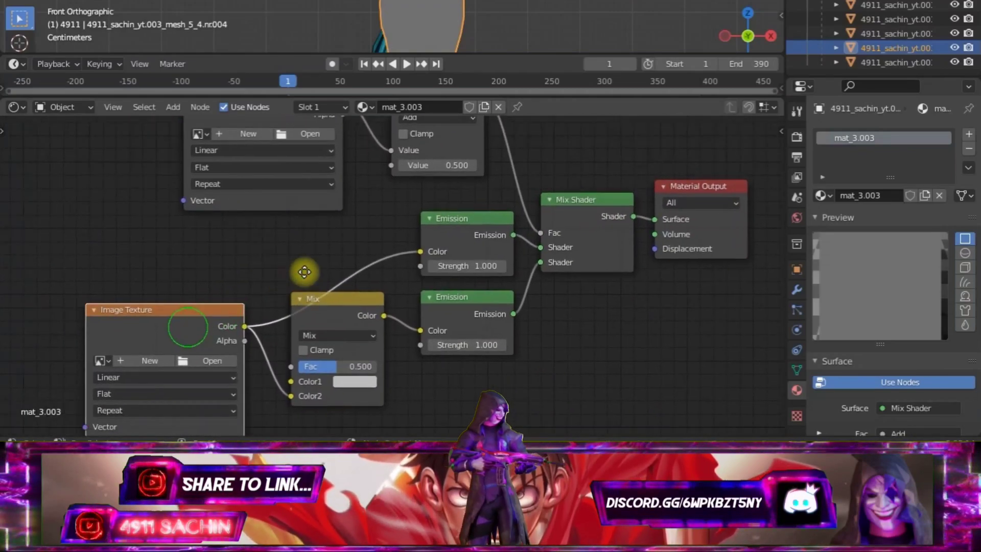
middle_drag(302, 271, 372, 245)
scroll(348, 307, up, 2)
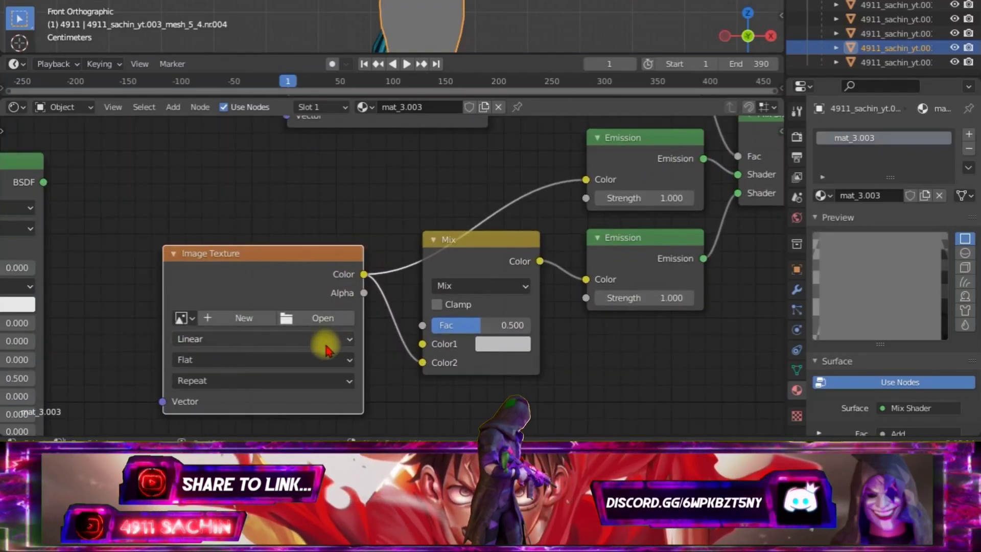
Load 4911-1.tga from the Blender pc folder into the lower Image Texture node.
click(321, 318)
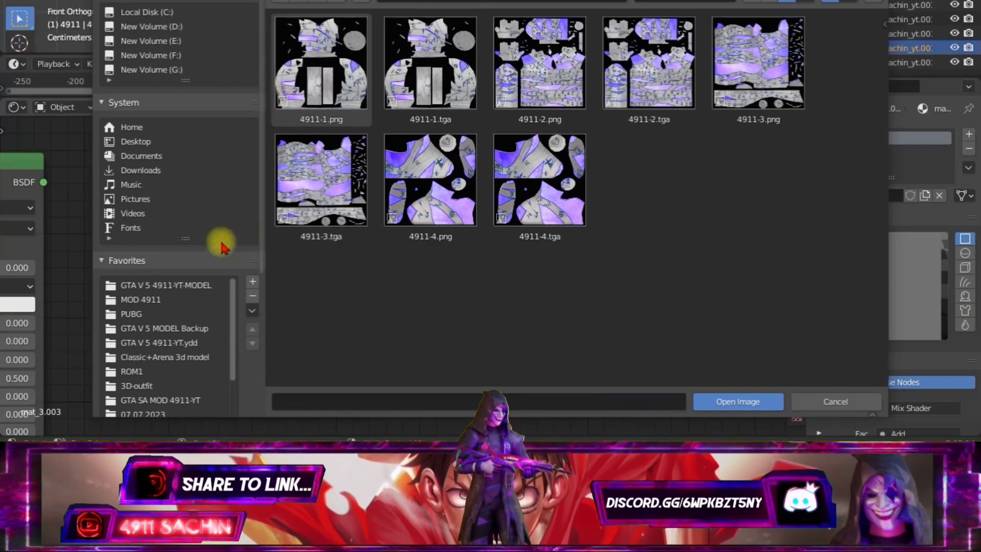
scroll(220, 240, down, 5)
click(165, 374)
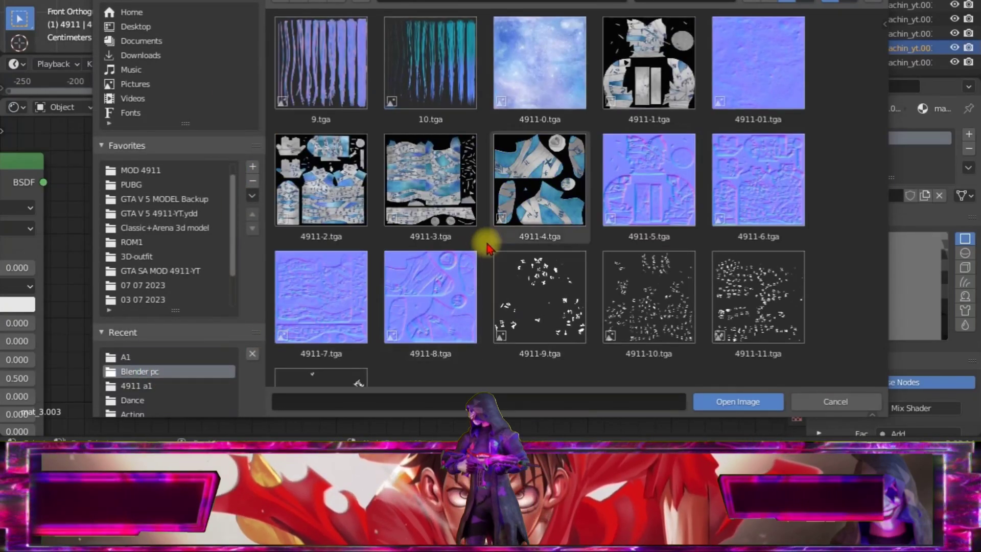
click(654, 69)
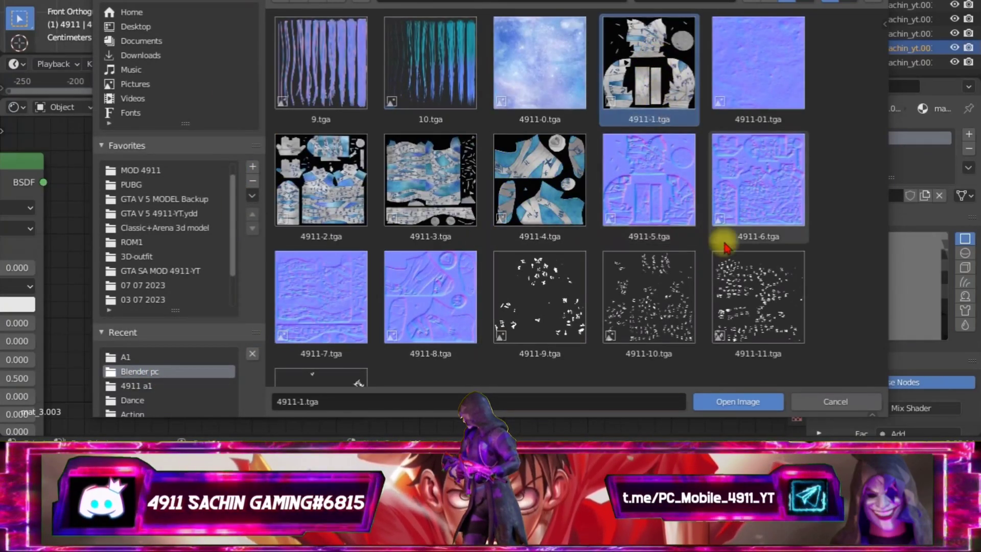
click(736, 402)
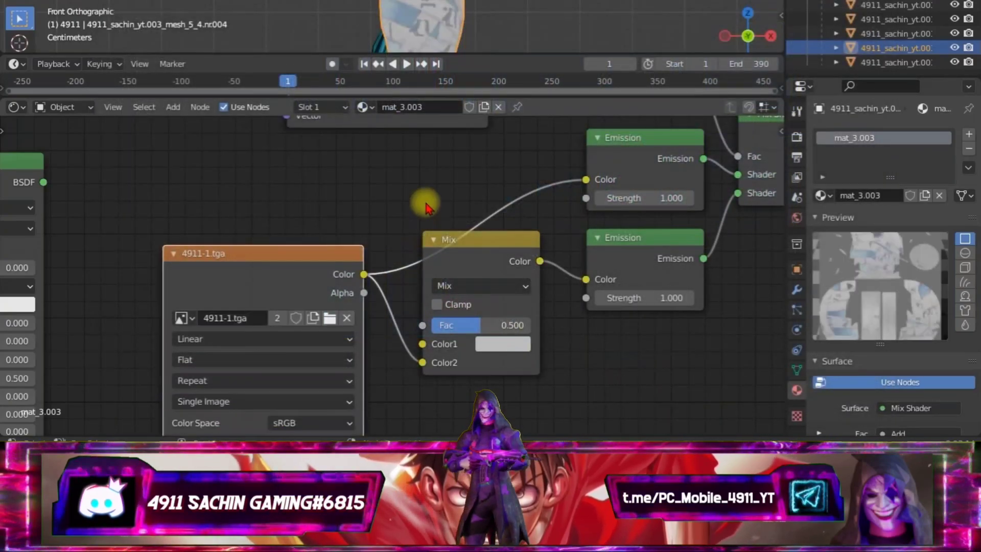
Pan and zoom the node view to bring the upper texture and Add nodes into view.
mouse_move(519, 201)
middle_down()
mouse_move(447, 286)
mouse_move(419, 346)
middle_up()
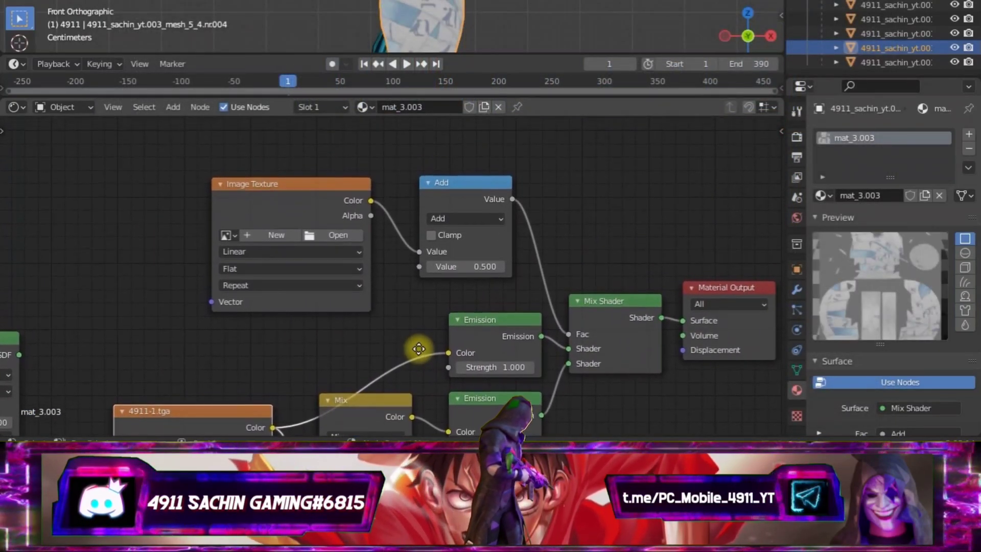
scroll(437, 344, up, 2)
middle_drag(441, 269, 427, 284)
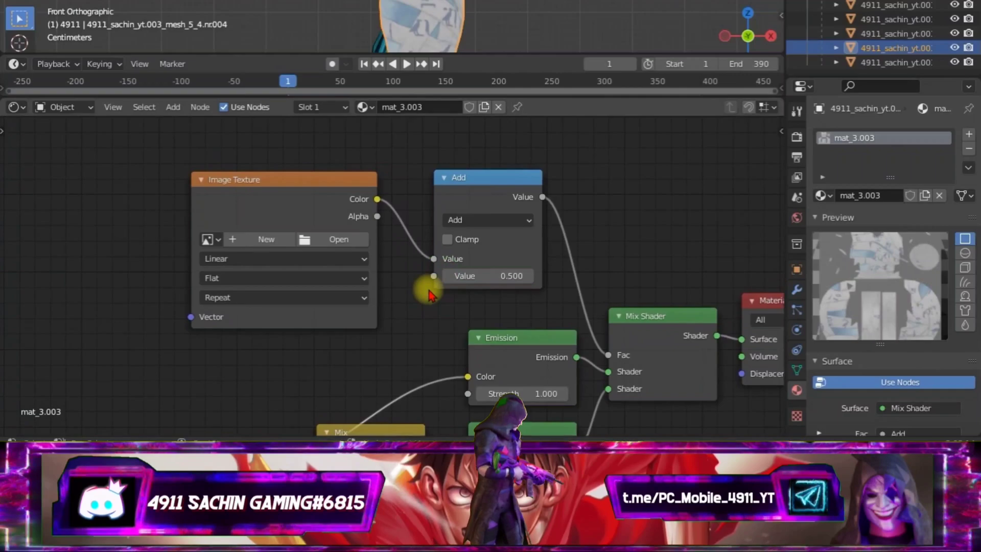
scroll(405, 306, up, 1)
scroll(405, 333, down, 2)
middle_drag(405, 334, 397, 256)
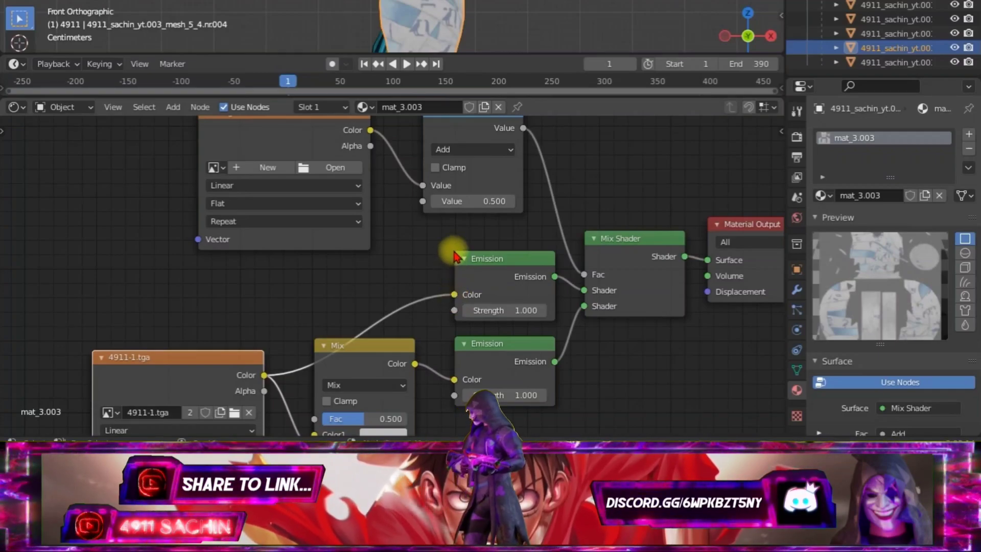
middle_drag(438, 235, 416, 272)
scroll(416, 273, up, 1)
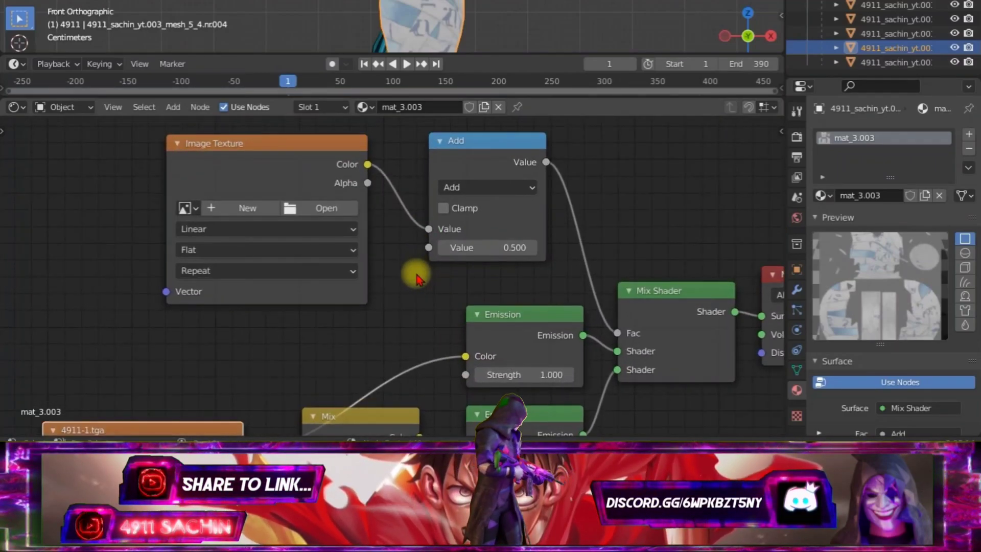
scroll(416, 274, up, 1)
Open 4911-9.tga from the Blender pc folder into the upper Image Texture node.
click(314, 202)
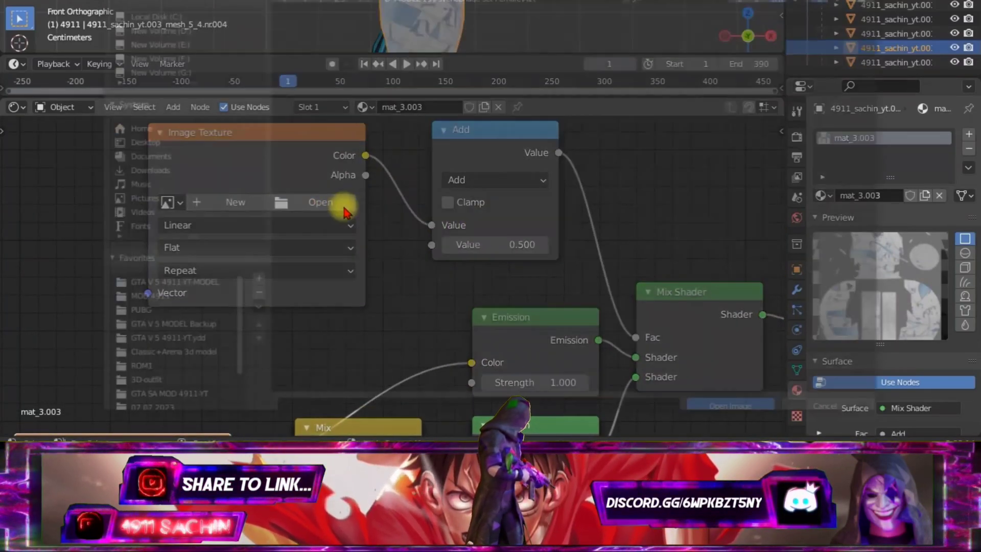
scroll(255, 240, down, 5)
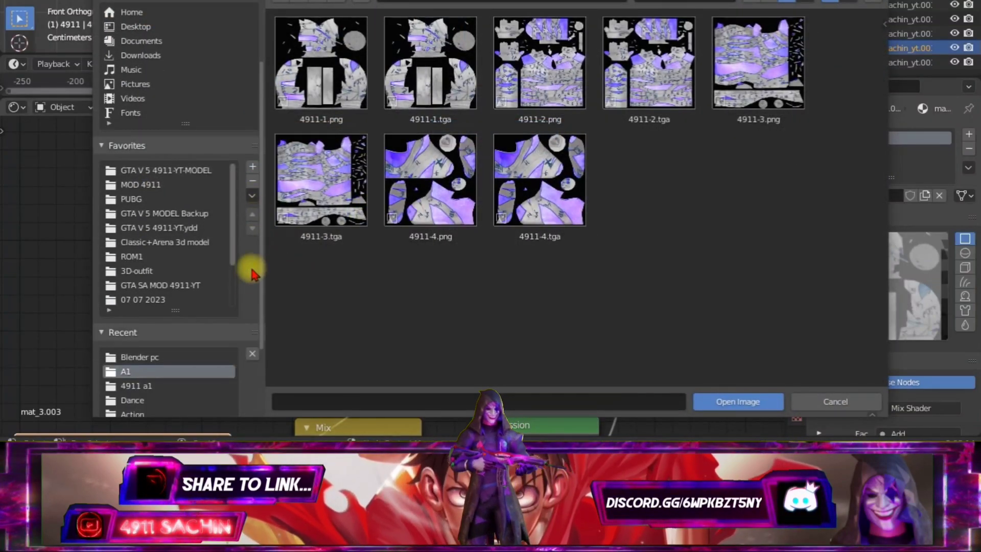
click(169, 357)
scroll(536, 291, down, 2)
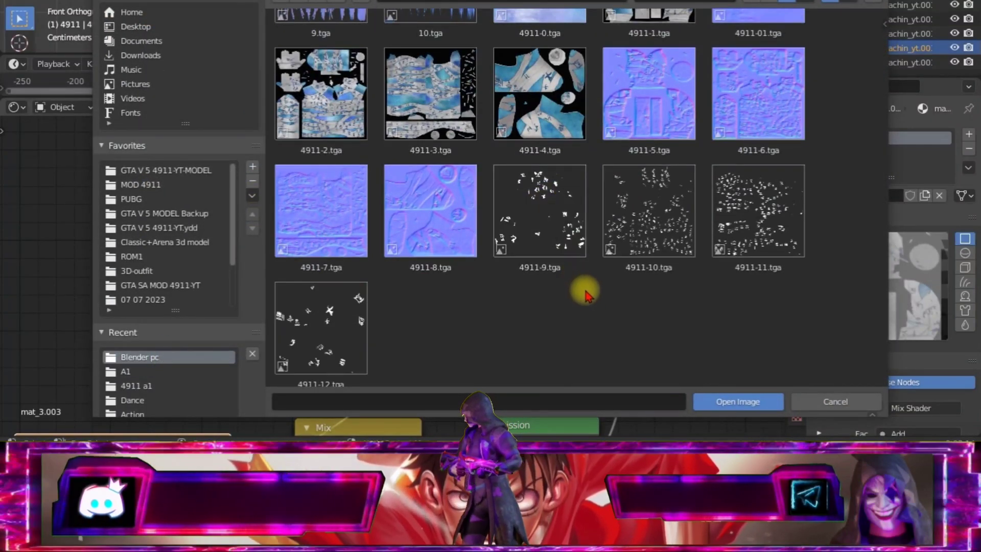
scroll(590, 305, up, 2)
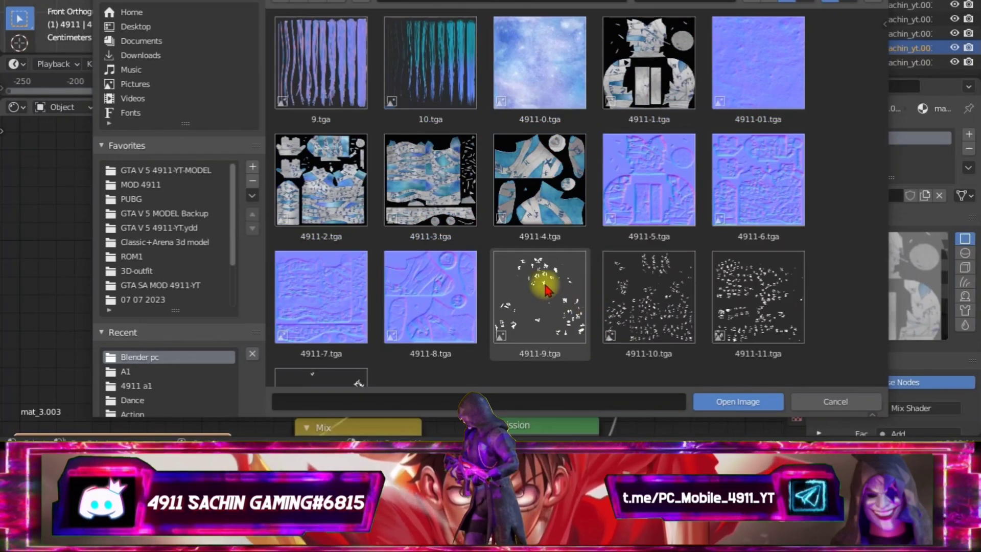
scroll(518, 281, down, 3)
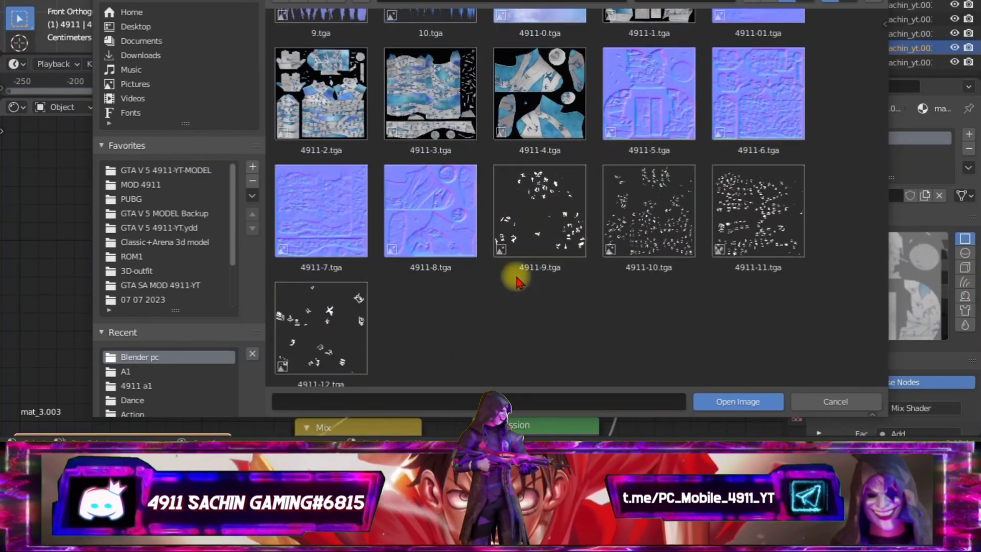
scroll(517, 281, down, 1)
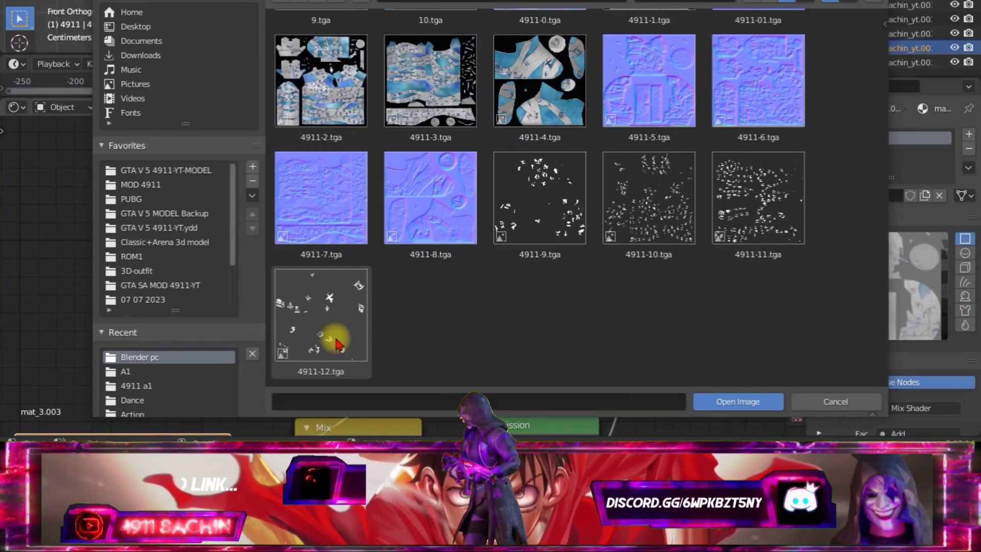
click(564, 199)
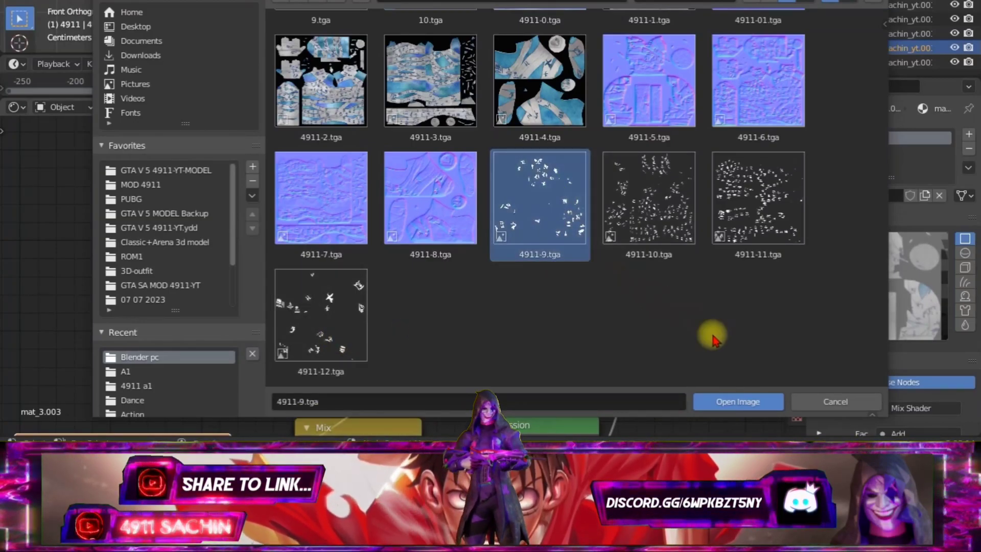
click(731, 397)
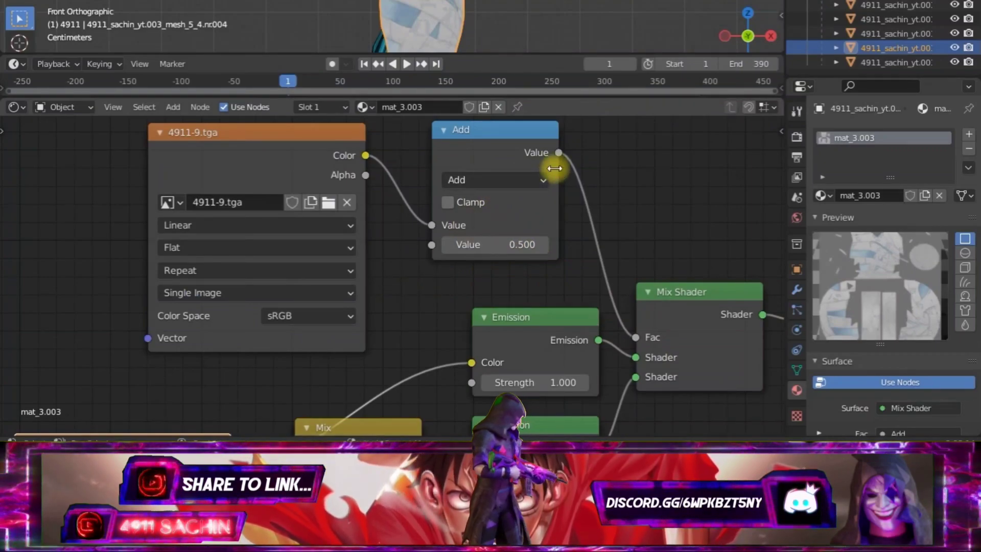
Set the Math node operation and the Mix node blend mode both to Multiply.
click(498, 180)
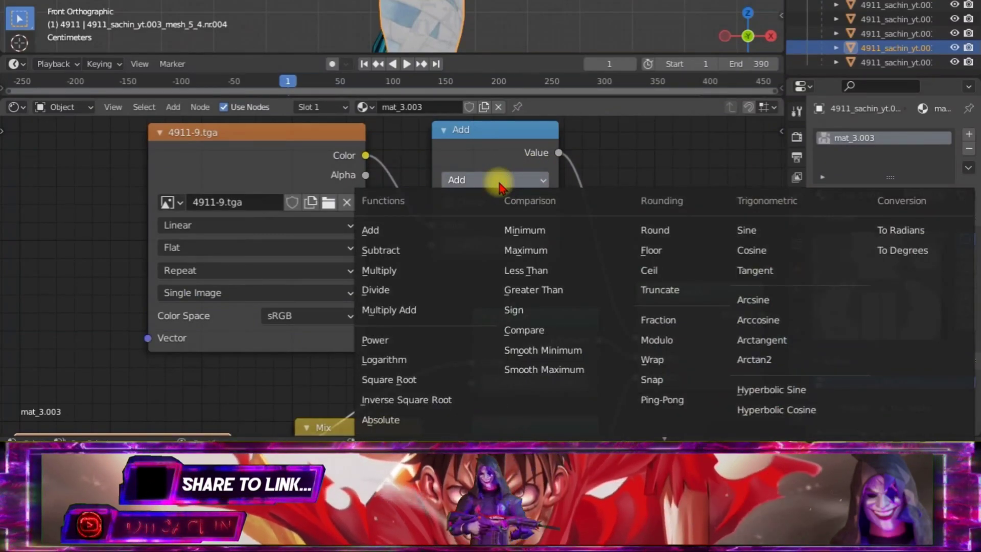
click(398, 270)
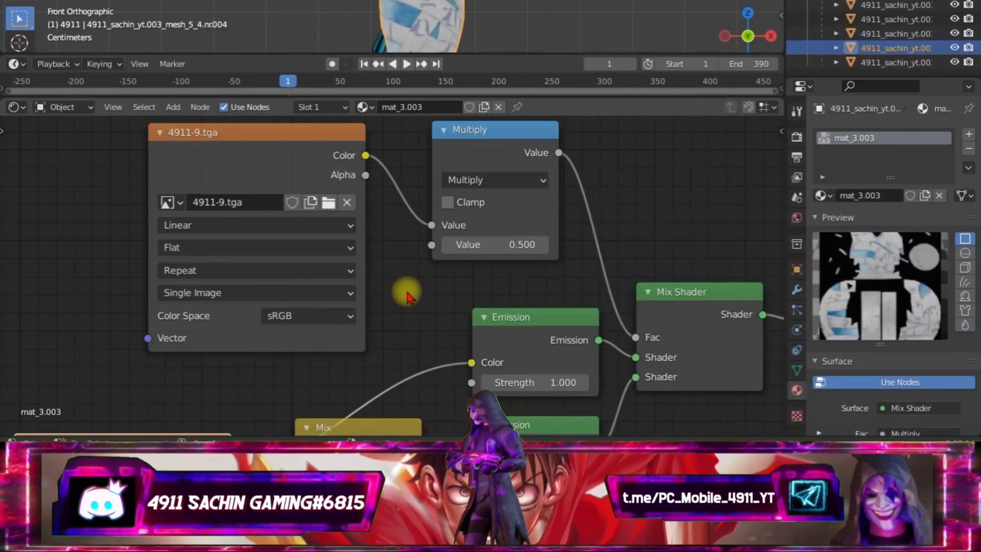
scroll(408, 296, down, 2)
middle_drag(411, 313, 435, 193)
scroll(409, 280, up, 2)
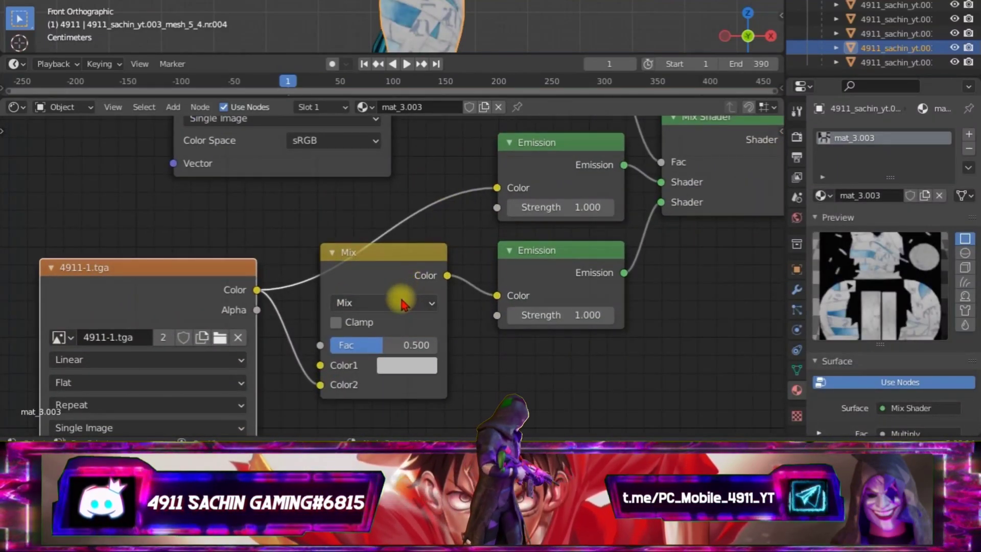
click(402, 303)
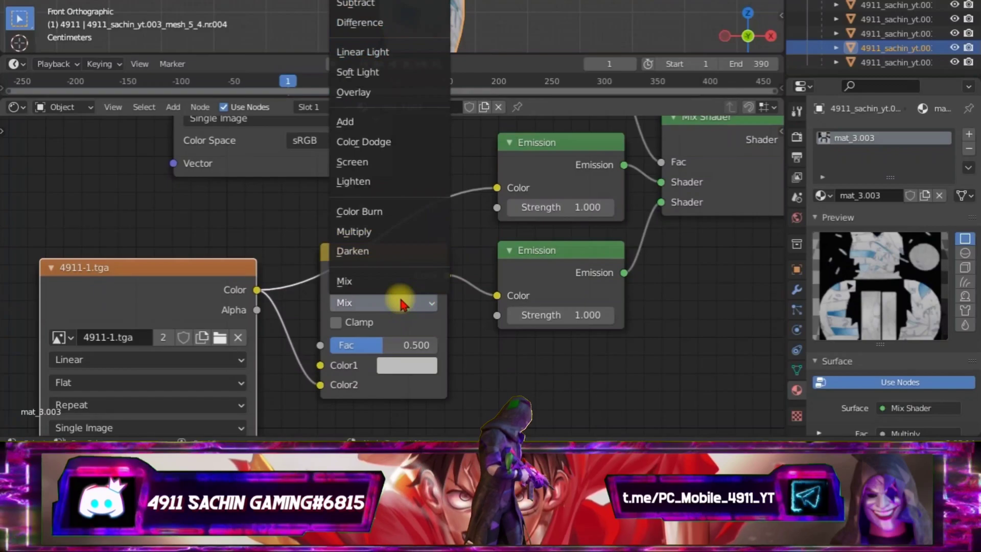
click(377, 233)
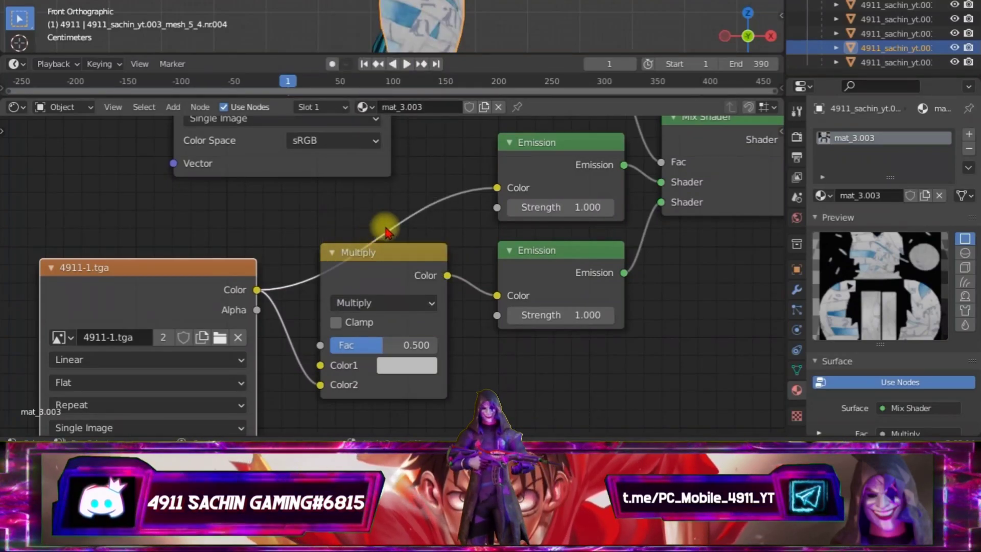
Set the Mix node's Color1 to full-brightness cyan.
scroll(477, 291, up, 3)
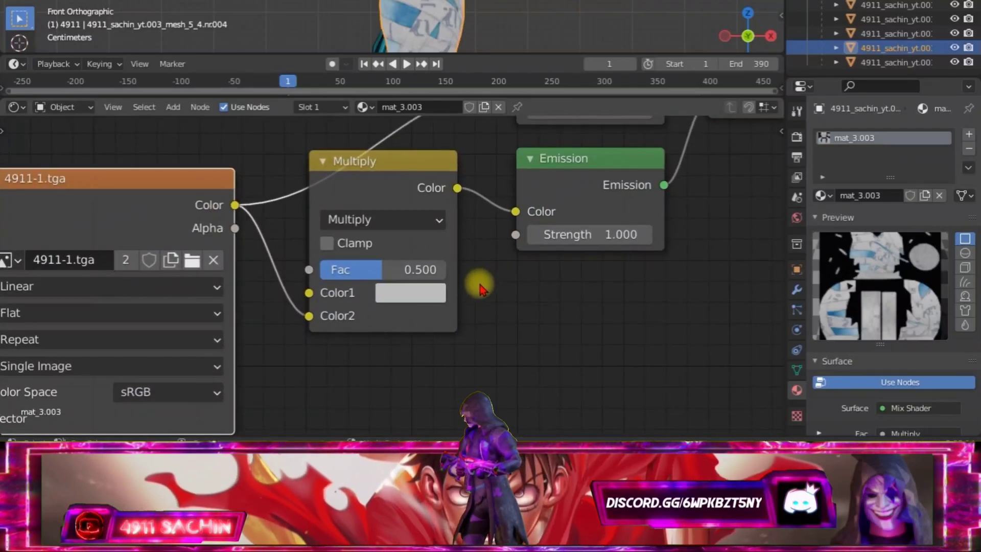
click(407, 299)
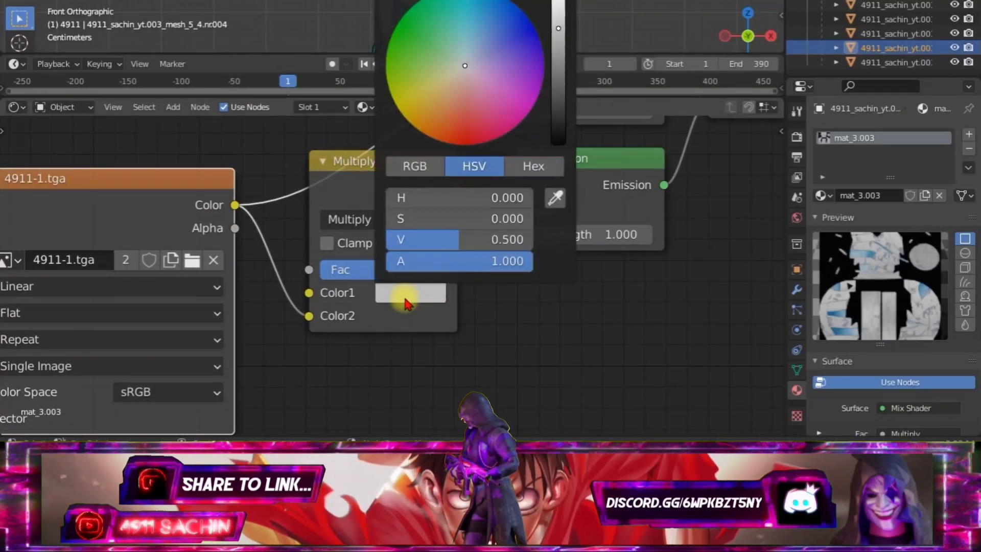
drag(559, 26, 559, 1)
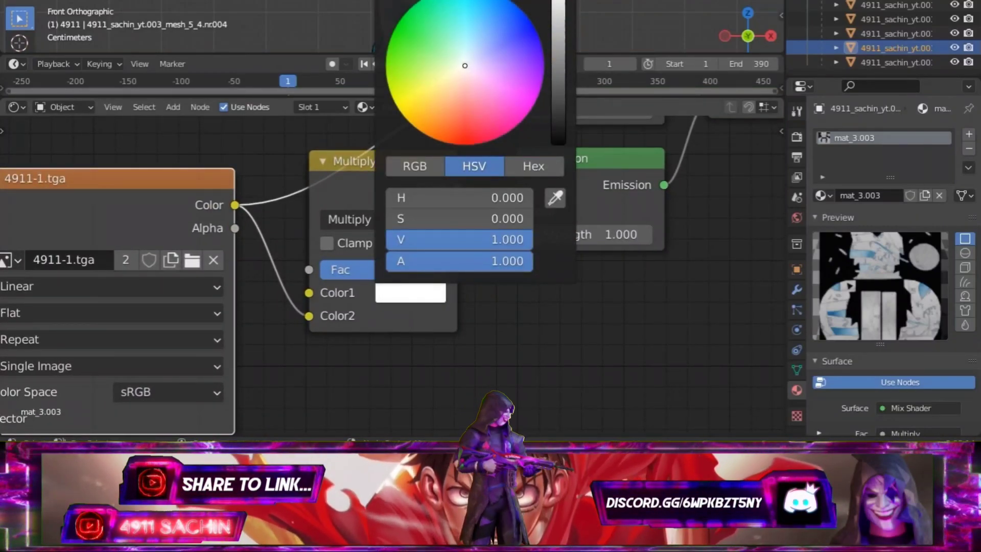
drag(465, 12, 474, 1)
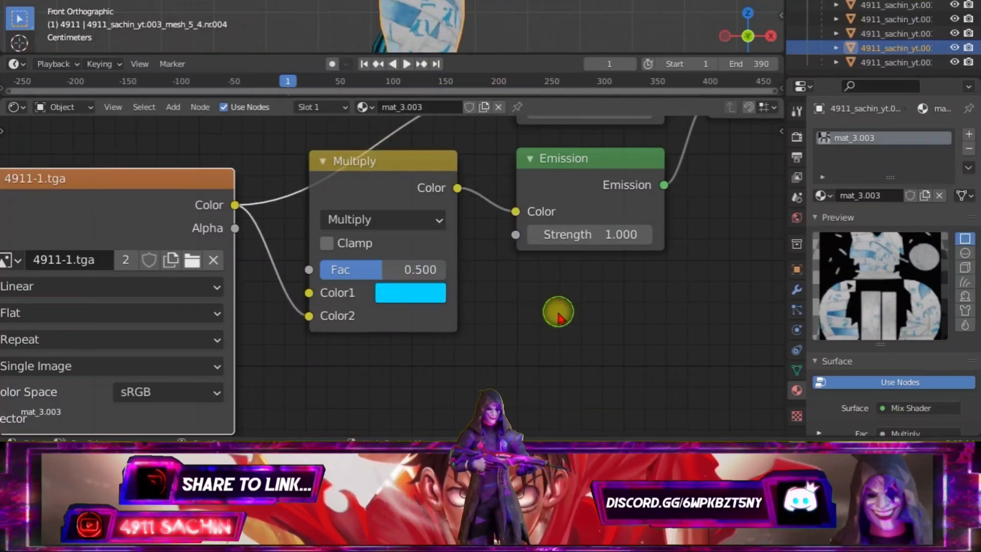
Reframe the whole node graph and enlarge the timeline area above the nodes.
scroll(450, 175, down, 1)
middle_drag(449, 175, 406, 306)
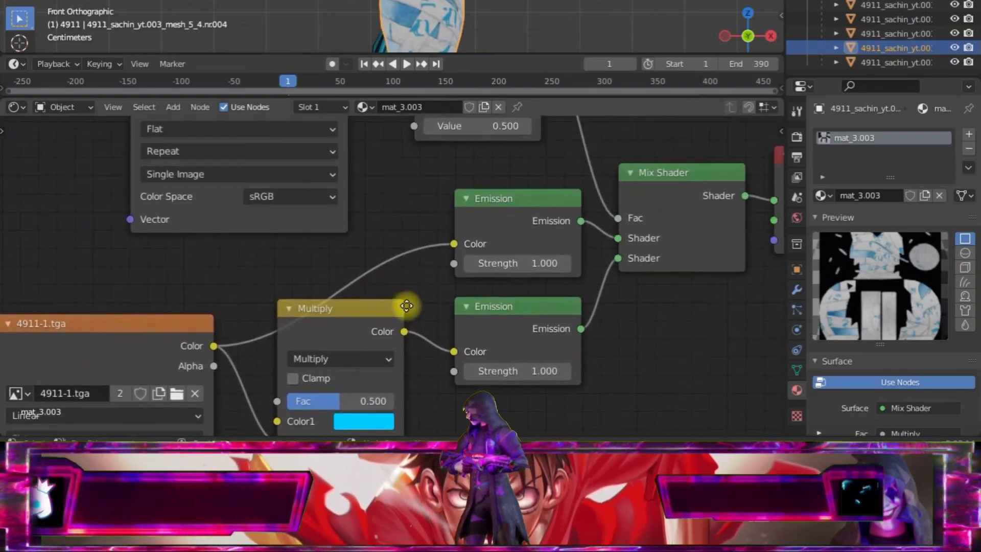
scroll(408, 280, down, 2)
mouse_move(345, 223)
middle_down()
mouse_move(362, 271)
mouse_move(376, 272)
mouse_move(383, 245)
middle_up()
scroll(404, 233, up, 1)
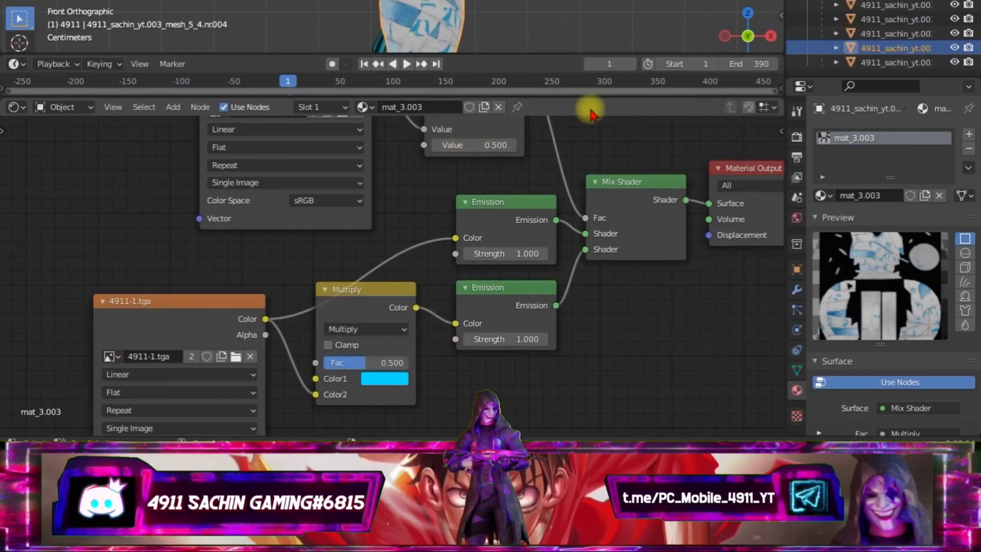
drag(587, 97, 591, 184)
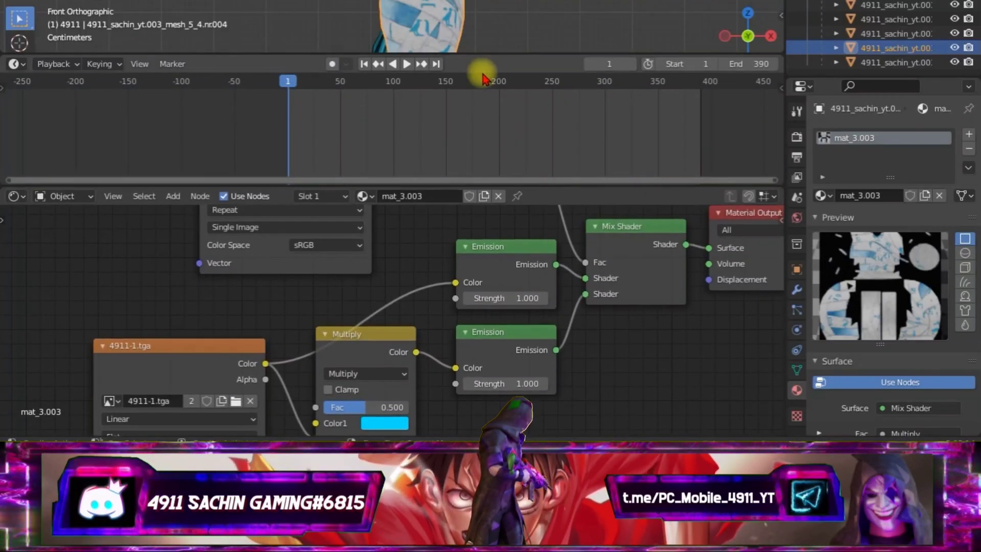
Shift the Multiply node's Color1 to red-orange and enable Bloom in the render settings.
drag(490, 54, 504, 169)
scroll(464, 99, up, 2)
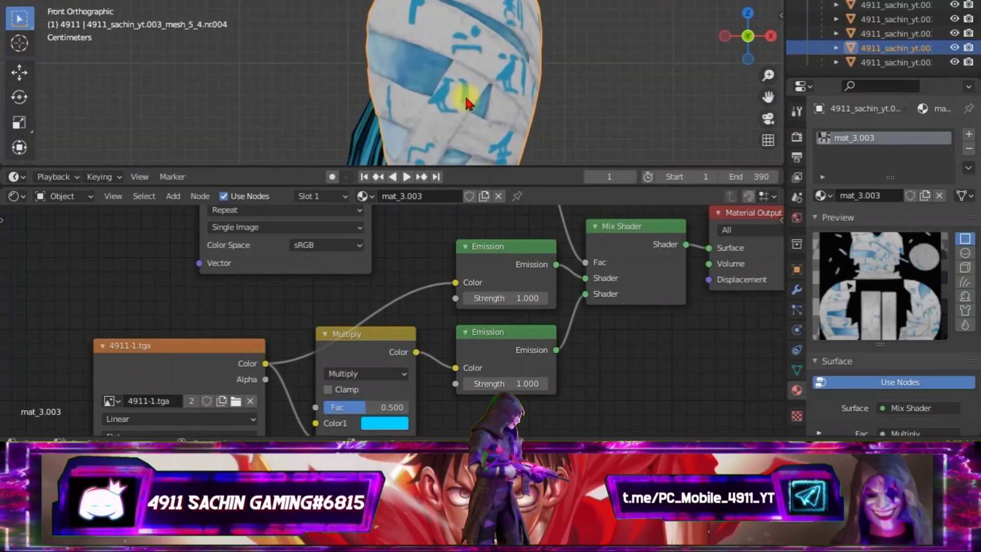
scroll(542, 112, up, 1)
middle_drag(447, 385, 438, 313)
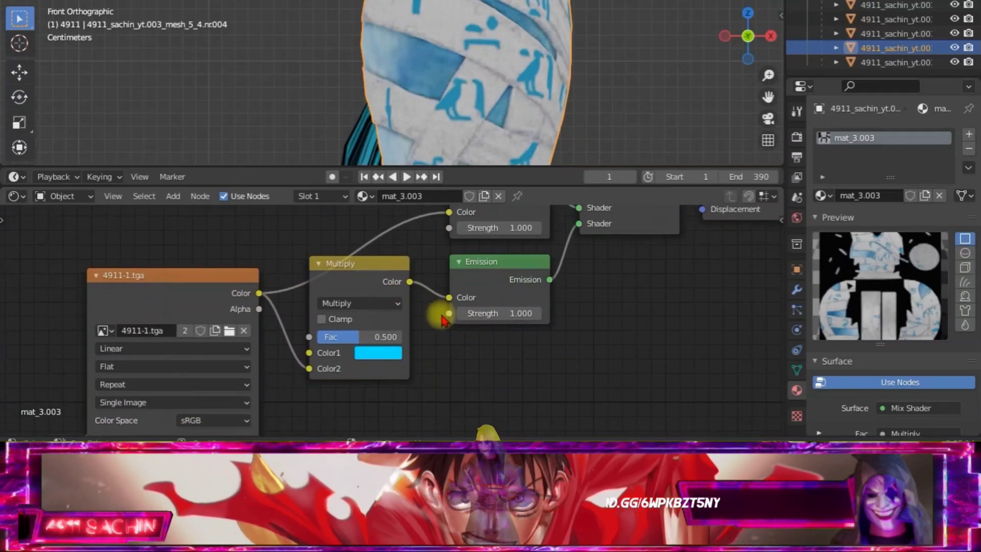
click(375, 358)
mouse_move(413, 219)
mouse_down()
mouse_move(456, 128)
mouse_move(411, 226)
mouse_move(435, 227)
mouse_move(412, 240)
mouse_up()
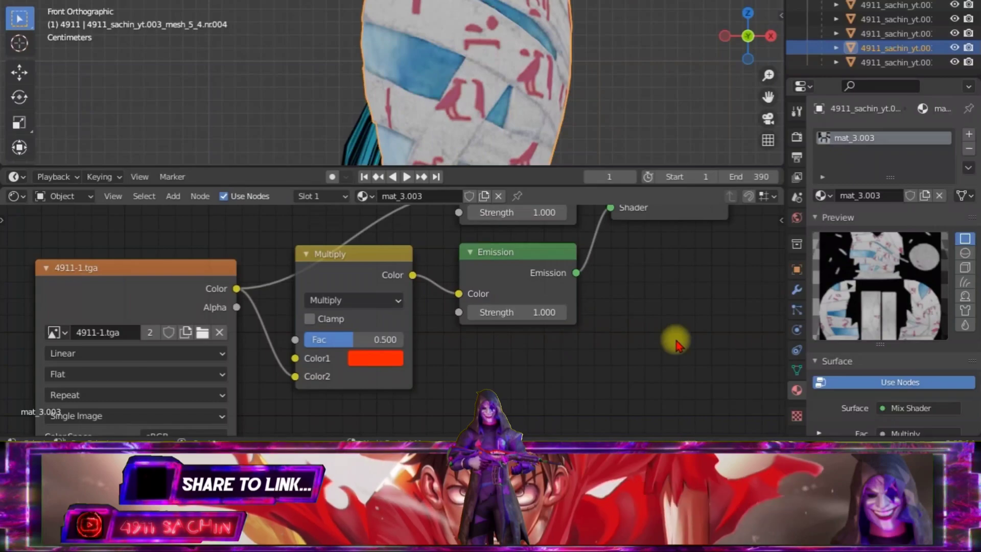
click(799, 137)
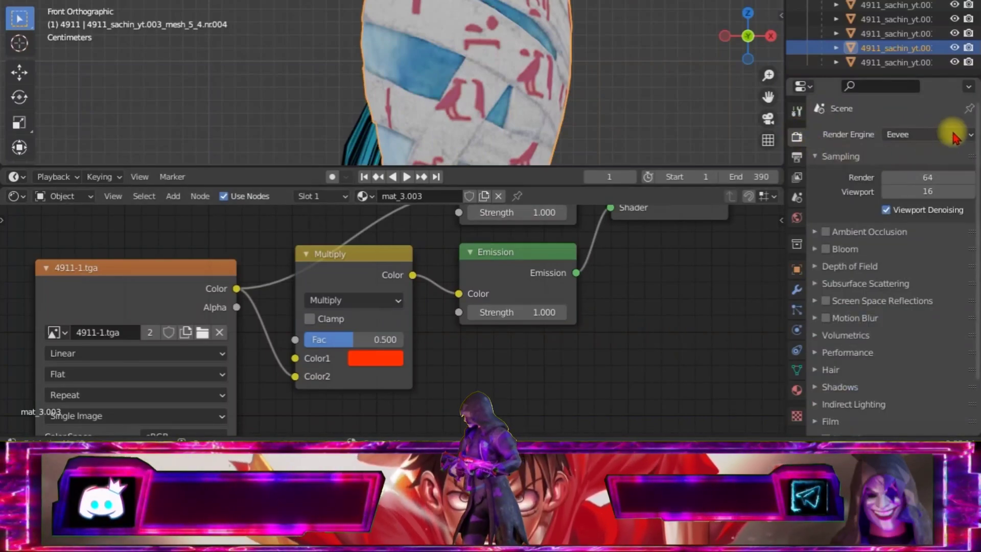
click(825, 249)
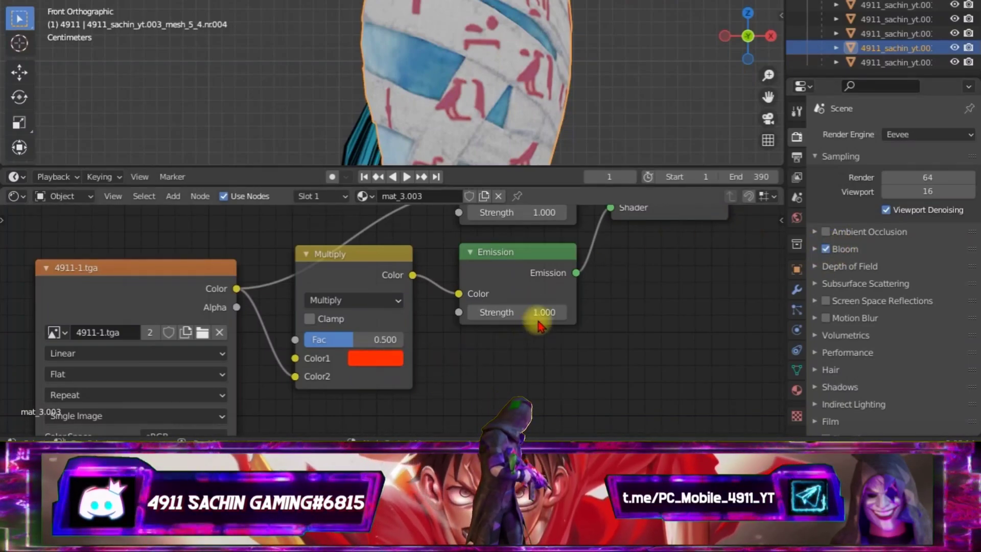
Reset Color1 to cyan and set the lower Emission Strength to 5.700.
drag(536, 313, 678, 311)
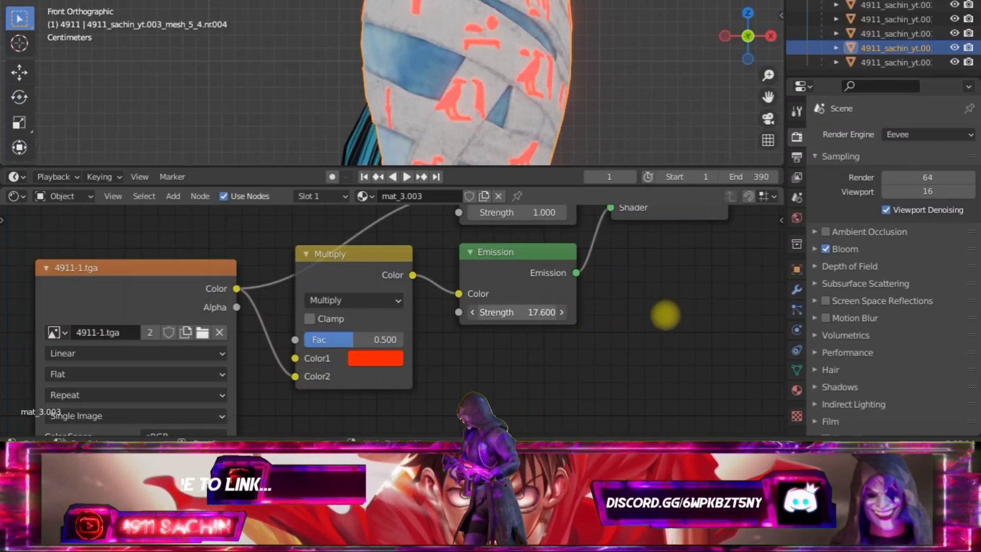
drag(679, 313, 681, 313)
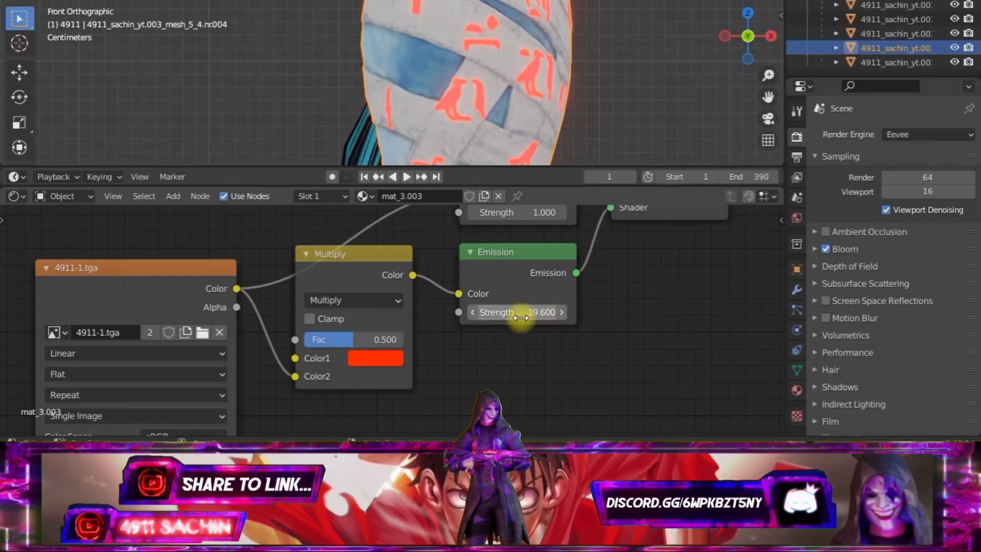
click(373, 357)
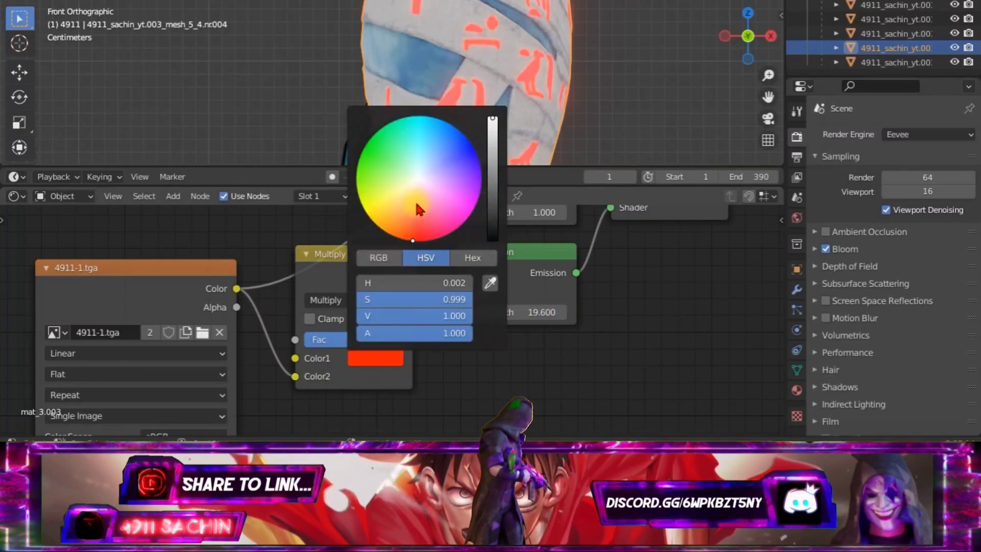
mouse_move(416, 208)
mouse_down()
mouse_move(434, 117)
mouse_move(423, 109)
mouse_up()
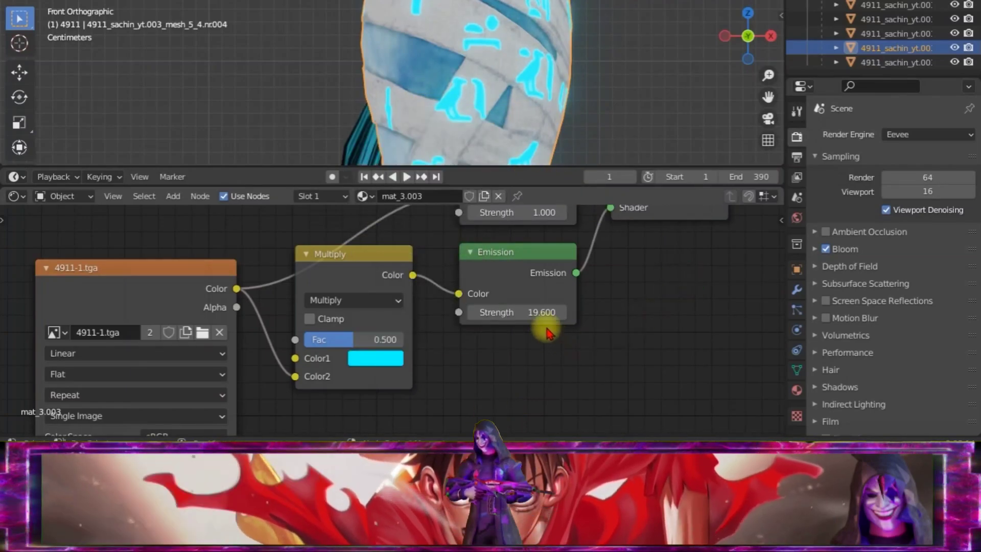
mouse_move(536, 313)
mouse_down()
mouse_move(523, 322)
mouse_move(480, 314)
mouse_up()
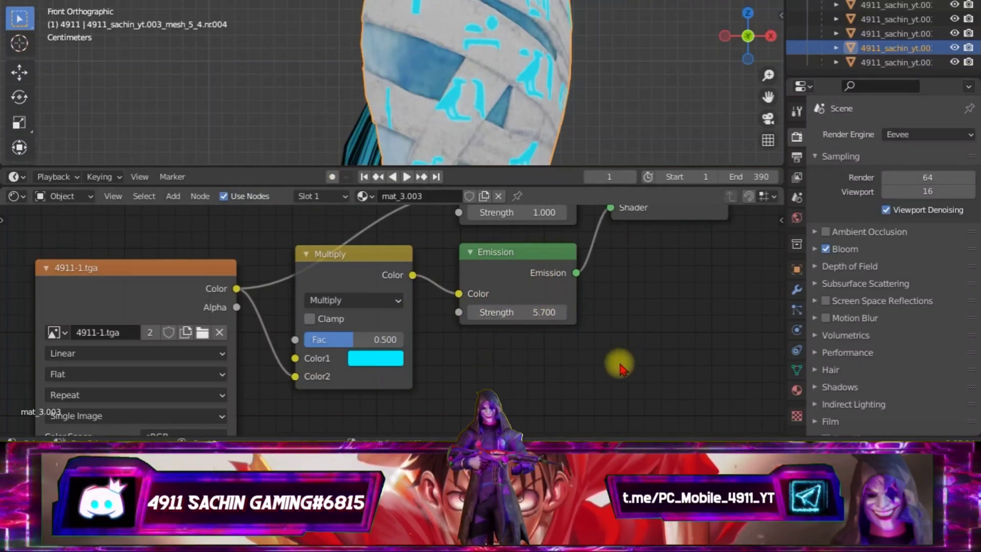
scroll(438, 376, down, 2)
scroll(392, 353, down, 2)
shift+scroll(393, 353, up, 1)
Set the lower Emission Strength to 1.000 and insert a keyframe at frame 1.
shift+scroll(399, 352, up, 1)
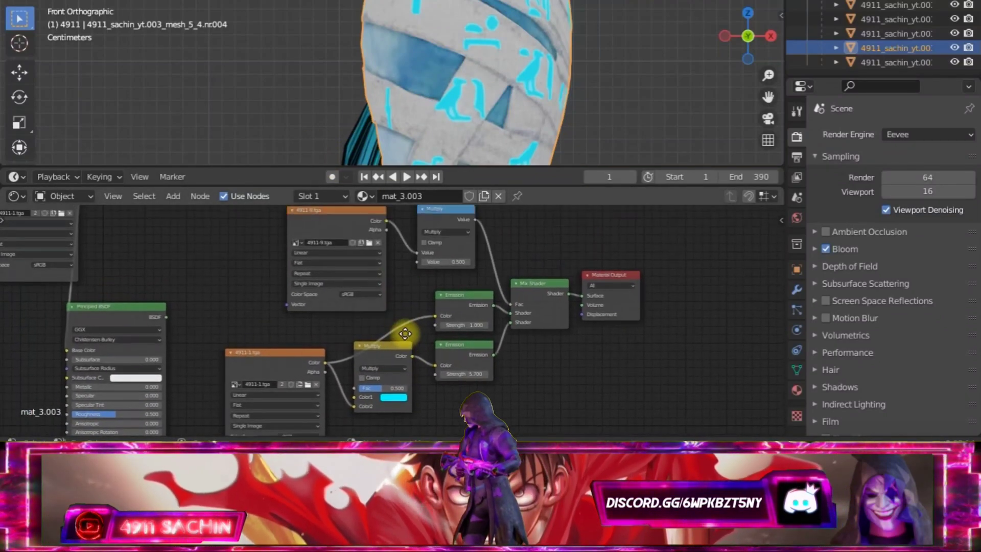
shift+scroll(404, 352, up, 1)
shift+scroll(408, 353, up, 1)
scroll(409, 351, up, 1)
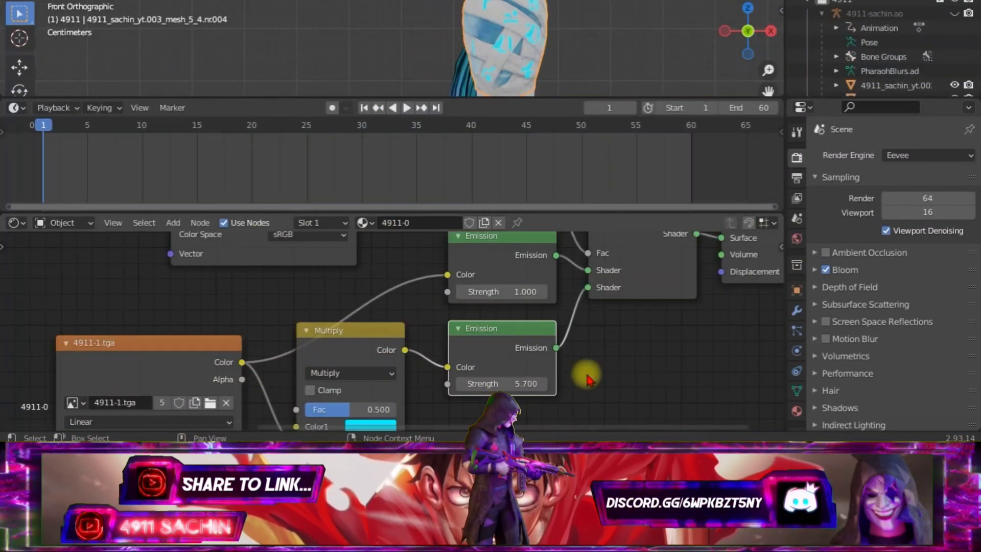
click(525, 384)
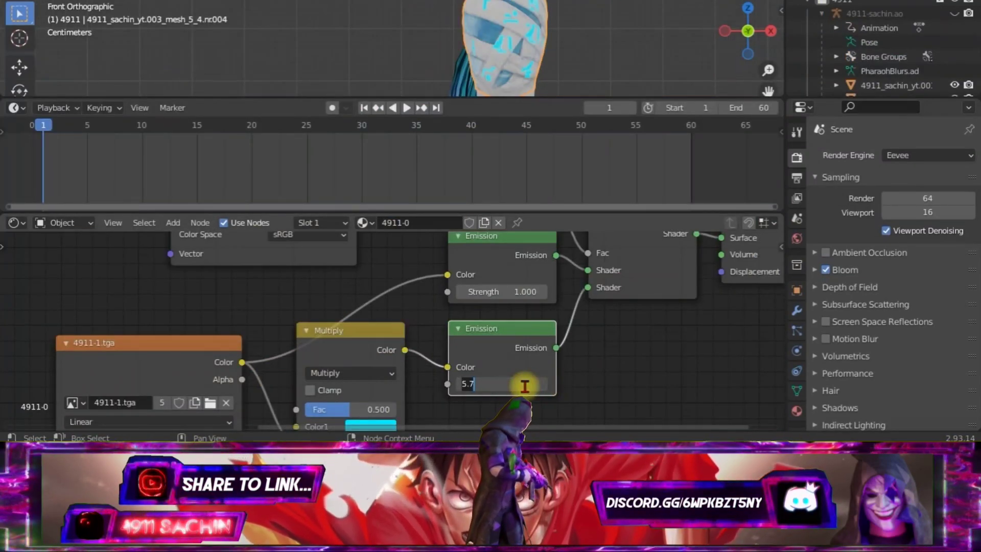
text(1)
key(Return)
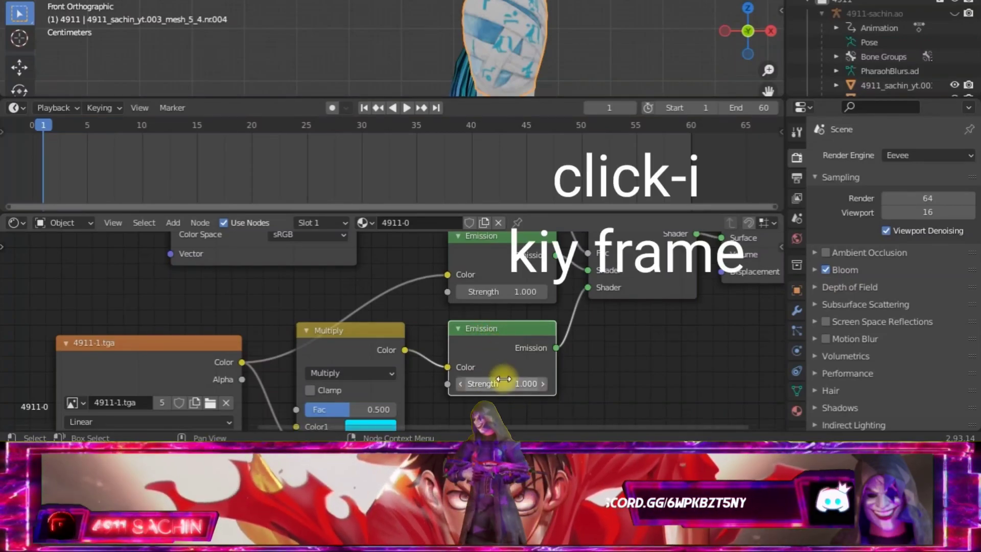
key(i)
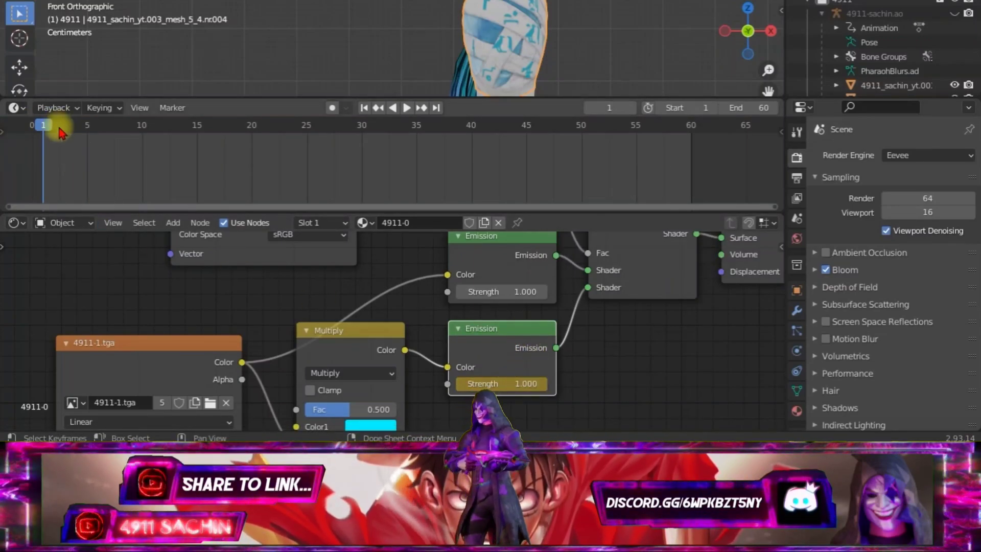
At frame 10, set the lower Emission Strength to 5.7 and keyframe it.
drag(60, 132, 140, 145)
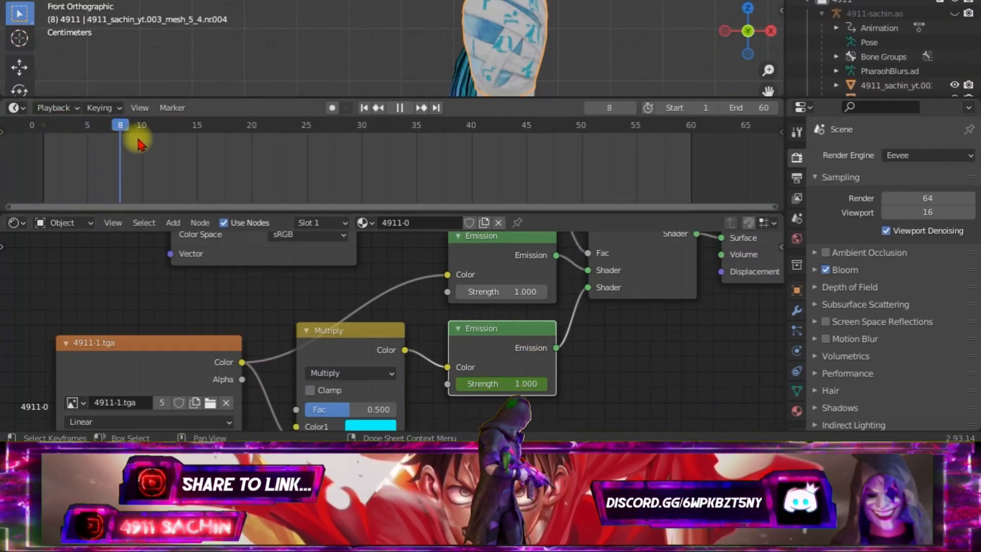
drag(141, 145, 142, 138)
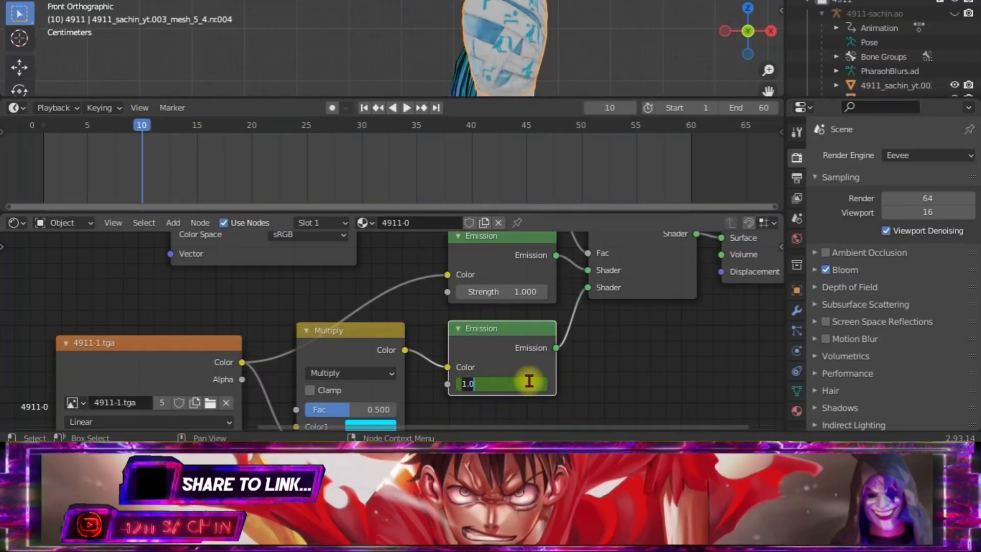
text(.7)
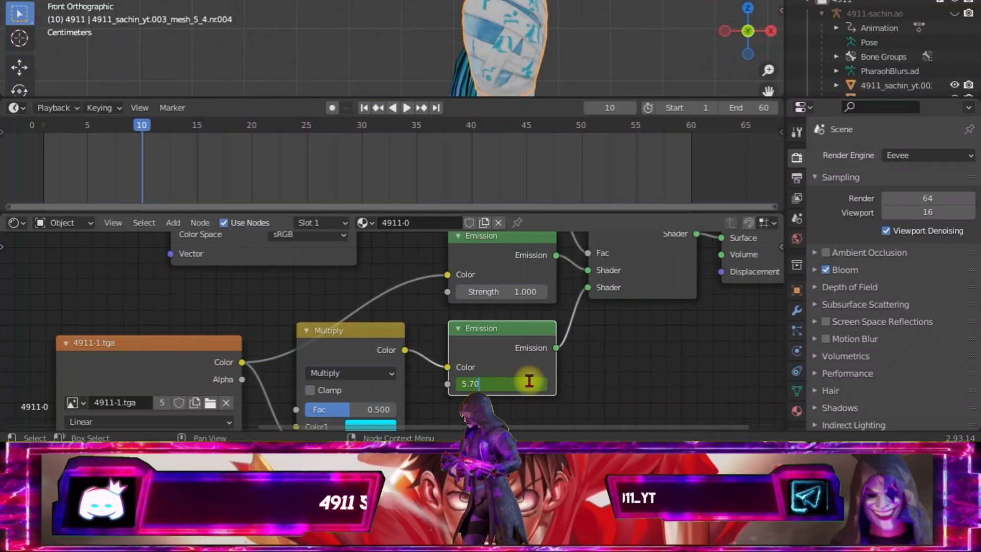
text(0)
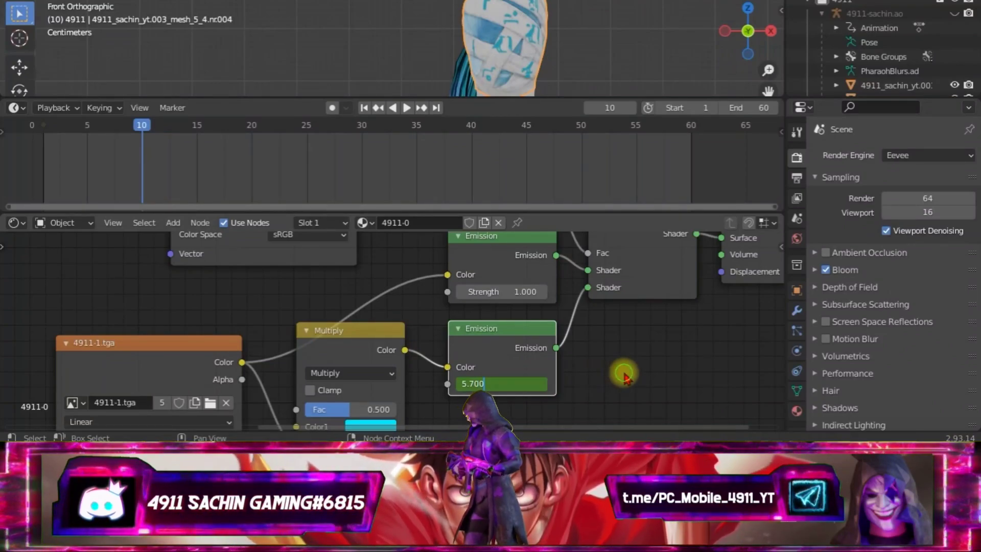
key(Return)
mouse_move(502, 384)
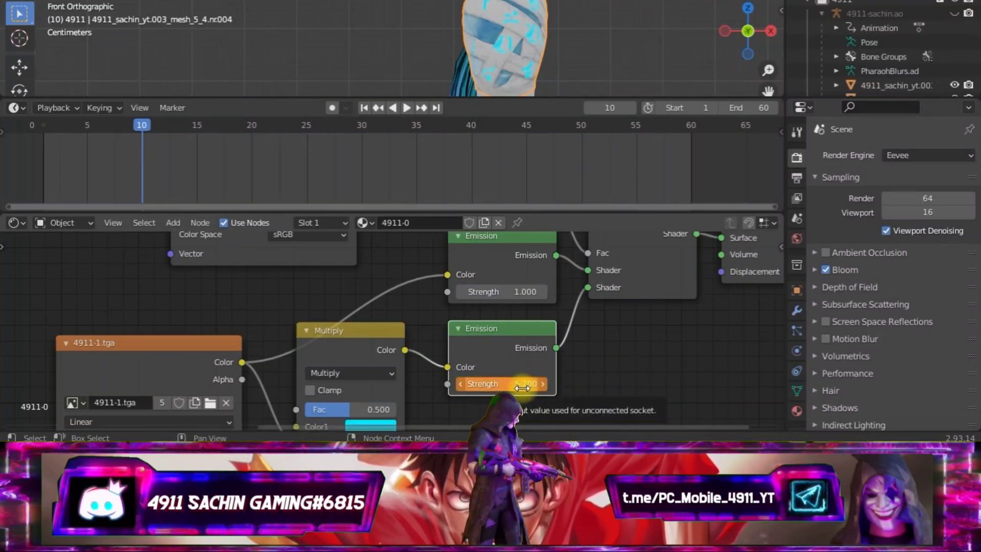
key(i)
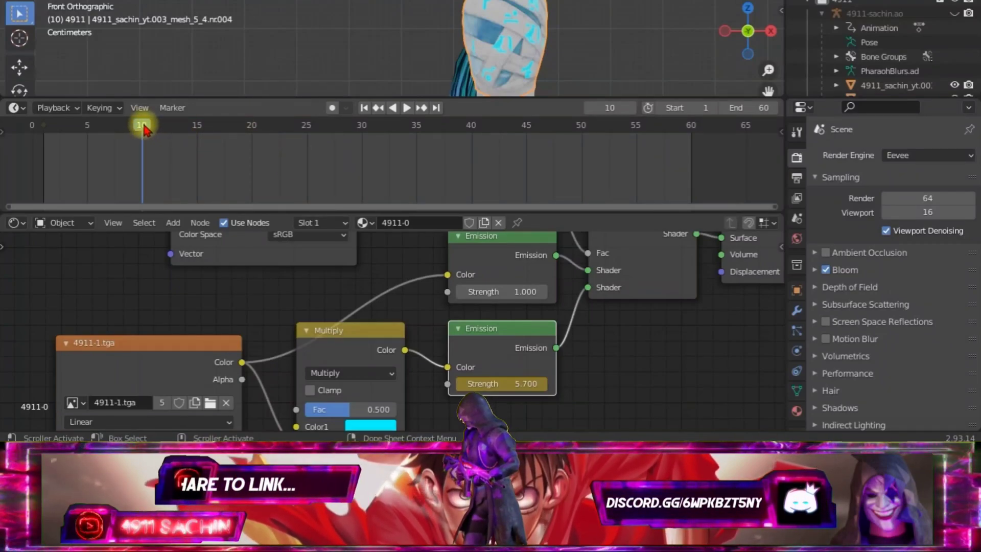
mouse_move(151, 129)
mouse_down()
mouse_move(204, 139)
mouse_move(174, 145)
mouse_up()
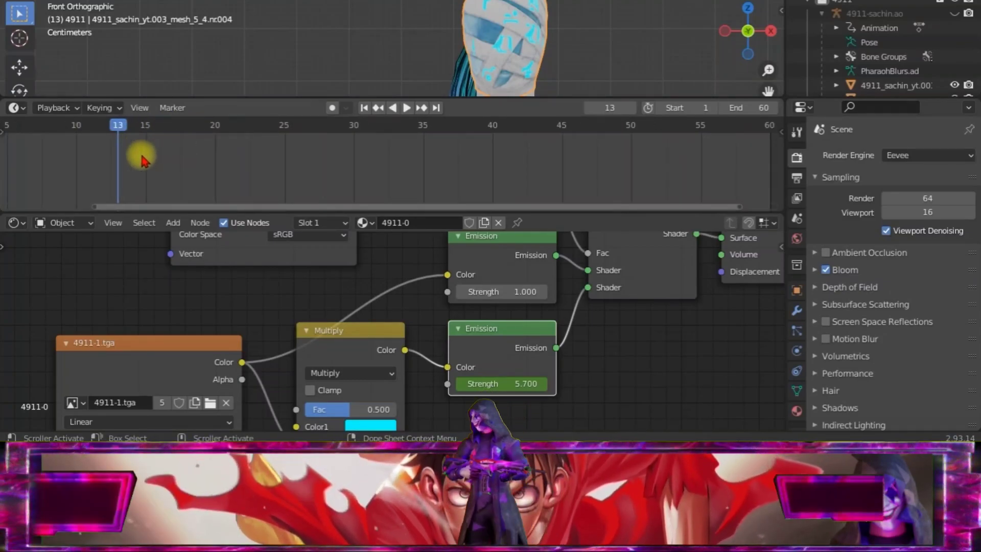
Keyframe the lower Emission Strength at 1.0 on frame 14.
scroll(220, 158, up, 3)
scroll(270, 162, up, 1)
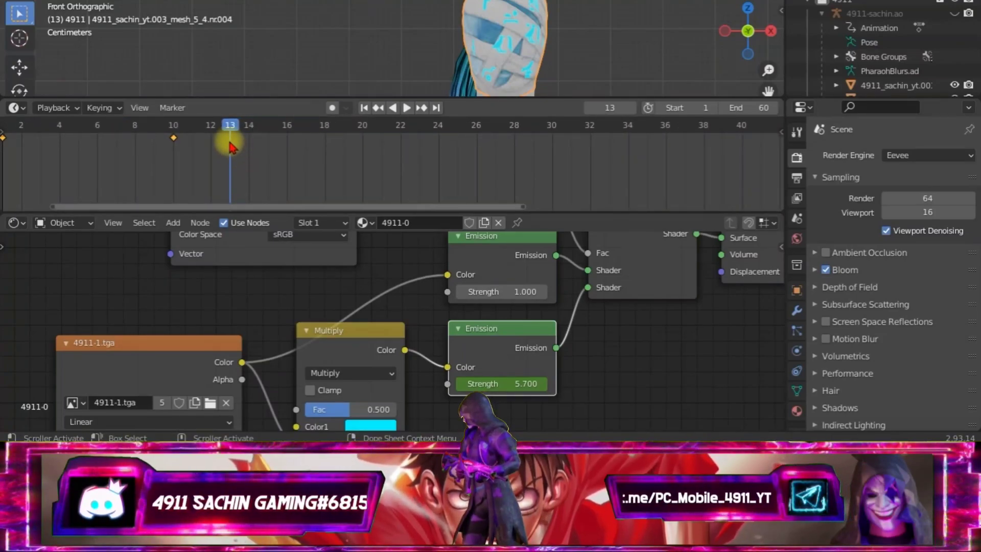
mouse_move(230, 127)
mouse_down()
mouse_move(212, 133)
mouse_move(249, 132)
mouse_up()
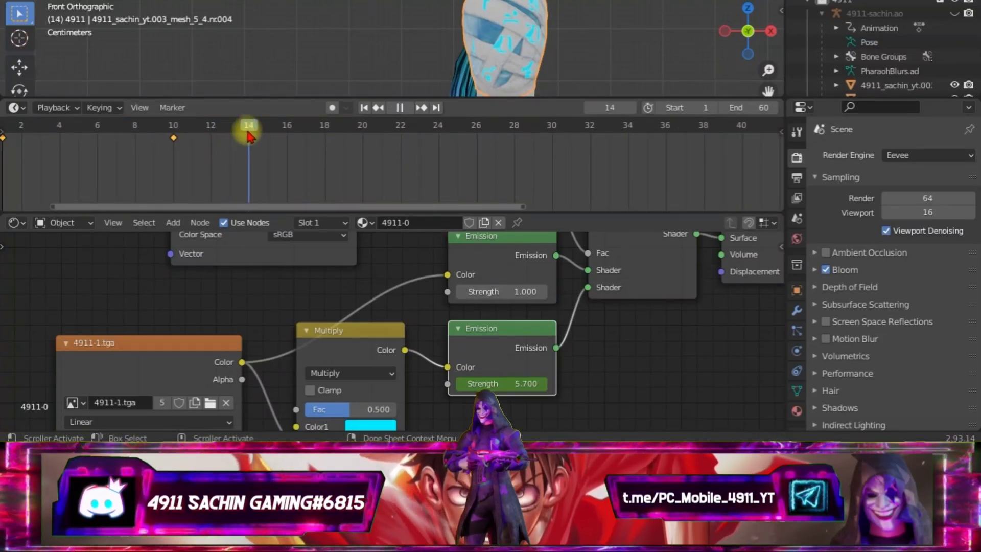
scroll(327, 139, down, 3)
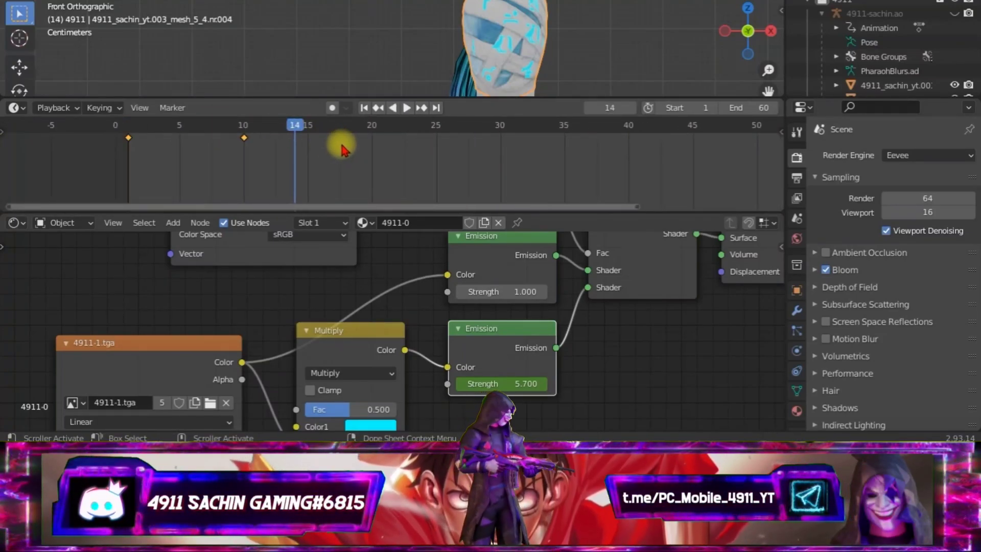
click(511, 384)
text(0)
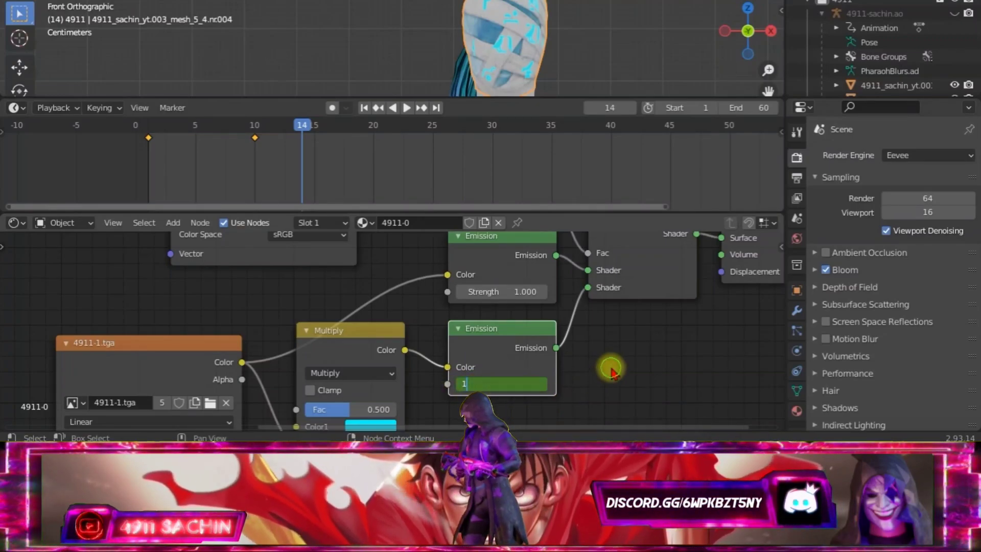
key(Return)
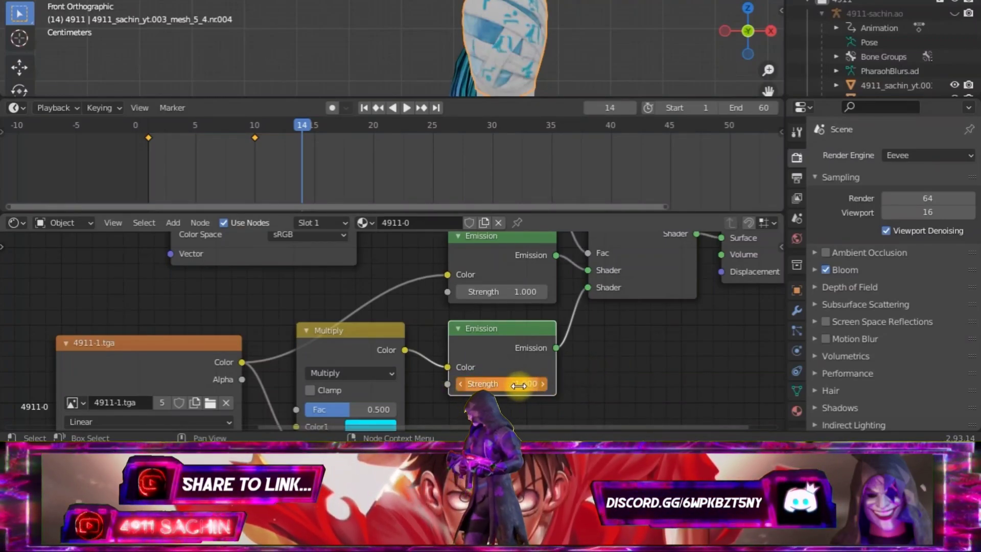
key(i)
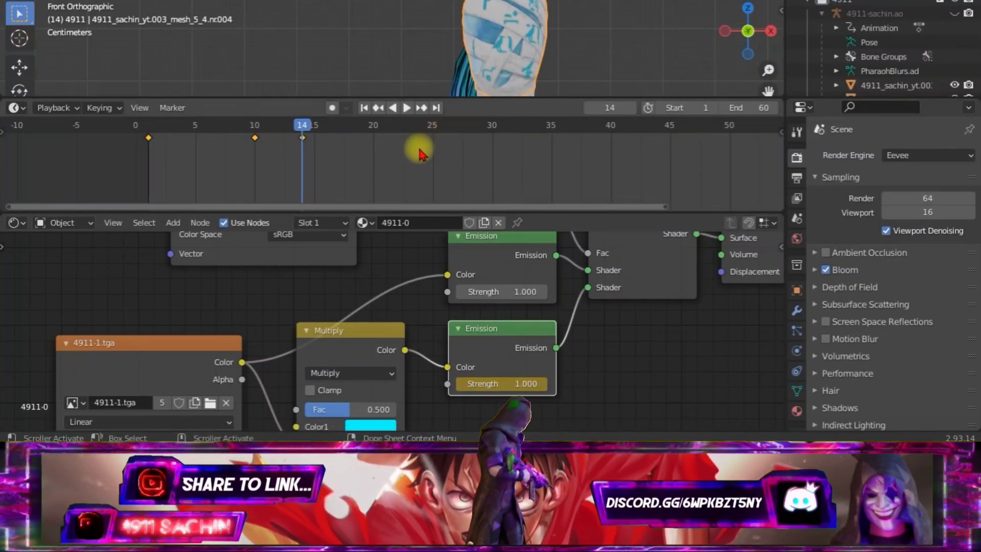
Keyframe the Emission Strength back at 5.7 on frame 30.
scroll(419, 140, down, 1)
scroll(419, 140, down, 1)
scroll(419, 141, down, 1)
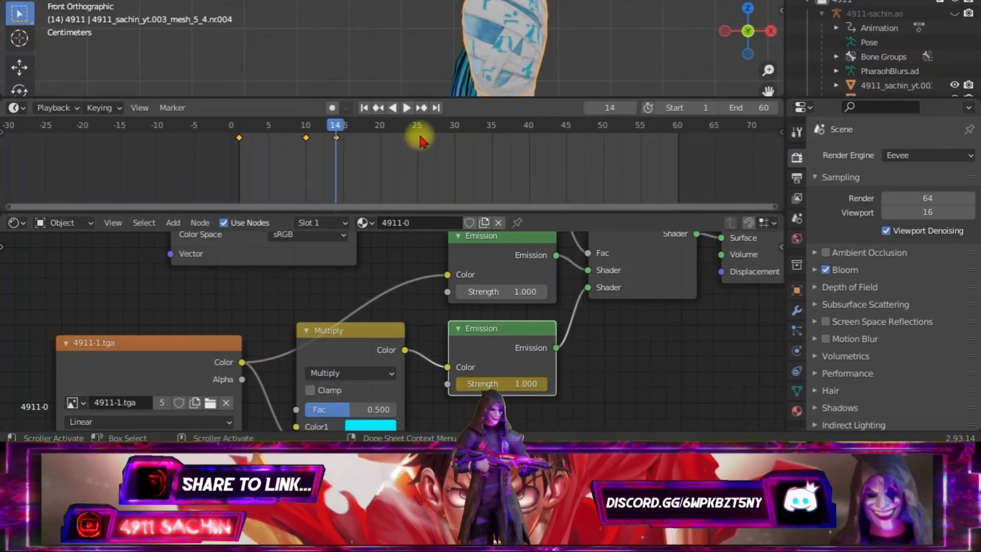
click(455, 128)
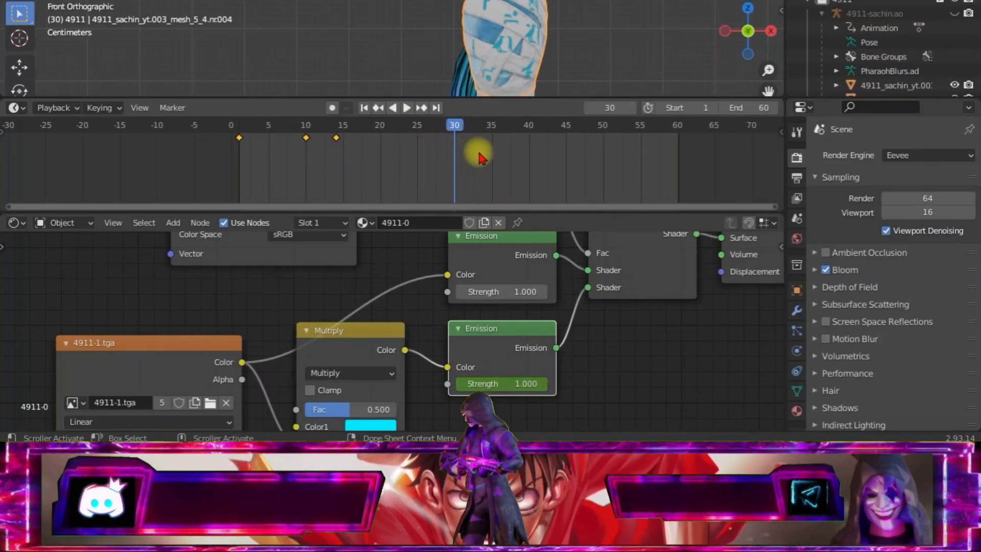
click(519, 385)
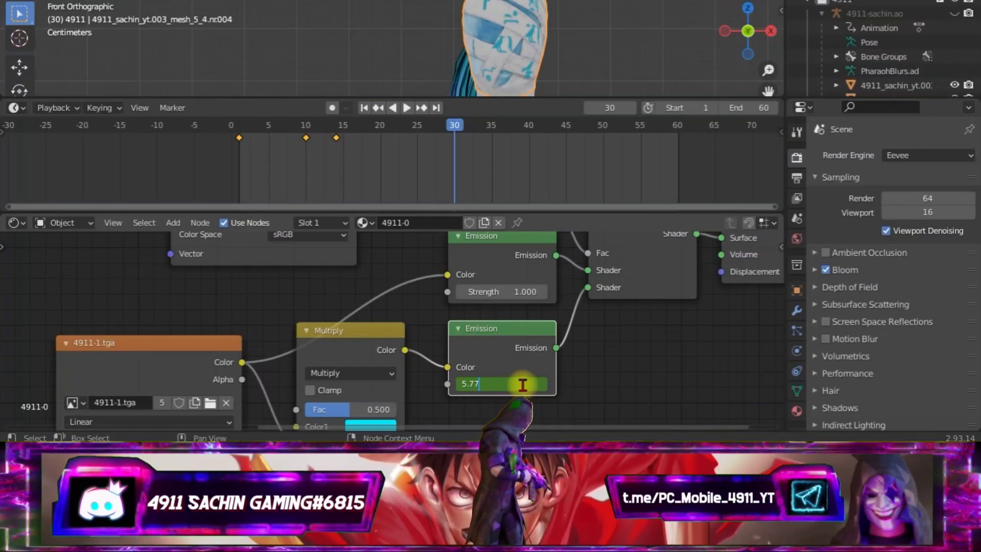
key(Return)
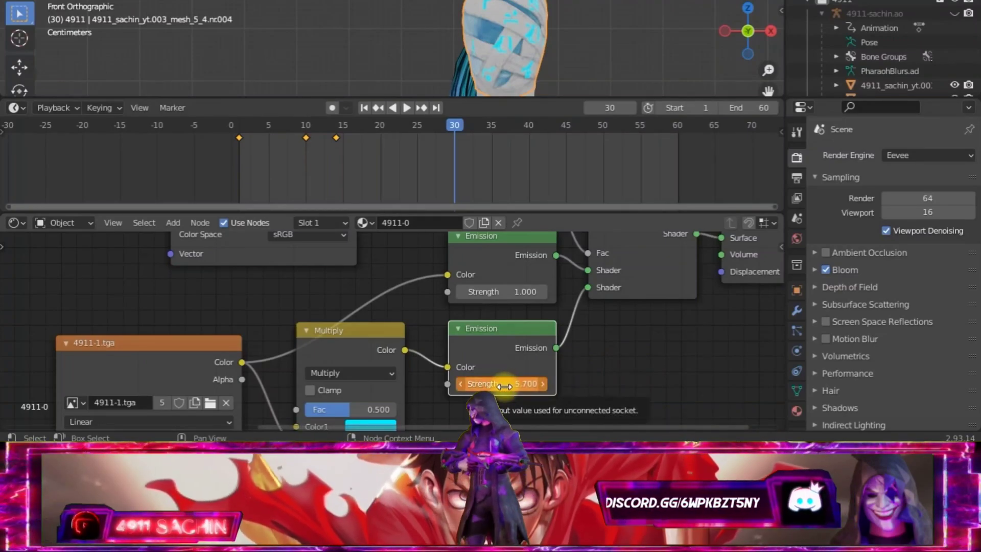
key(i)
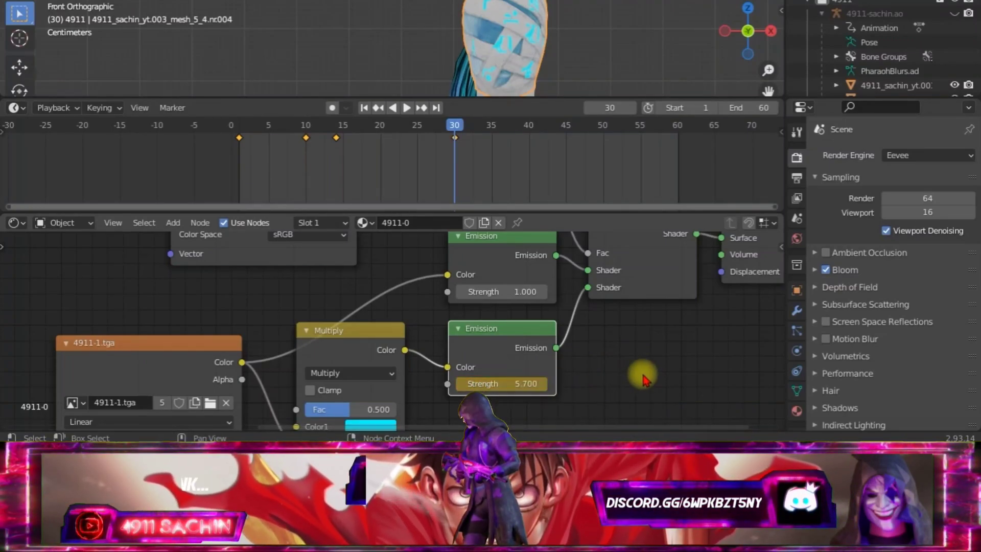
click(645, 379)
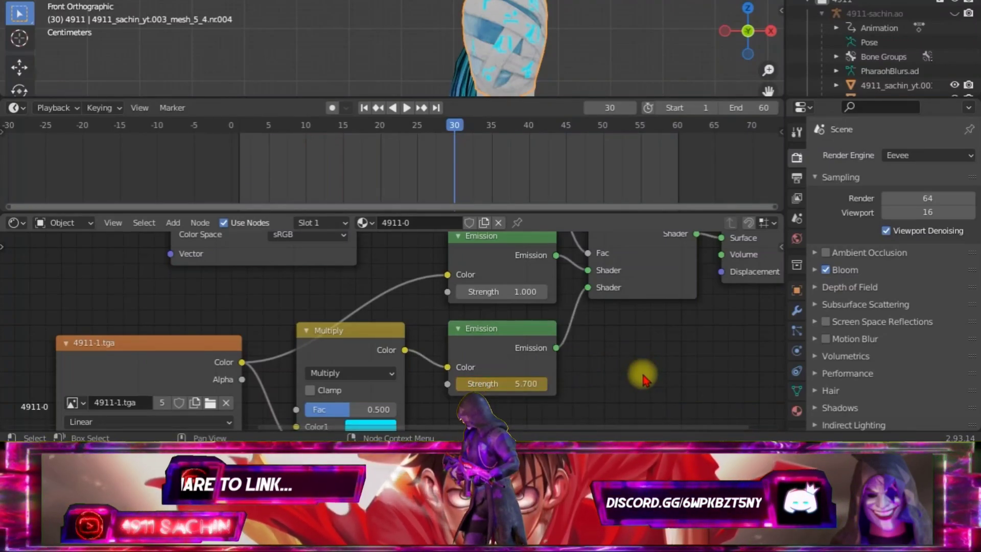
Keyframe the Emission Strength at 1.0 on frame 45.
click(512, 331)
key(space)
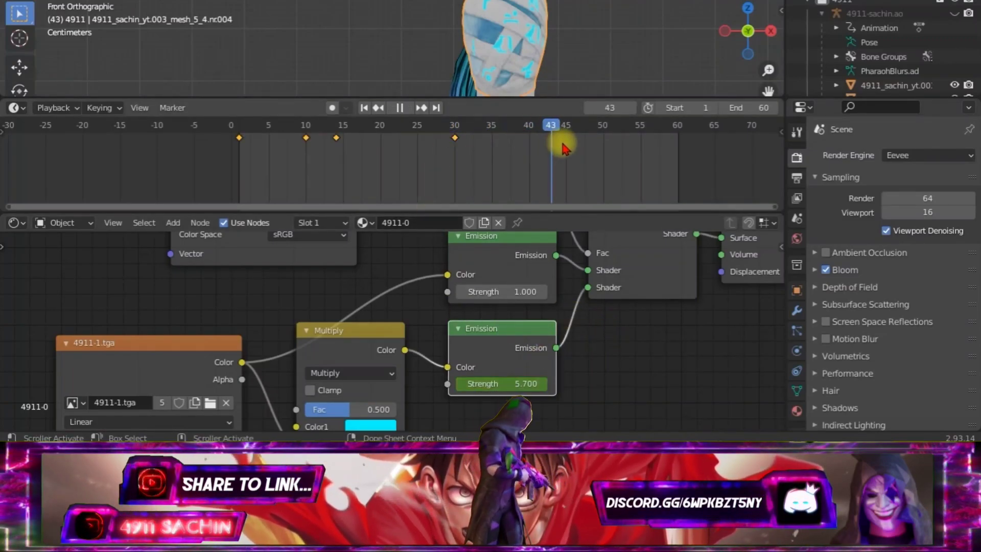
key(space)
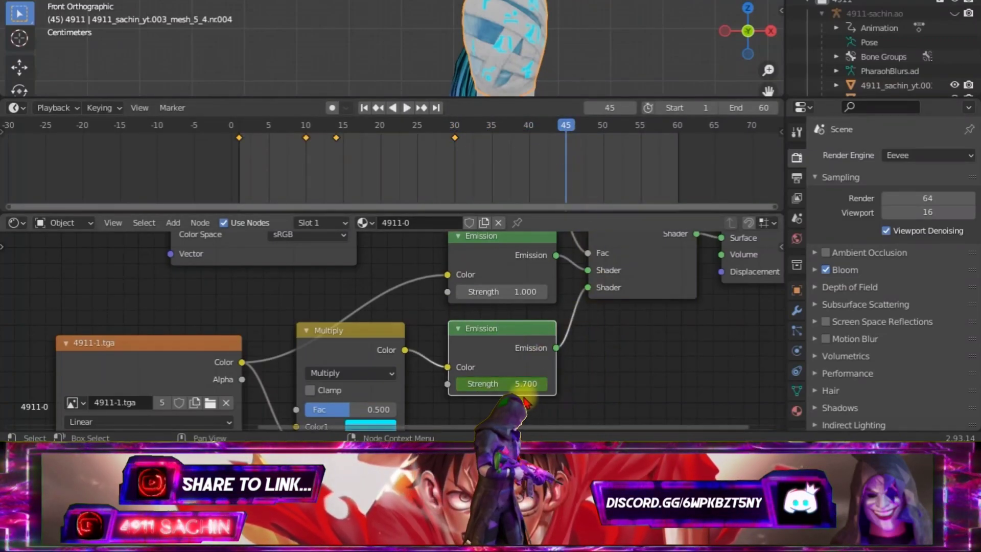
click(517, 383)
key(Return)
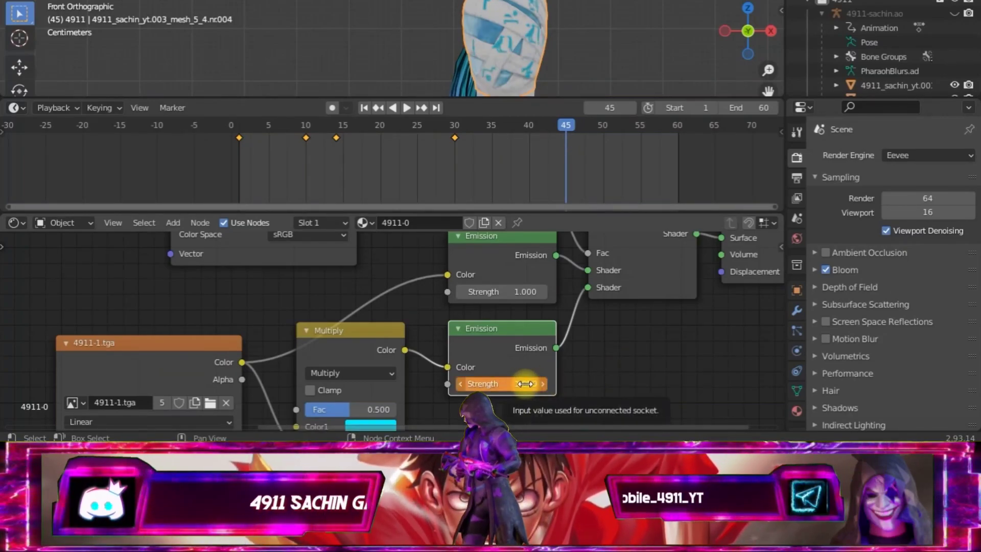
key(i)
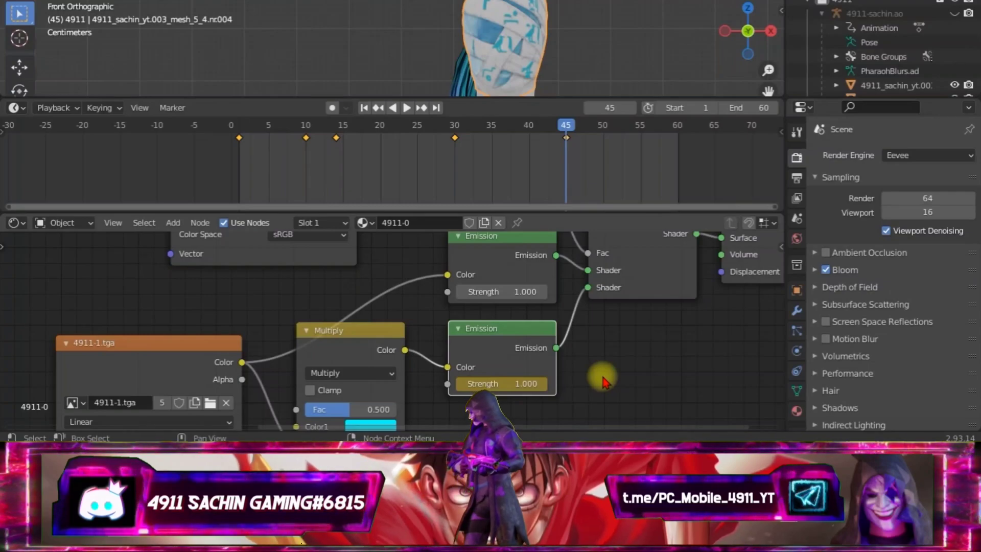
Keyframe Strength 5.70 on frame 60, then scrub back to frame 1.
click(678, 132)
text(5)
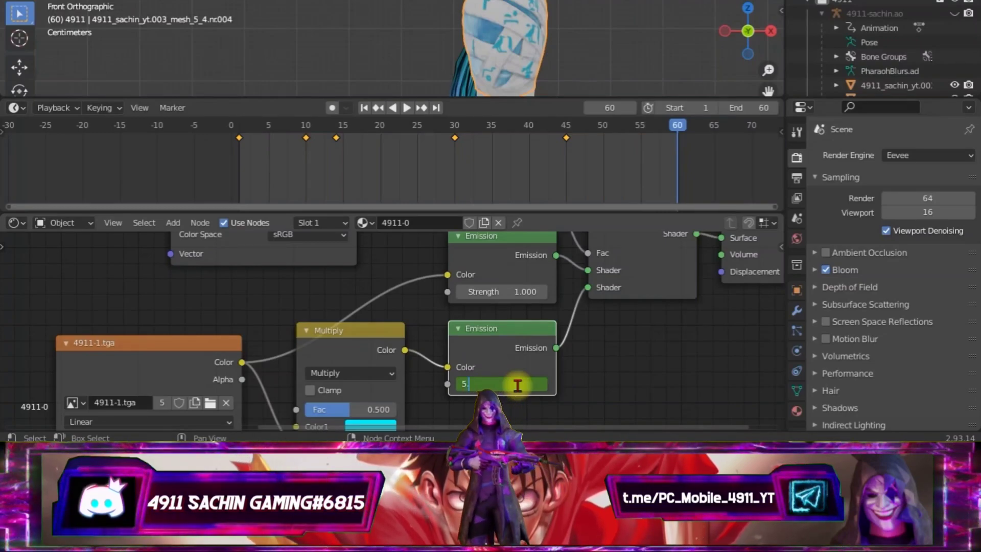
text(70)
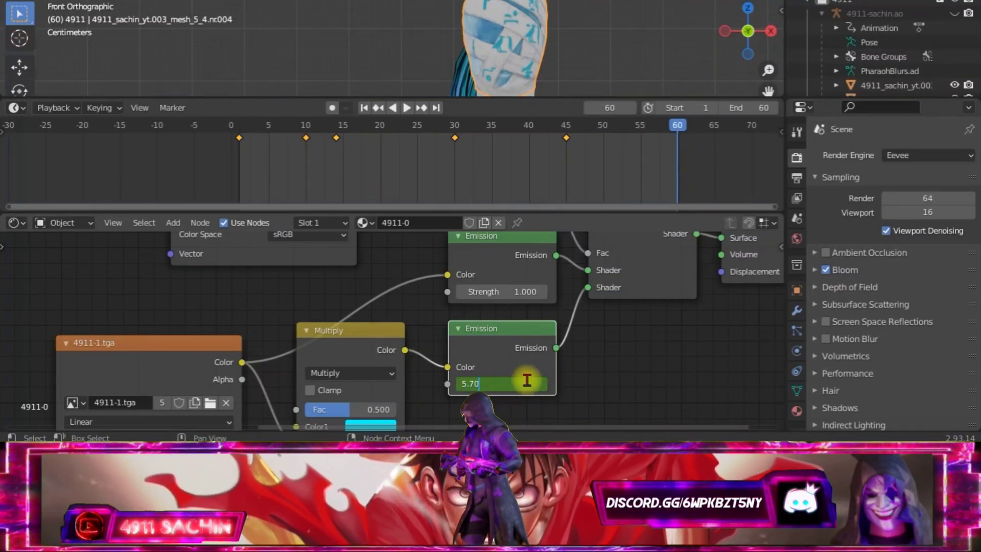
key(Return)
key(i)
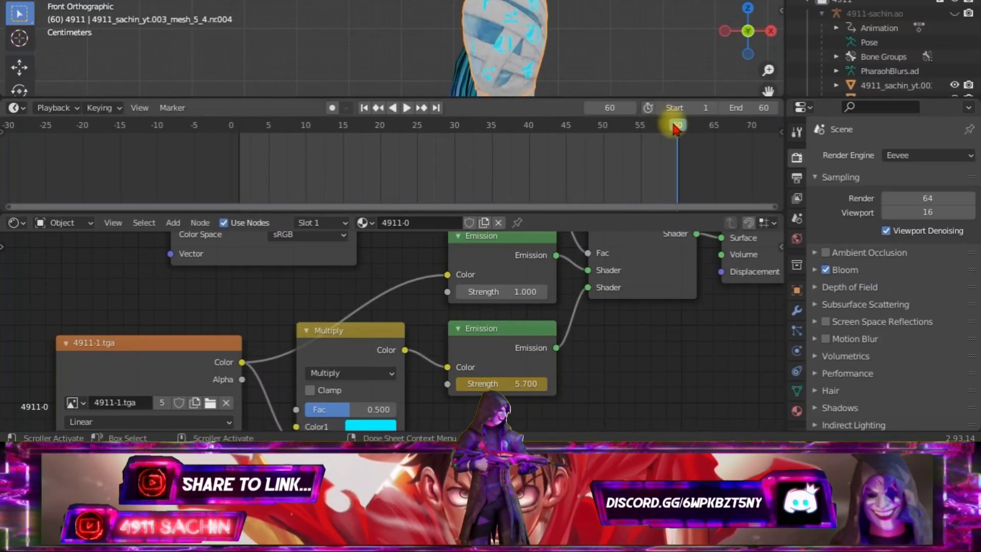
drag(676, 127, 238, 128)
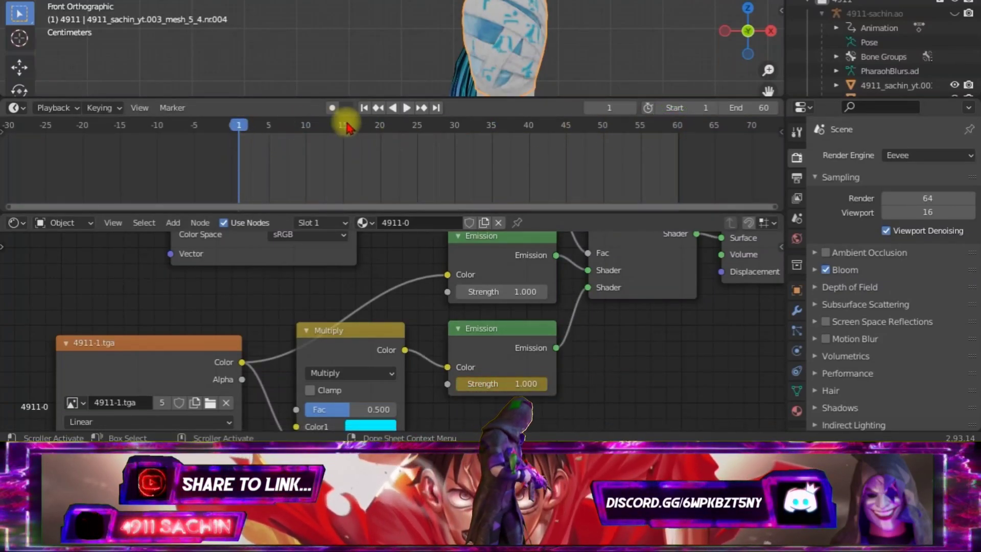
Play the pulsing glow animation and enlarge the timeline and 3D view panels.
click(406, 109)
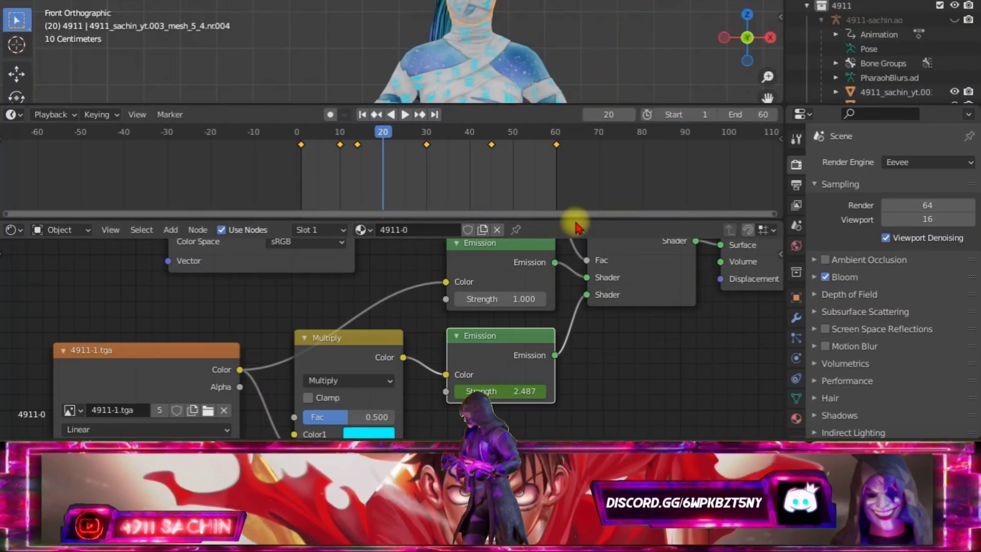
drag(574, 221, 573, 267)
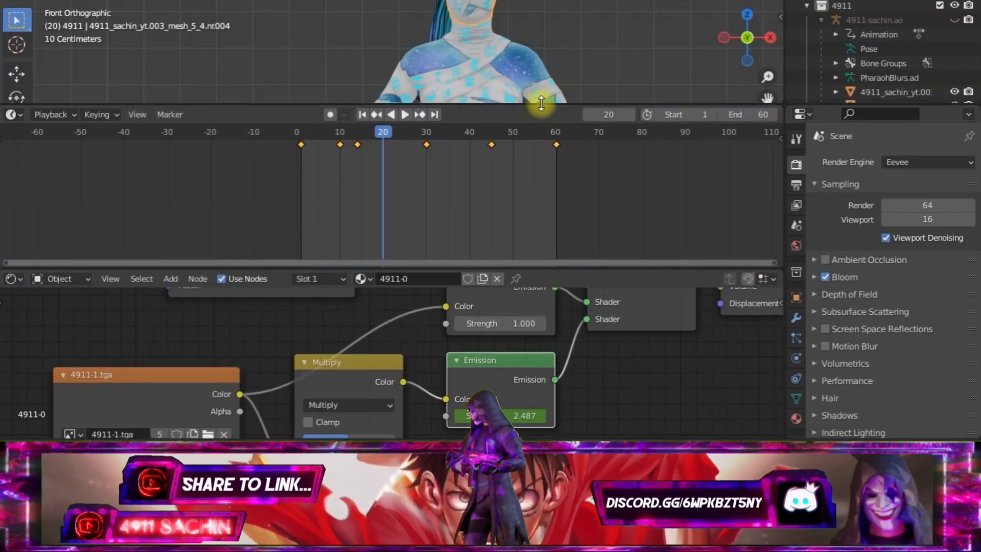
drag(541, 104, 542, 180)
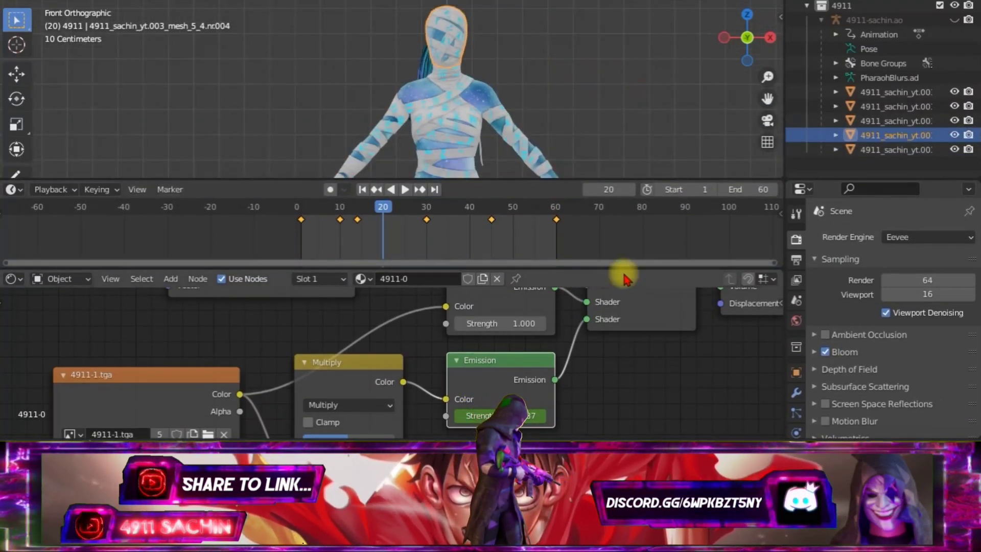
Delete the glow keyframes at frames 30, 45 and 60, hide the hair strand, select the body.
right_click(347, 222)
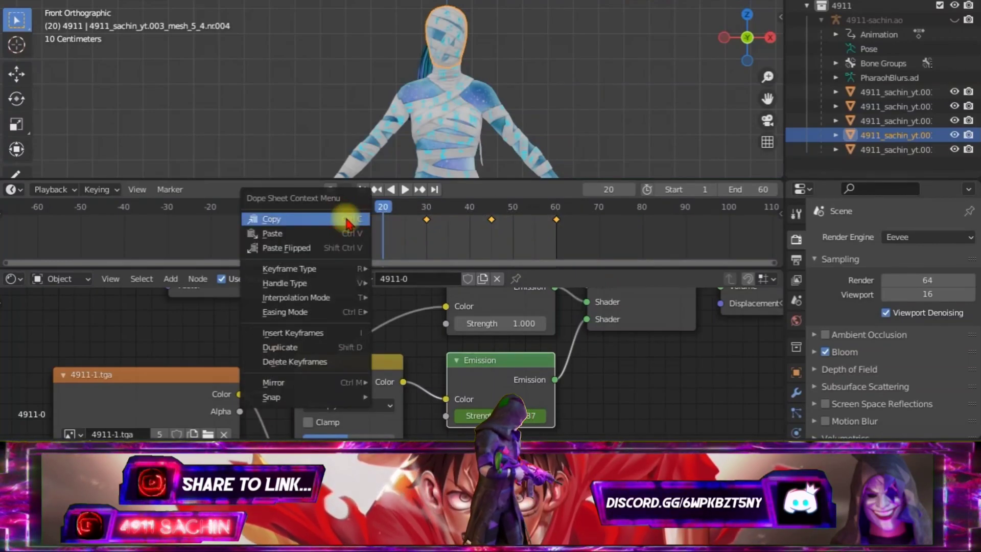
click(332, 361)
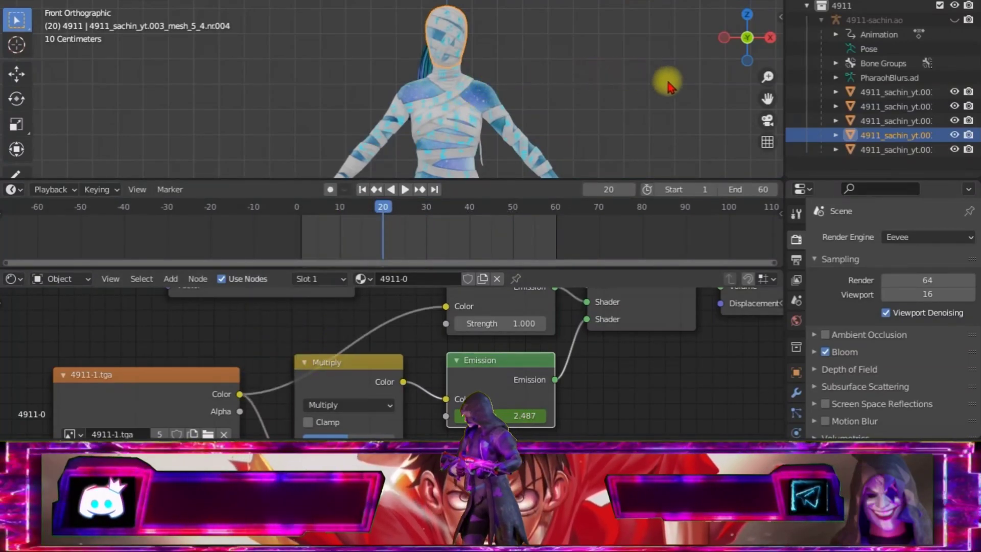
click(852, 151)
click(954, 149)
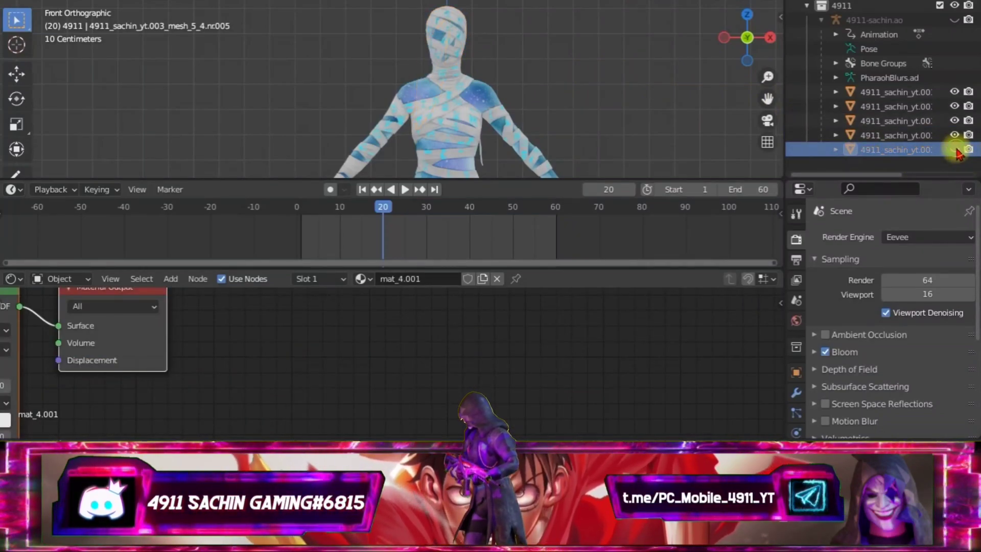
click(447, 134)
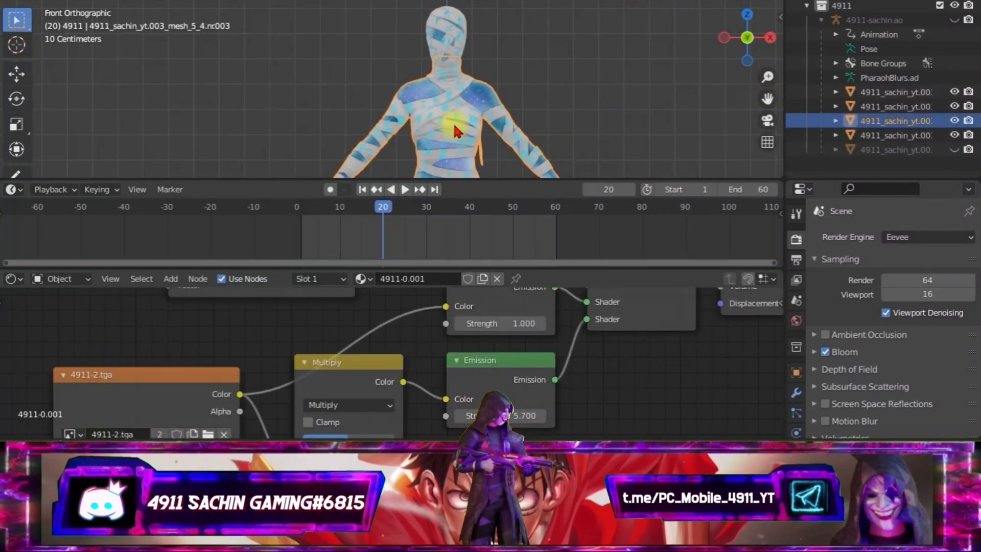
Rewind to frame 1 and resize panels to show the body material's Emission Strength.
click(505, 361)
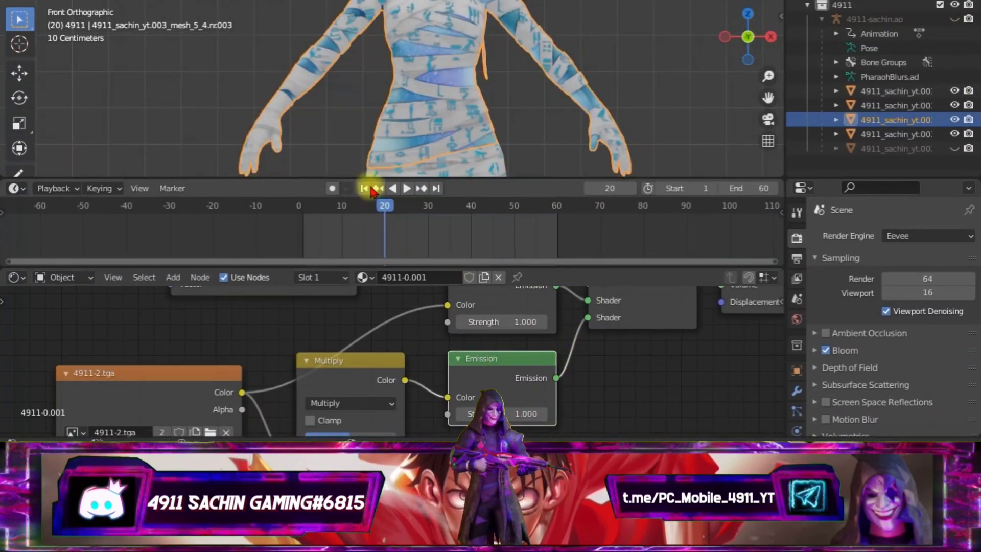
click(364, 188)
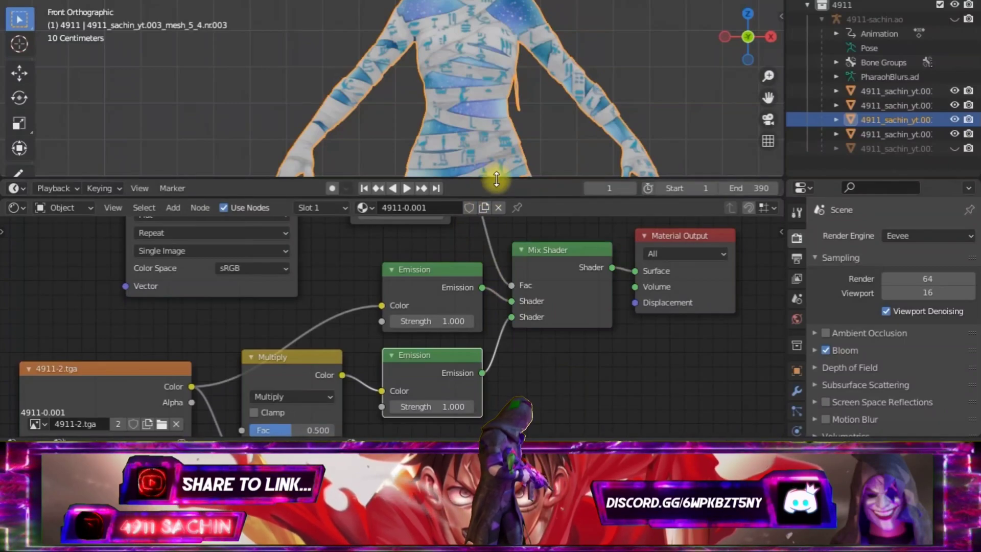
drag(496, 178, 499, 133)
drag(503, 99, 503, 87)
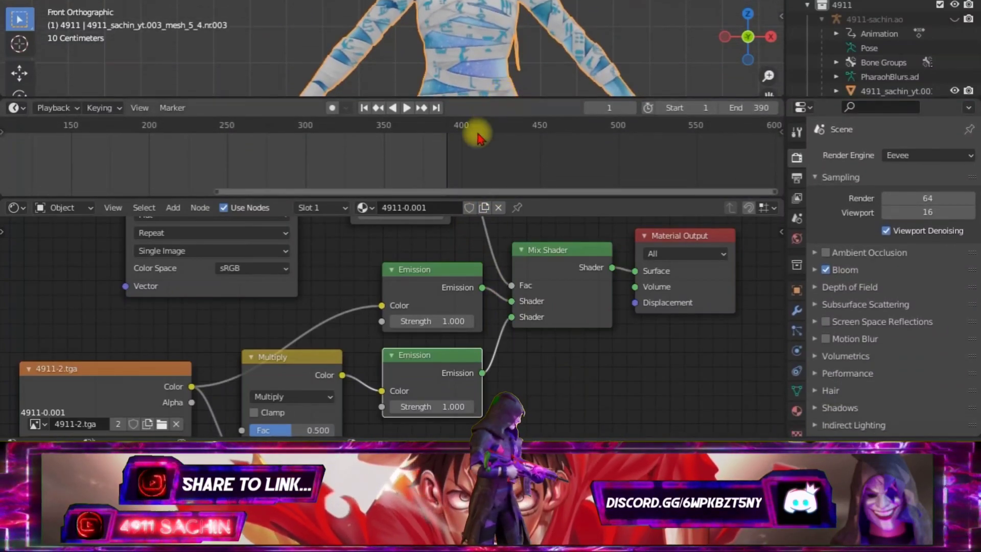
mouse_move(376, 164)
ctrl+middle_down()
mouse_move(299, 144)
mouse_move(521, 156)
mouse_move(569, 148)
mouse_move(451, 162)
ctrl+middle_up()
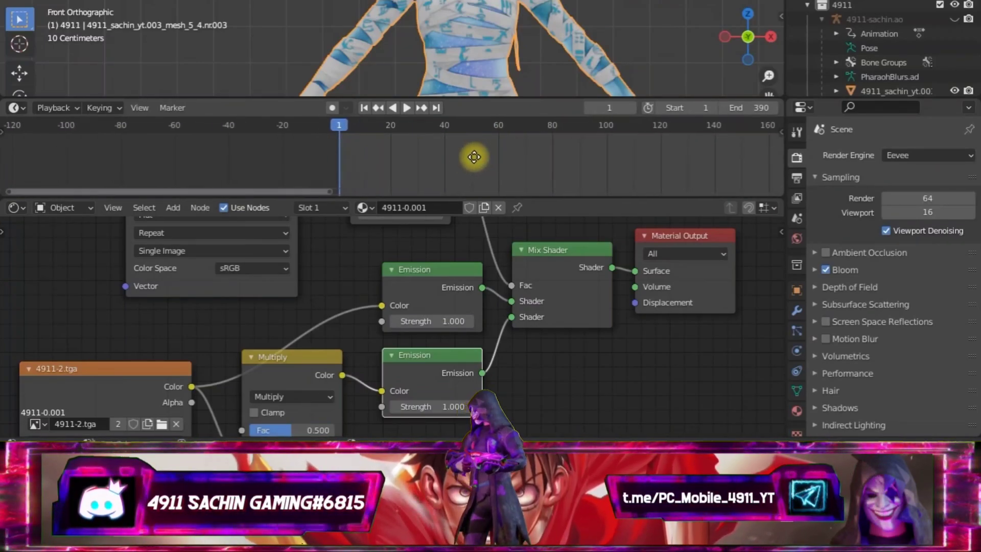
scroll(455, 168, up, 2)
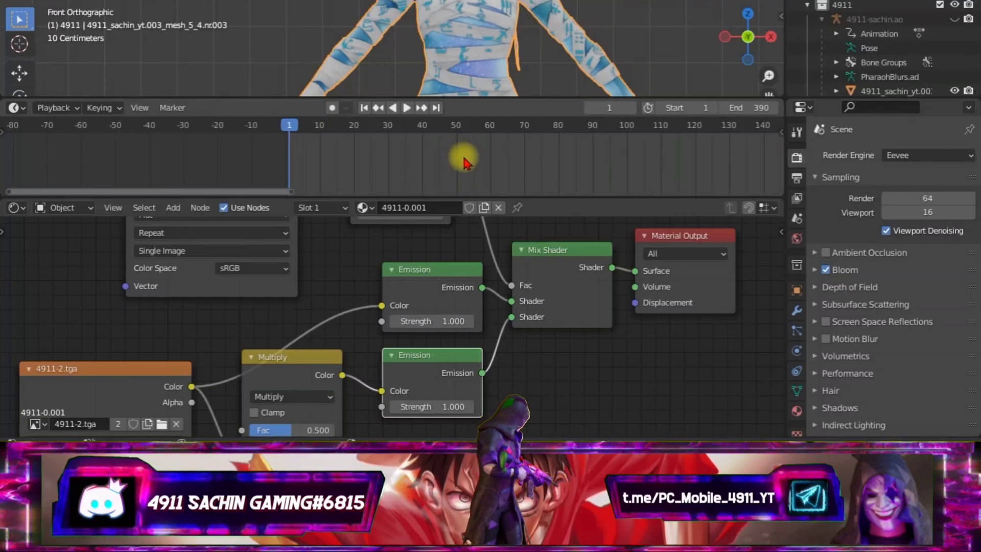
drag(493, 97, 493, 128)
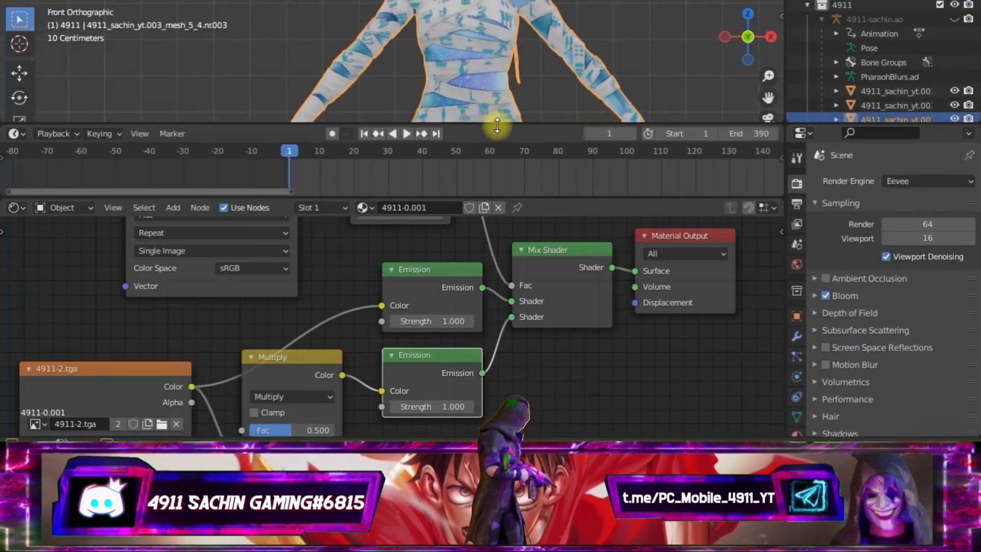
scroll(546, 423, up, 1)
Keyframe Emission Strength at 1.0 on frame 1 and 5.7 on frame 10.
scroll(547, 423, up, 1)
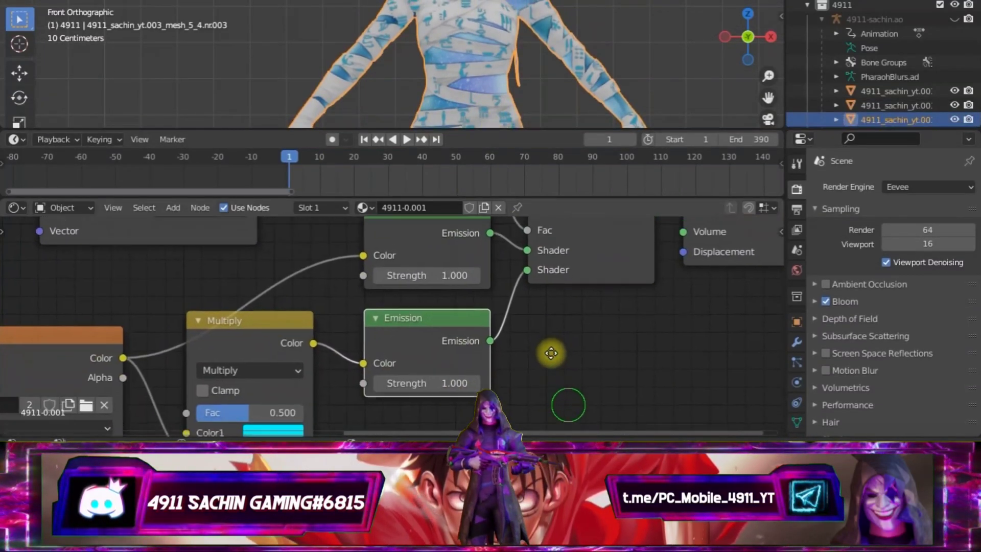
scroll(551, 351, up, 1)
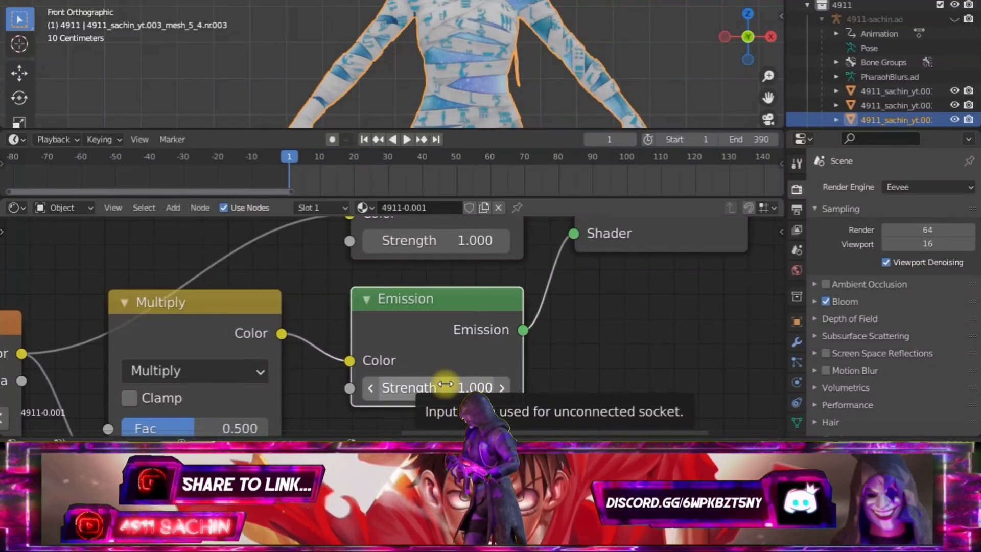
key(i)
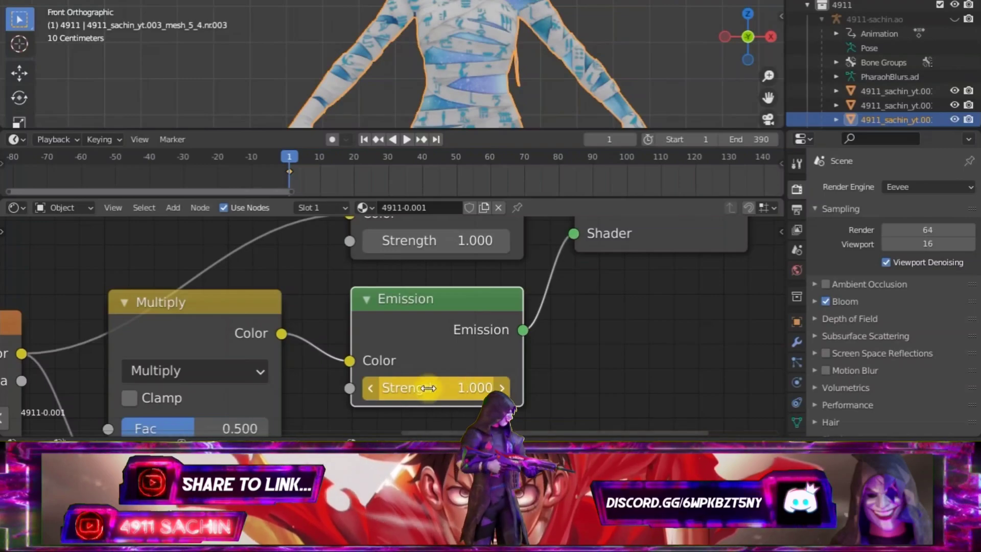
click(319, 157)
click(454, 387)
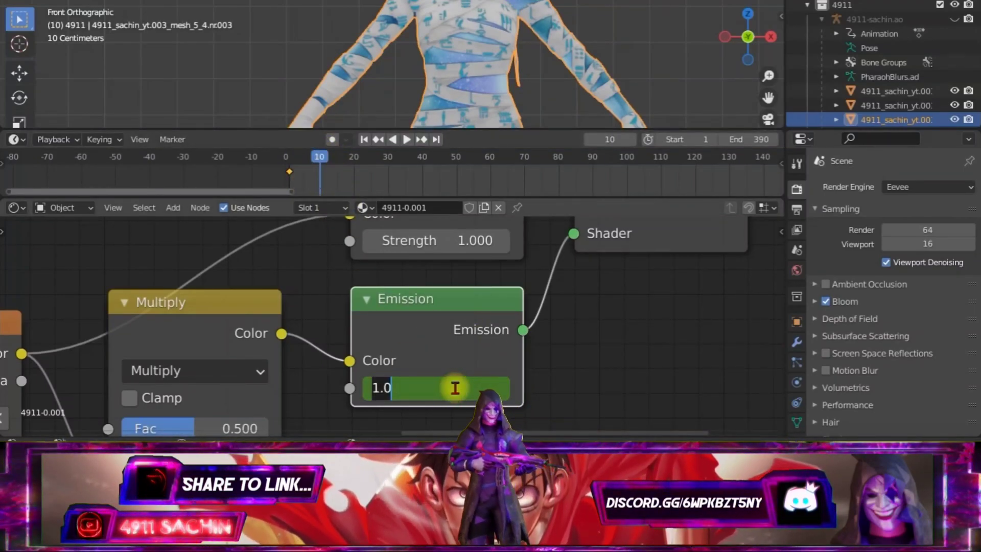
text(5.7)
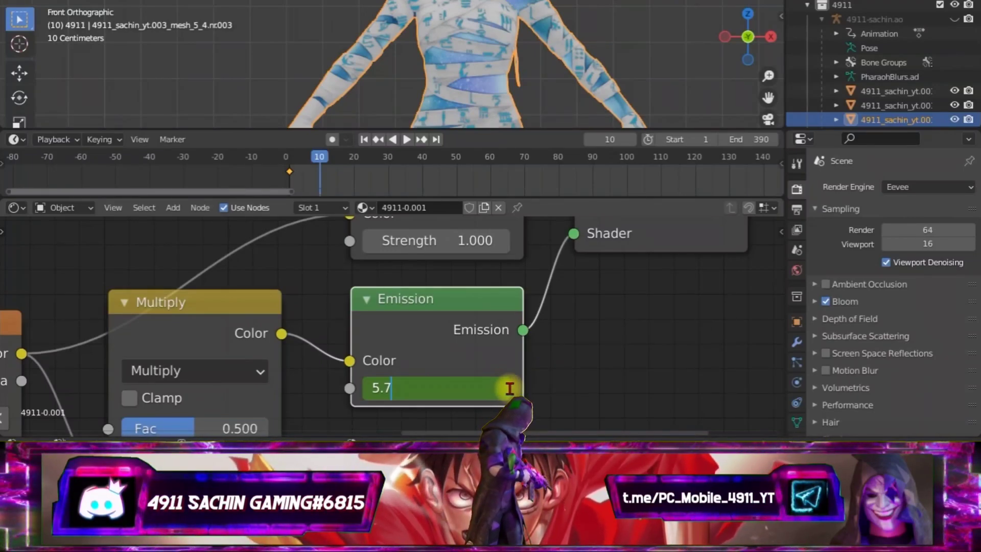
key(Return)
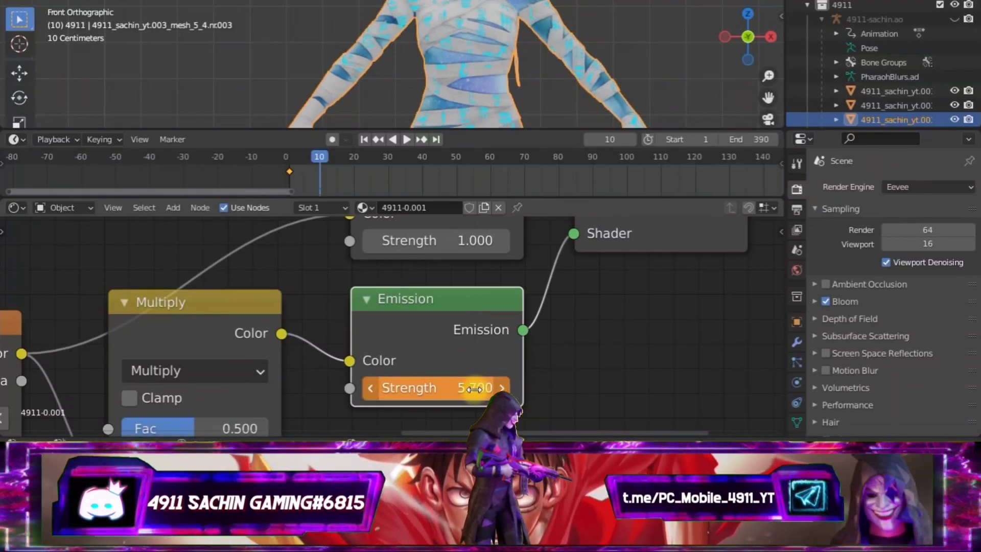
key(i)
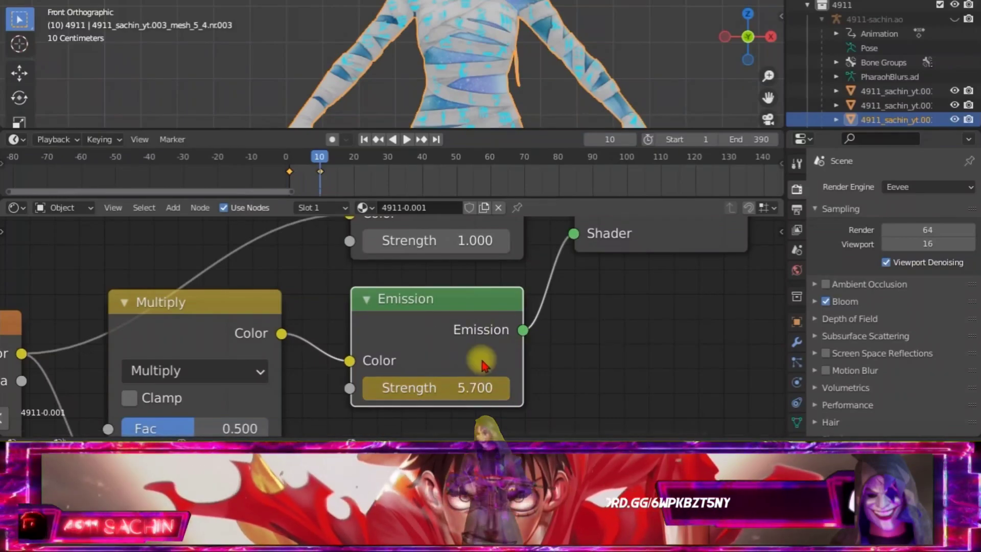
Keyframe Strength back at 1.0 on frame 30 and play the pulse preview.
click(390, 159)
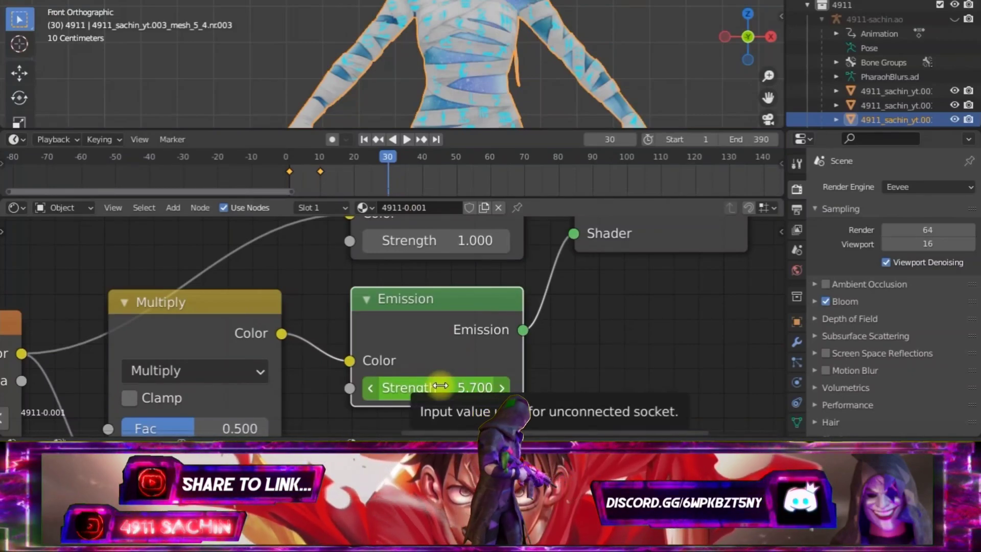
click(440, 386)
text(1)
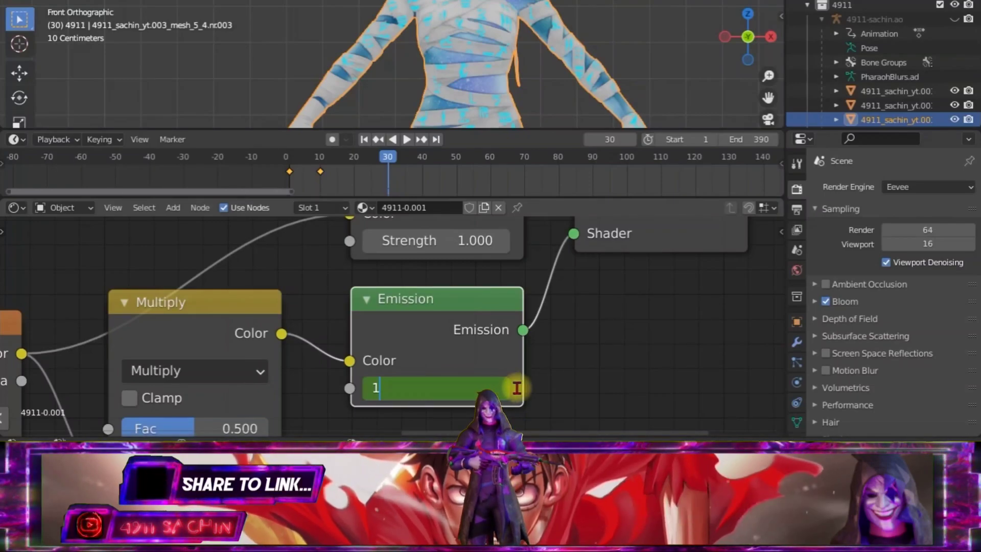
key(Return)
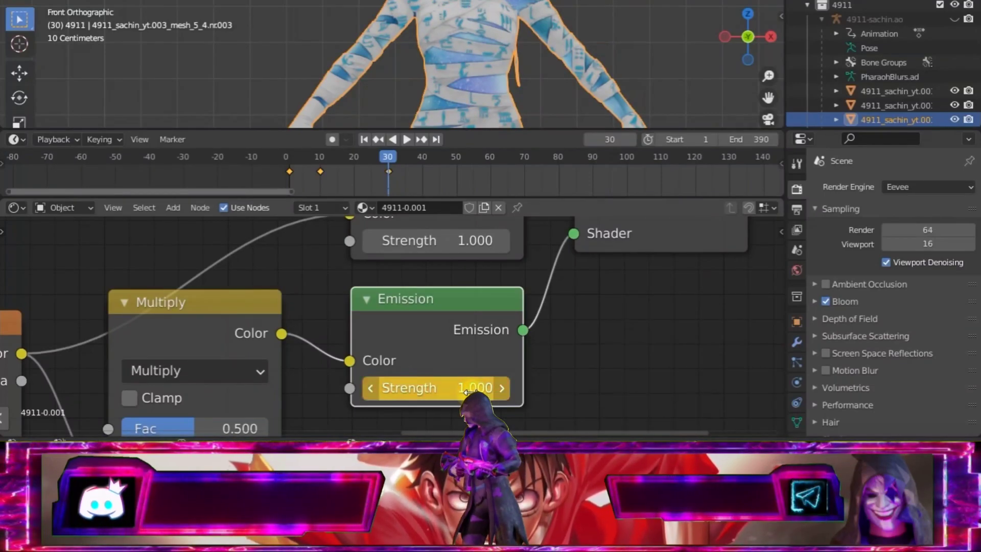
key(i)
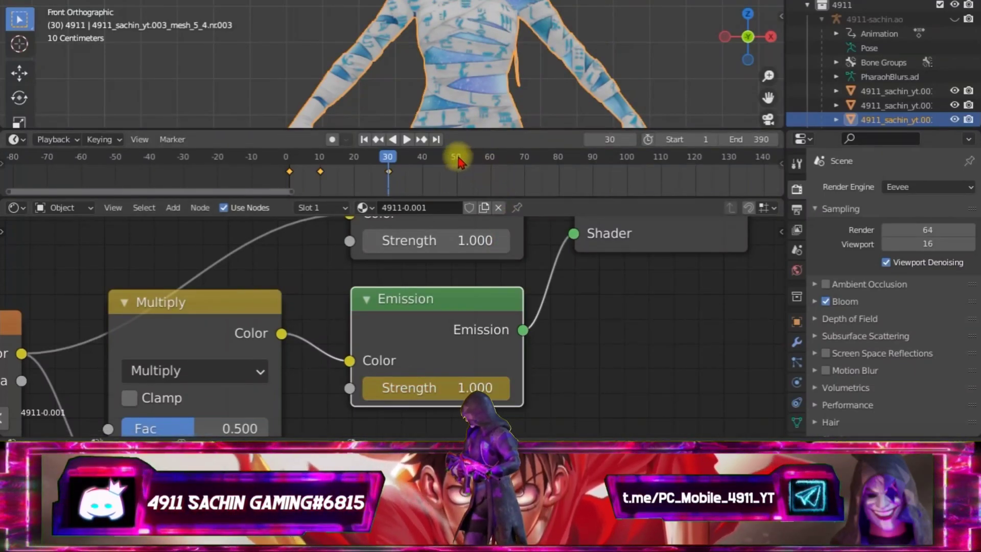
click(461, 161)
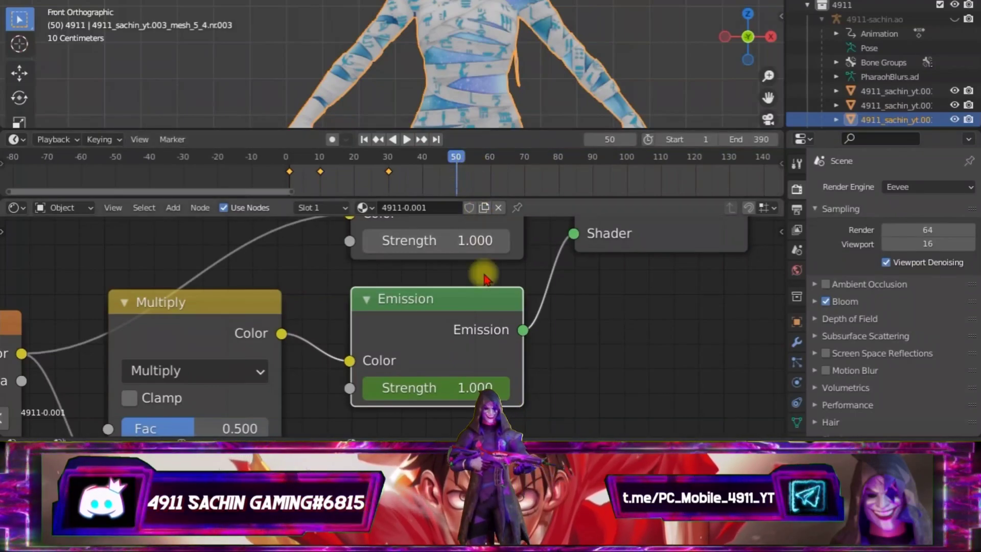
key(space)
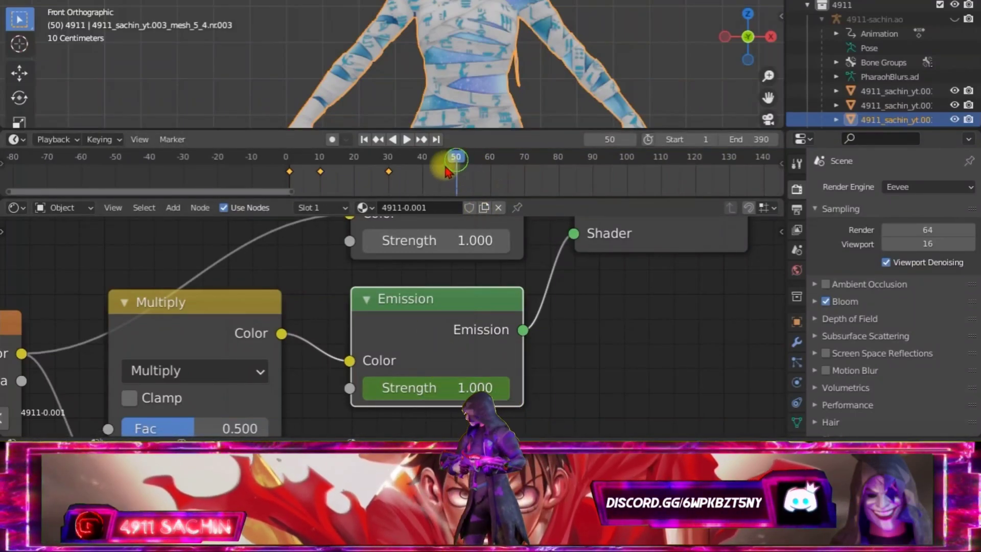
click(302, 193)
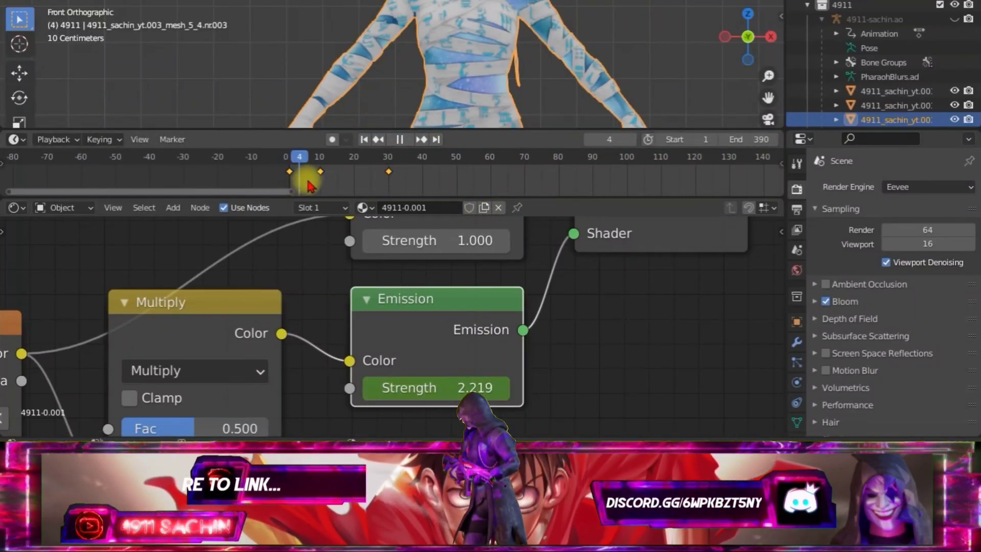
Keyframe Strength 5.7 on frame 50 and 1.0 on frame 70.
mouse_move(309, 186)
mouse_down()
mouse_move(404, 193)
mouse_move(281, 184)
mouse_move(414, 190)
mouse_up()
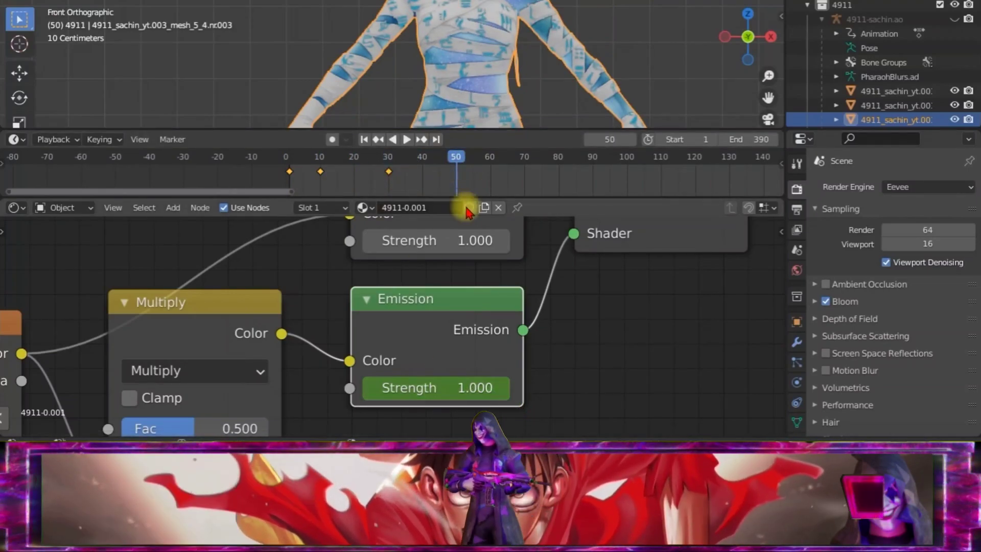
click(461, 175)
key(Escape)
click(433, 388)
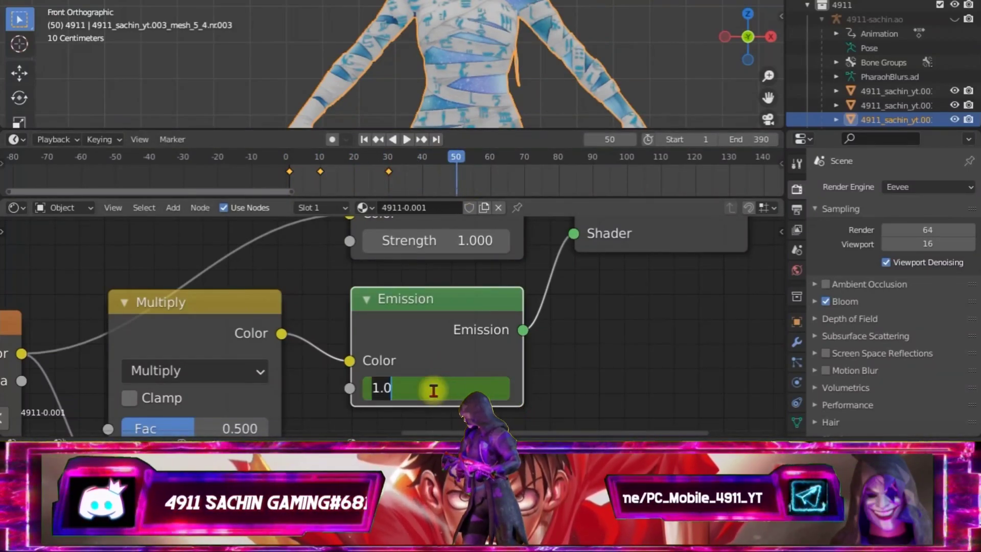
text(5.7)
key(Return)
key(i)
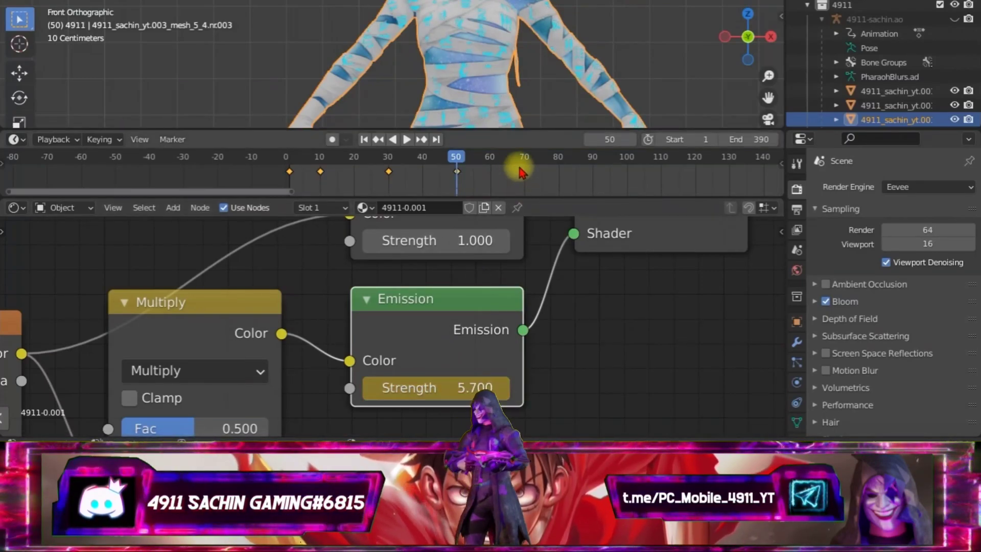
click(526, 159)
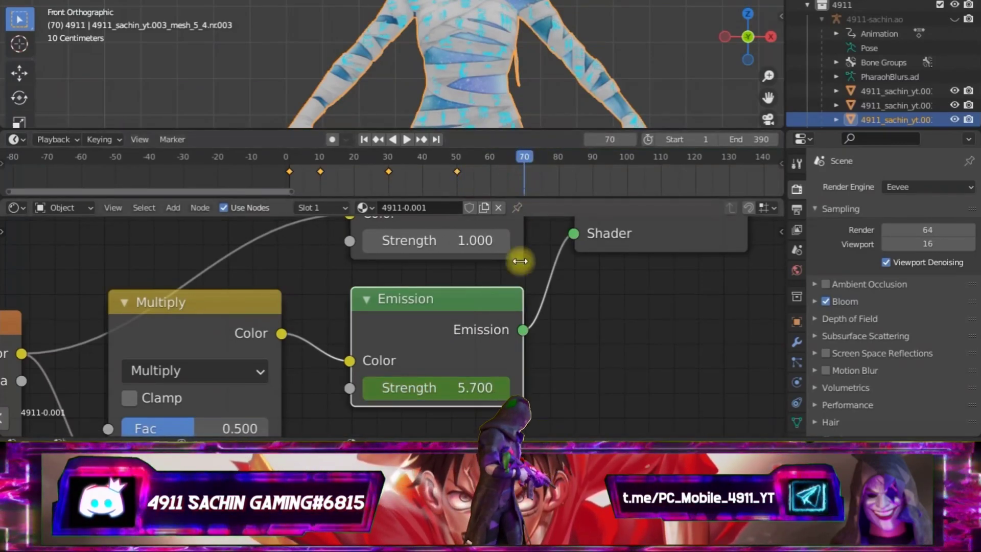
click(454, 387)
text(1.000)
key(Return)
key(i)
Keyframe Strength 5.7 on frame 90 and 1.0 on frame 110, then replay from the start.
click(592, 157)
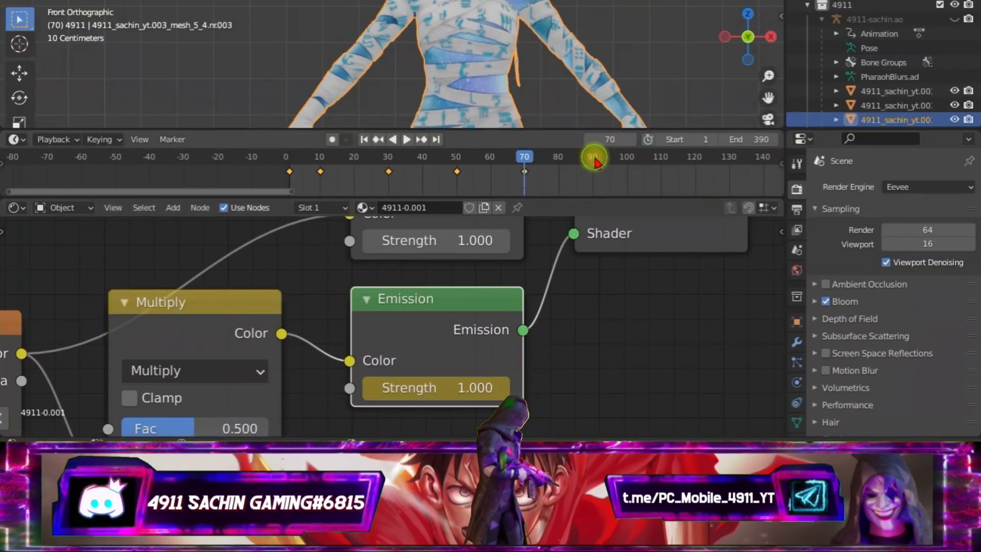
click(457, 388)
text(7)
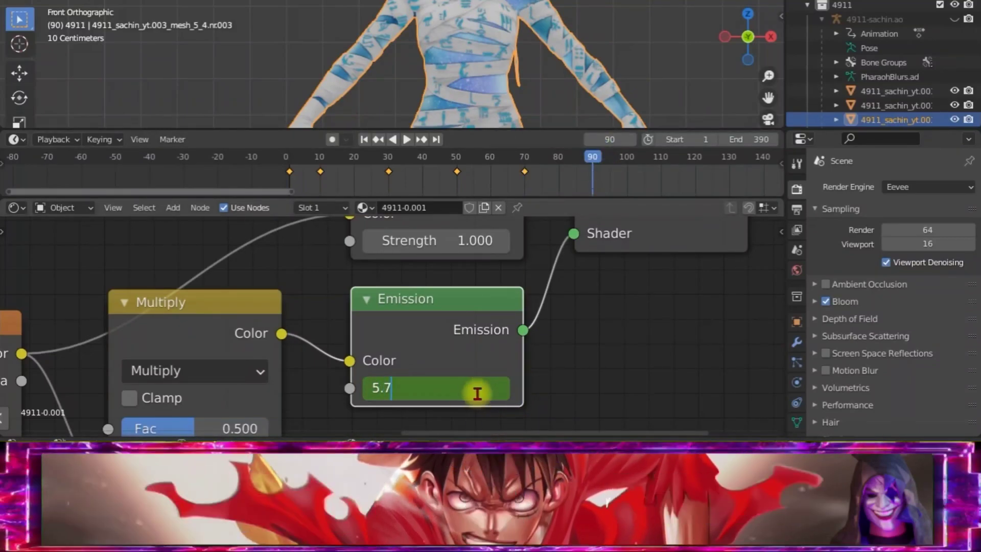
key(Return)
key(i)
click(660, 157)
click(496, 391)
text(1)
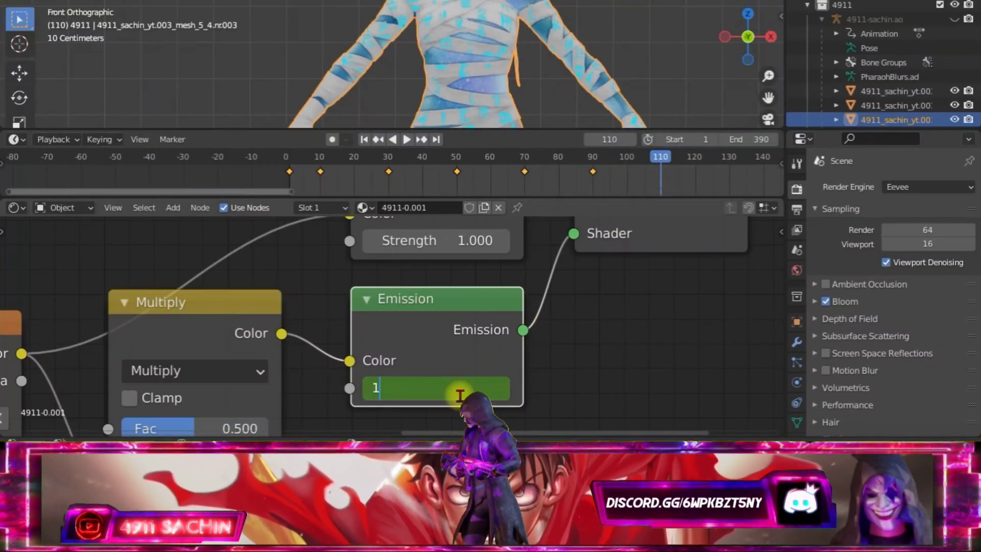
key(Return)
key(i)
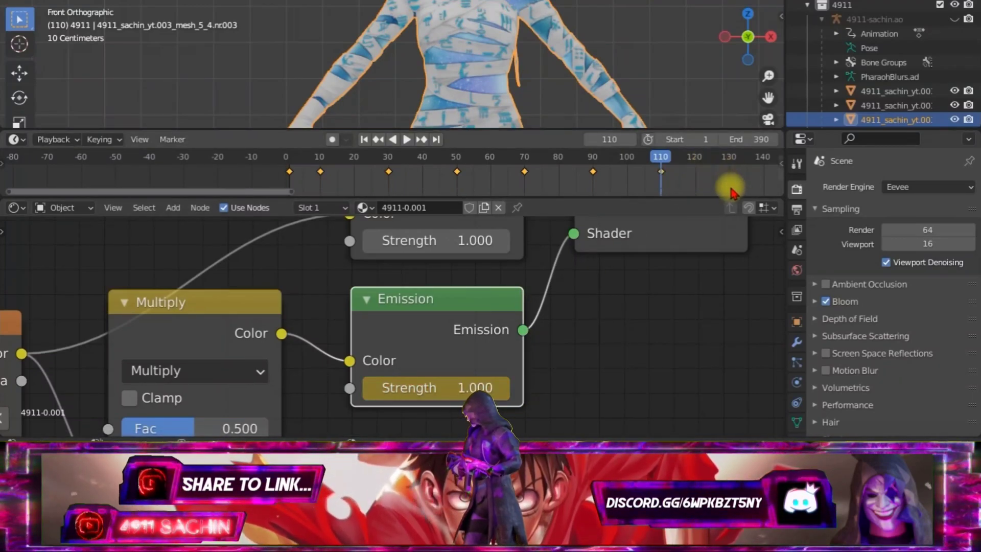
scroll(456, 179, down, 3)
click(464, 162)
key(space)
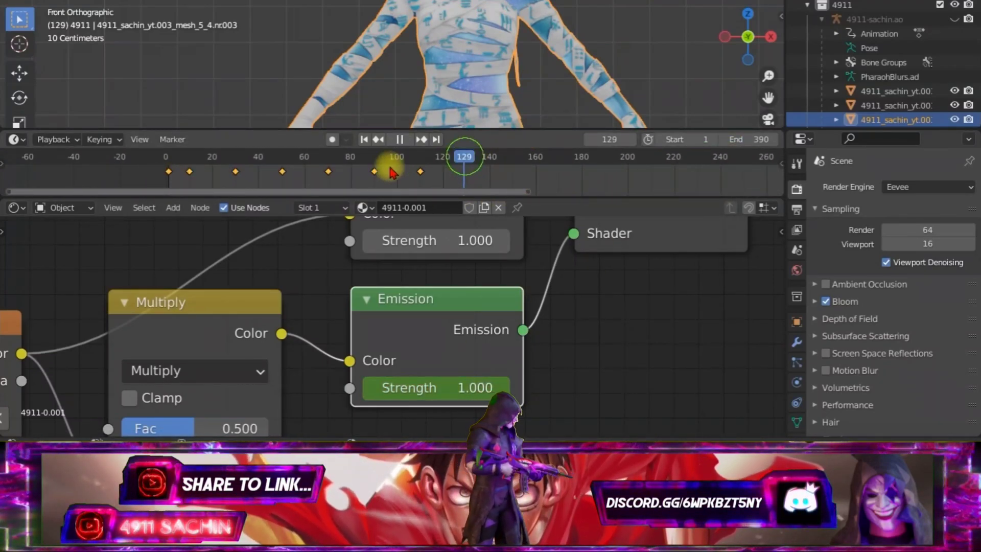
key(shift+Left)
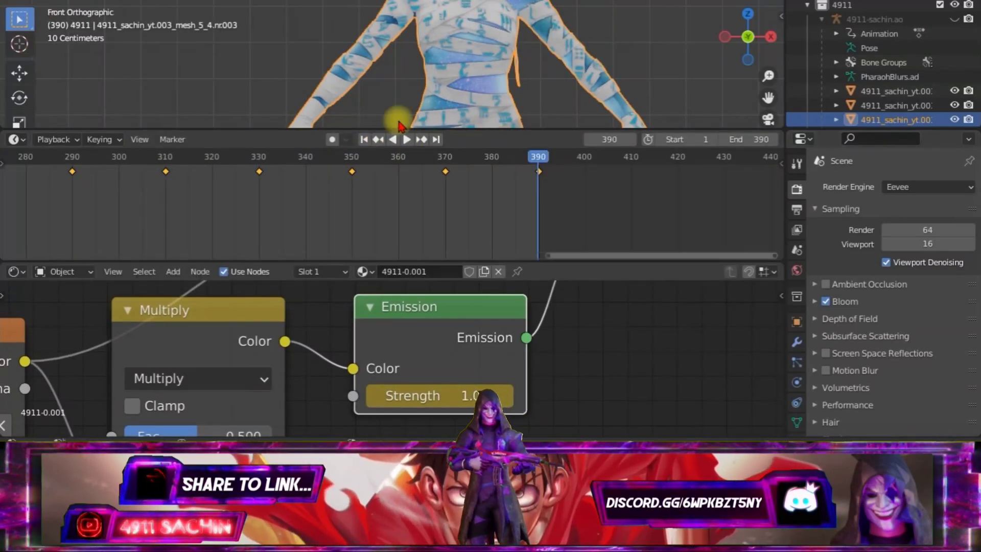
Play the glow preview briefly, stop it, and rewind to the first frame.
drag(783, 223, 898, 218)
key(space)
click(607, 139)
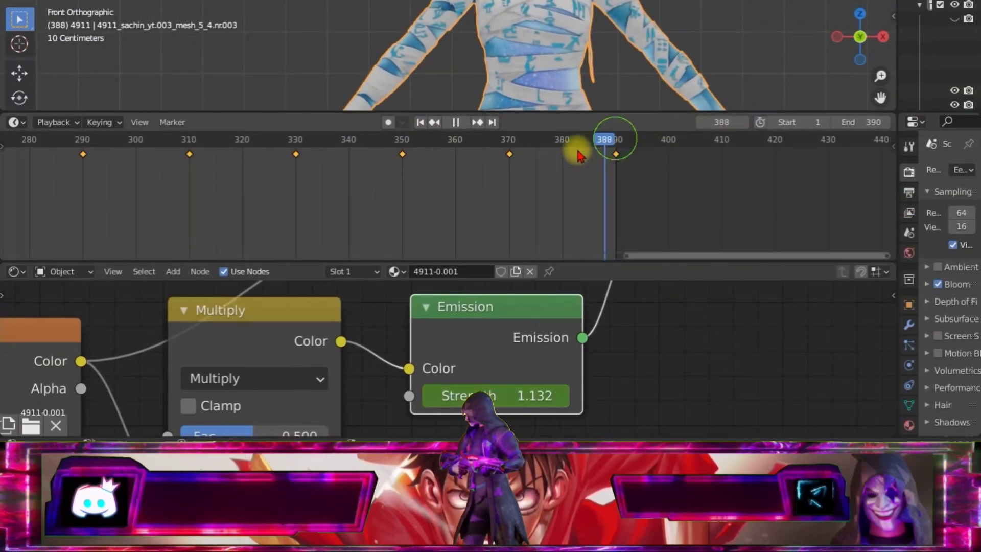
key(space)
click(262, 148)
scroll(432, 212, down, 2)
ctrl+scroll(500, 213, down, 2)
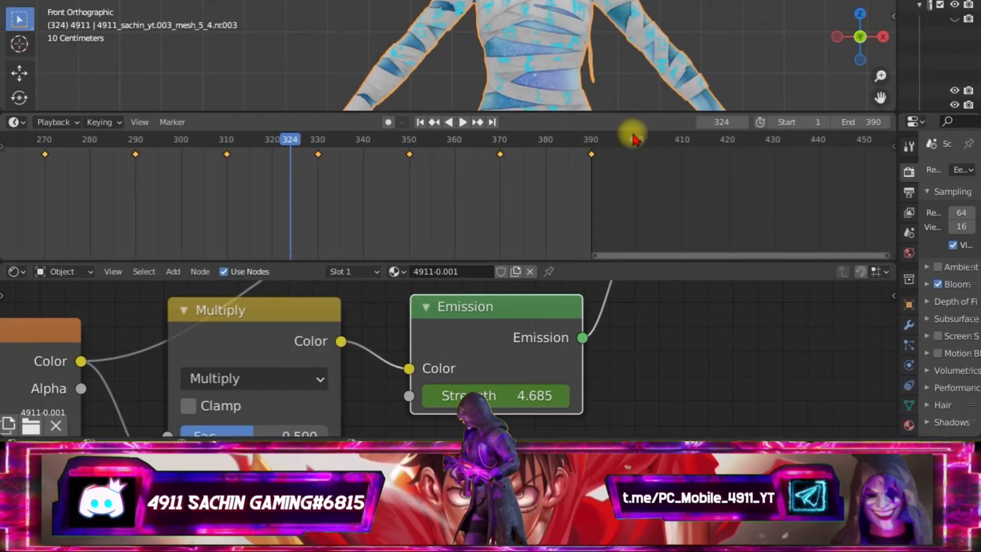
key(shift+Left)
Play from the start, pause to inspect the glow, then return to frame 1.
scroll(403, 250, down, 5)
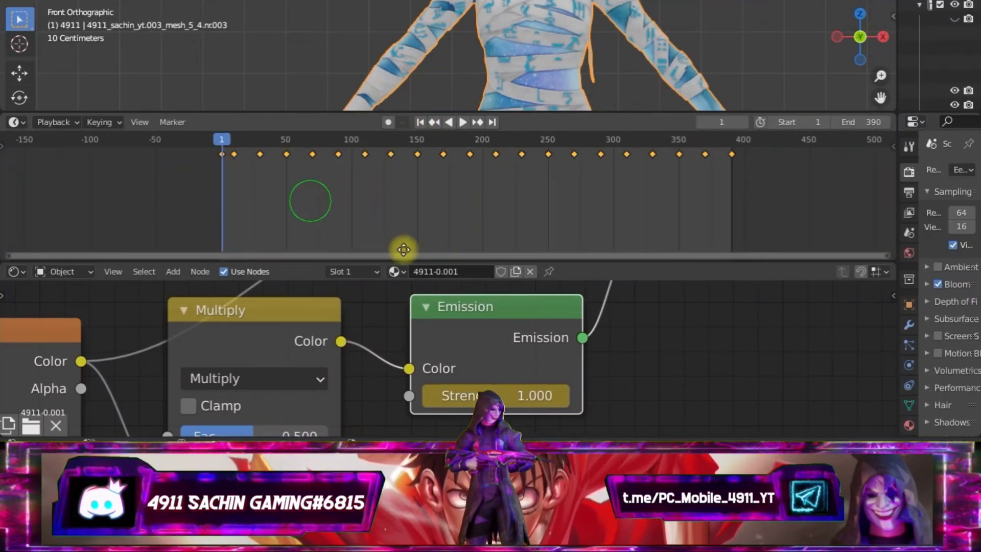
scroll(444, 219, up, 3)
scroll(362, 164, up, 2)
click(461, 123)
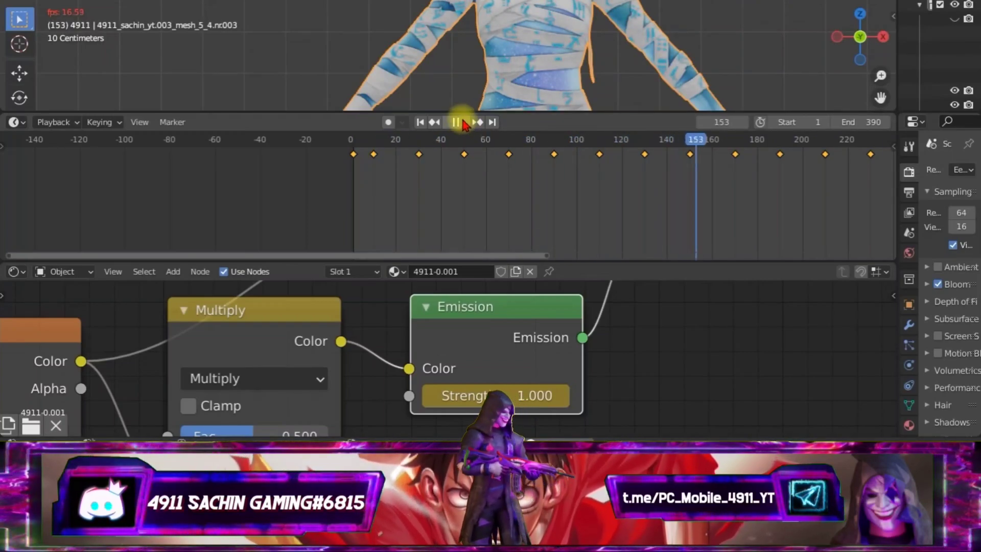
click(461, 123)
scroll(722, 40, up, 2)
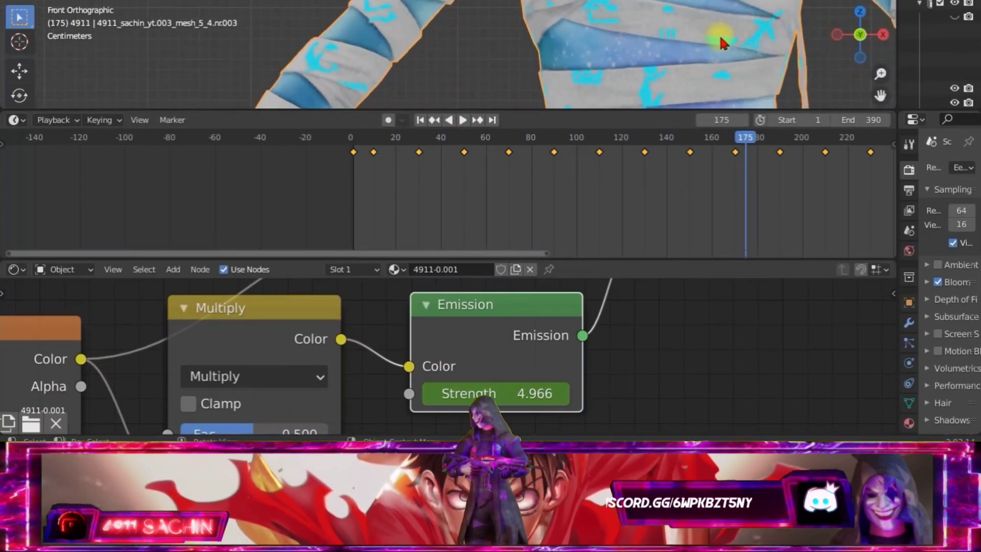
scroll(598, 48, down, 1)
scroll(606, 55, down, 1)
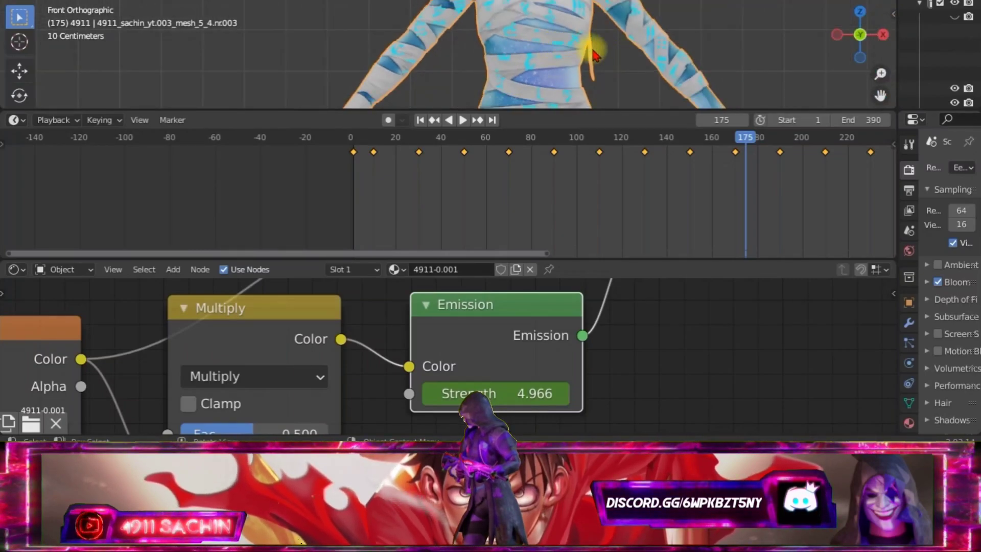
scroll(593, 51, down, 1)
scroll(593, 51, down, 1)
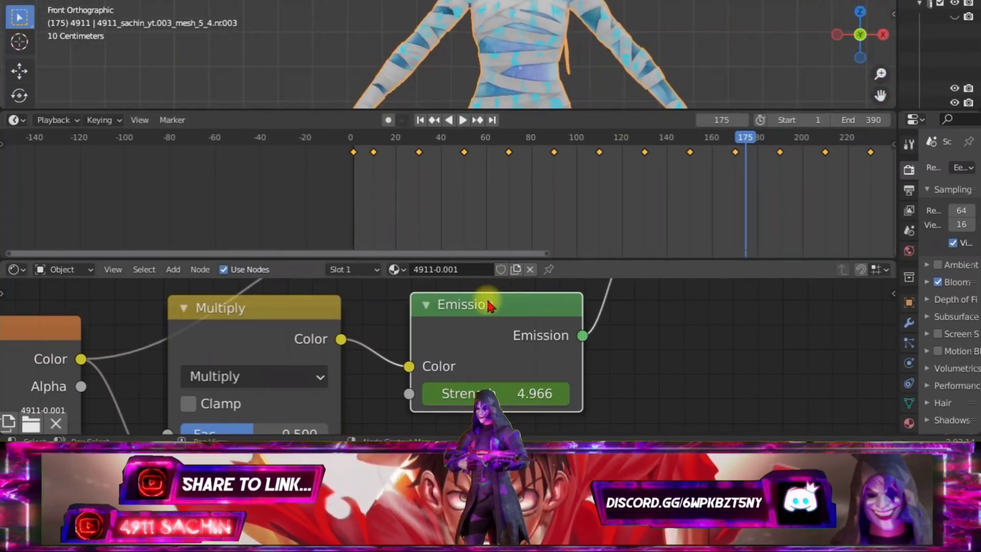
click(421, 120)
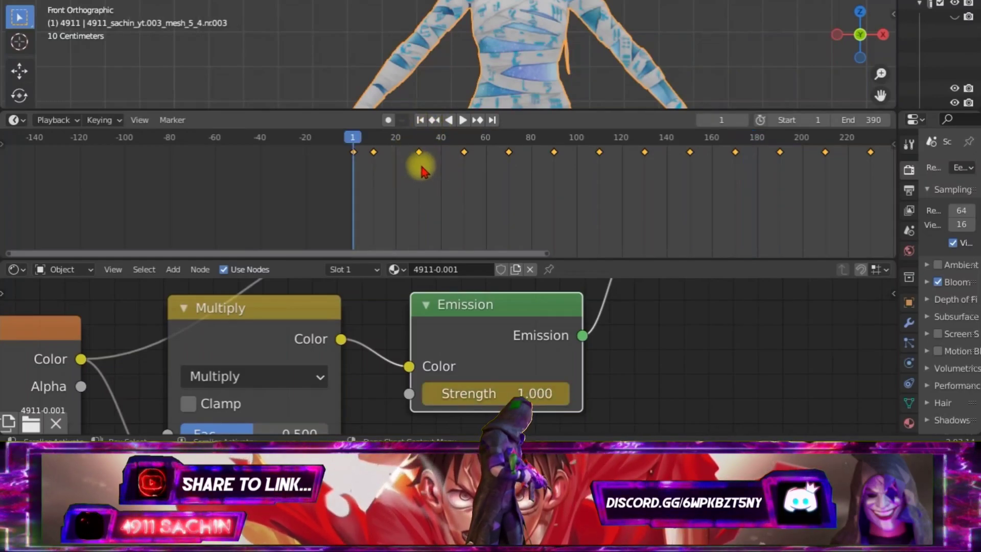
Rename the material to 4911-sa and give the head mesh its own single-user copy.
double_click(445, 279)
text(sa)
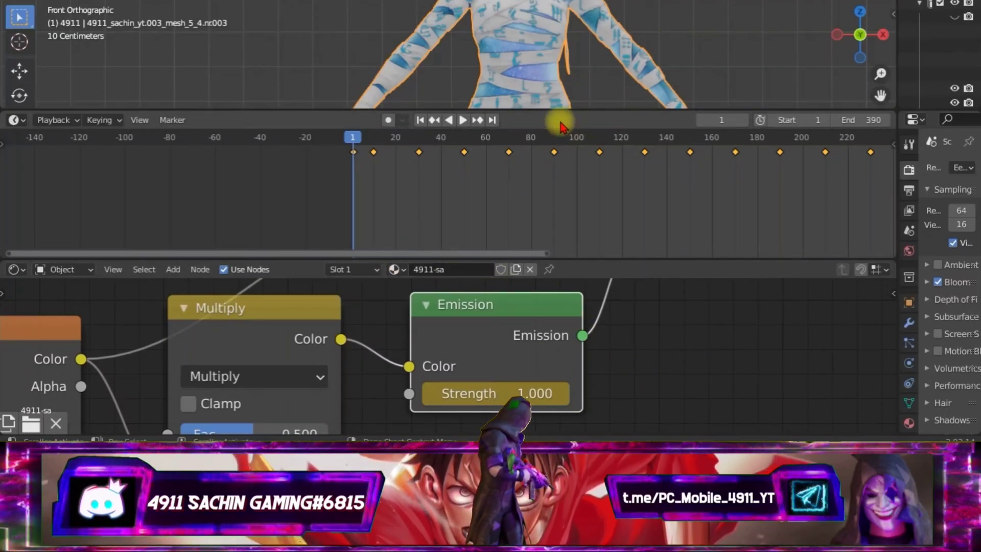
mouse_move(551, 121)
mouse_down()
mouse_move(565, 251)
mouse_move(591, 330)
mouse_up()
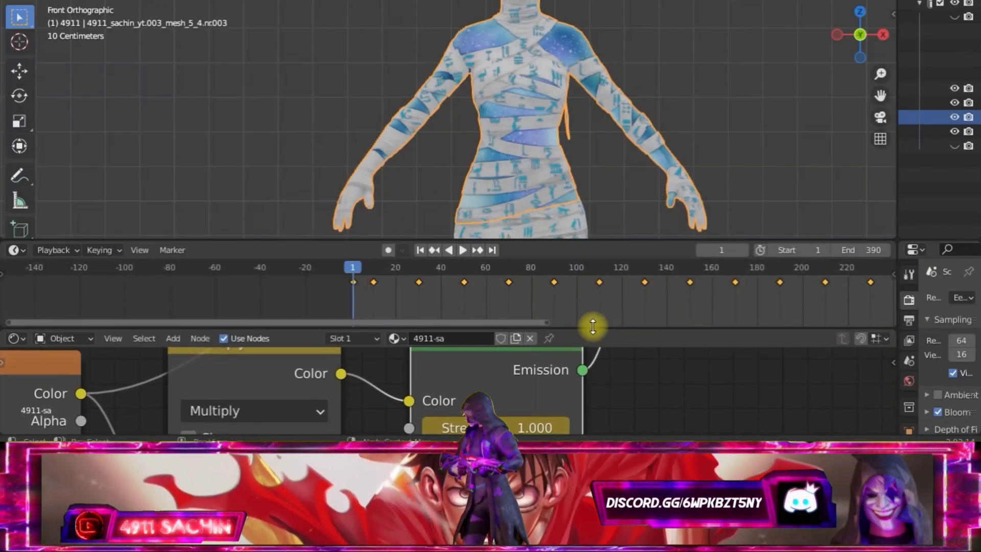
mouse_move(584, 240)
mouse_down()
mouse_move(587, 306)
mouse_move(603, 215)
mouse_move(599, 311)
mouse_up()
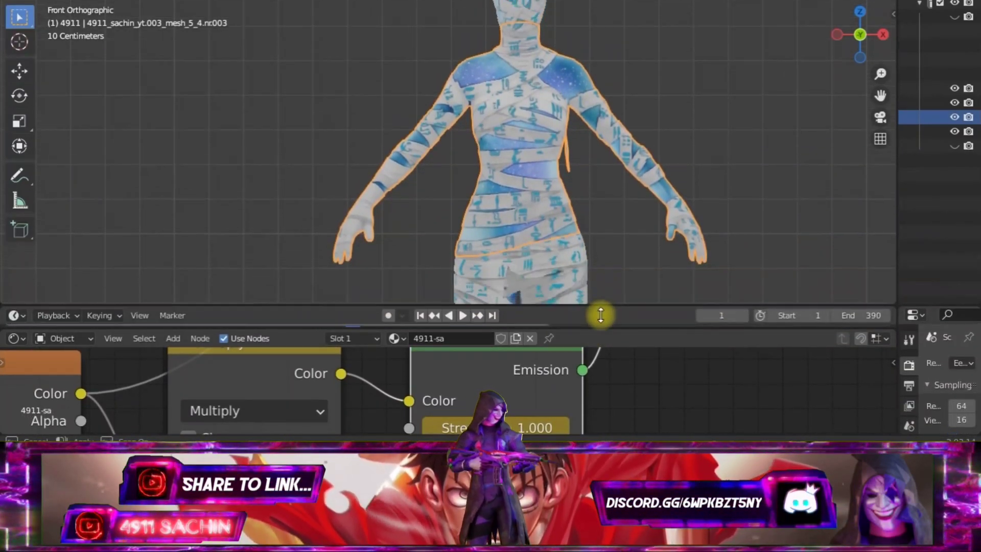
drag(877, 92, 864, 213)
scroll(559, 70, up, 2)
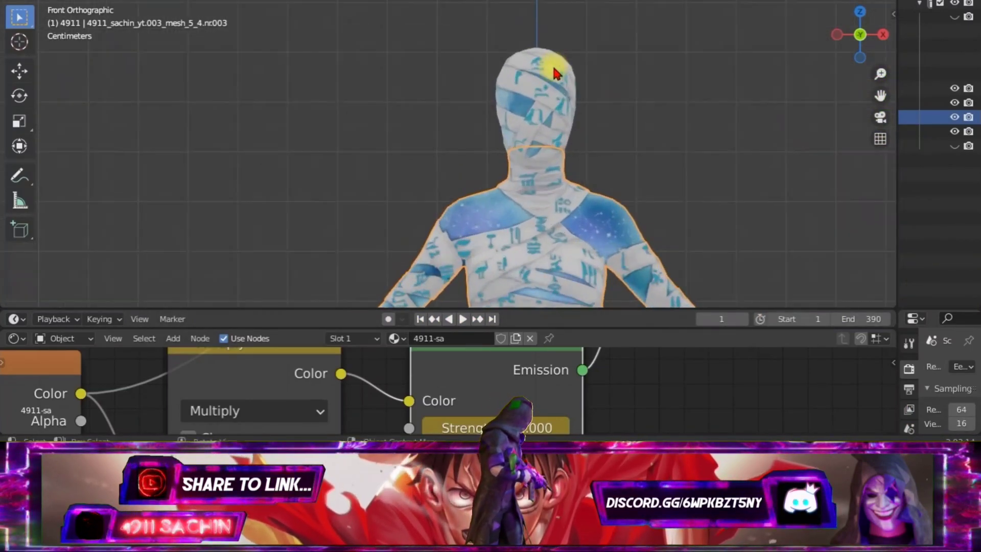
scroll(561, 97, up, 2)
click(560, 98)
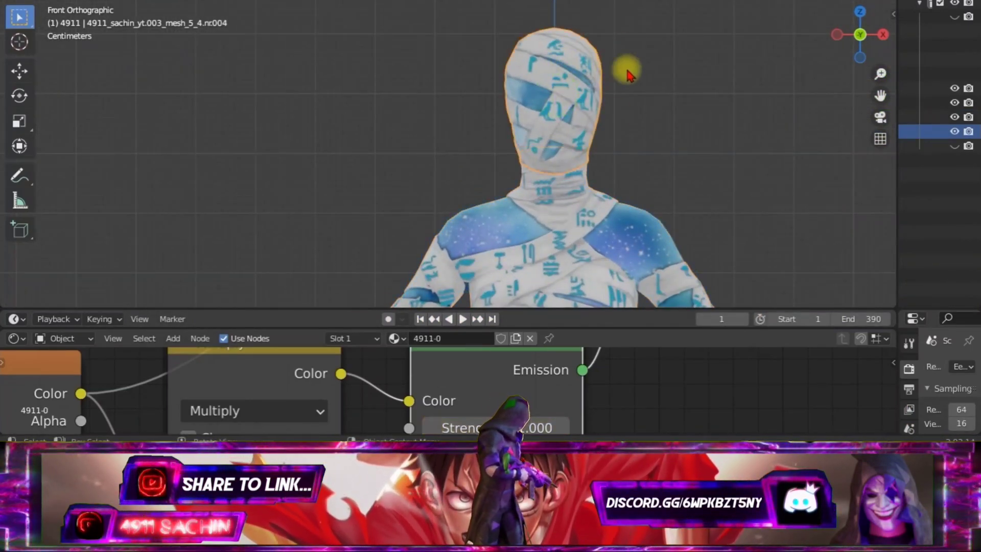
click(396, 338)
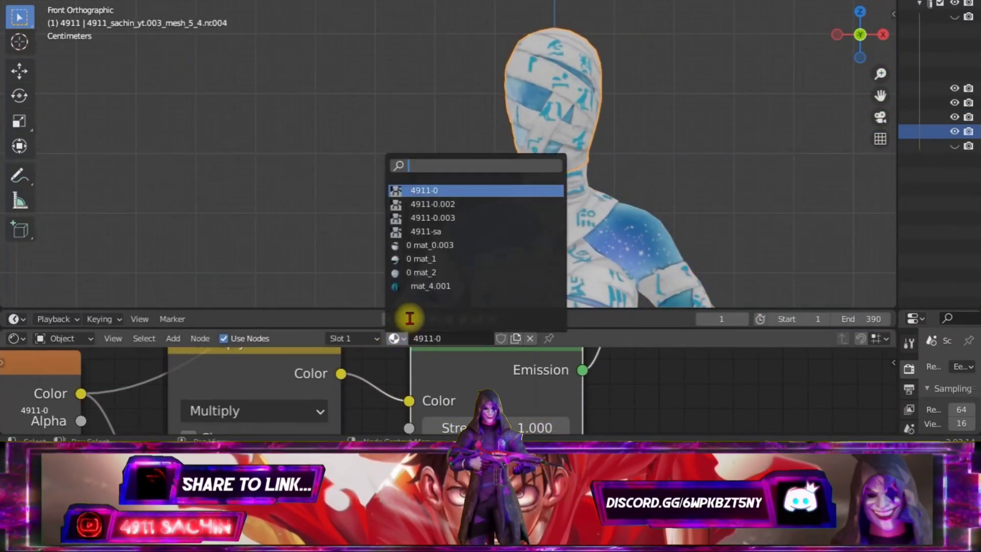
click(467, 233)
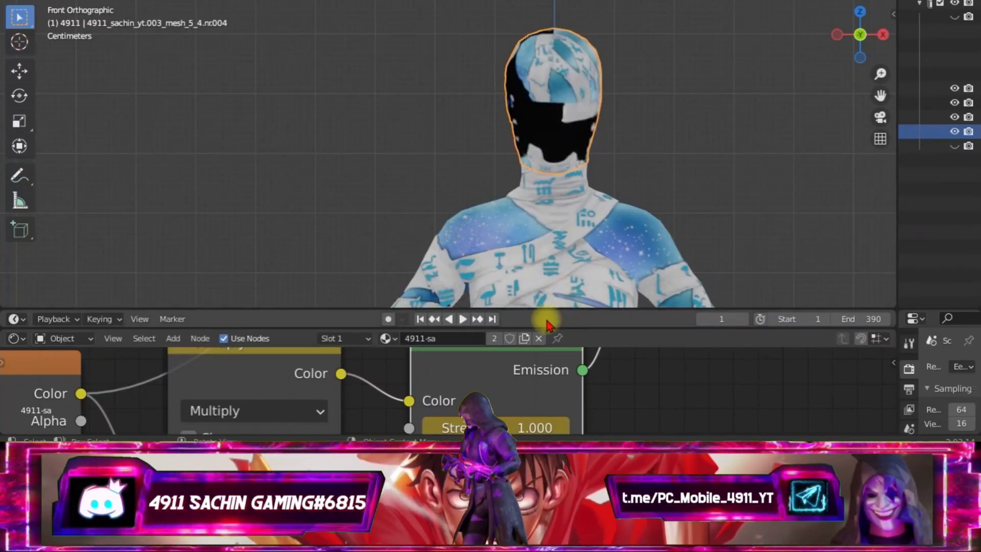
click(493, 339)
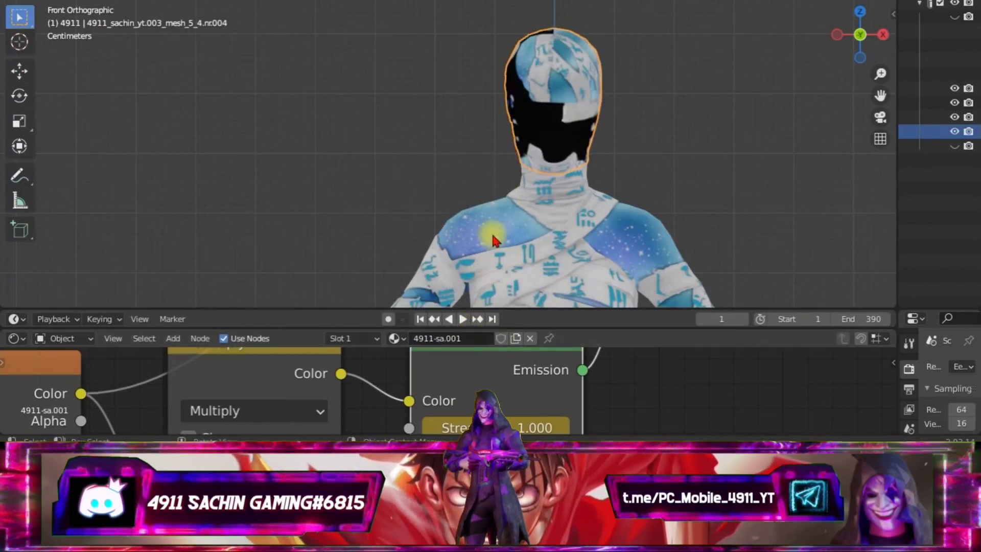
Assign 4911-sa to the lower-body and feet meshes, making the feet's copy single-user.
scroll(647, 120, down, 5)
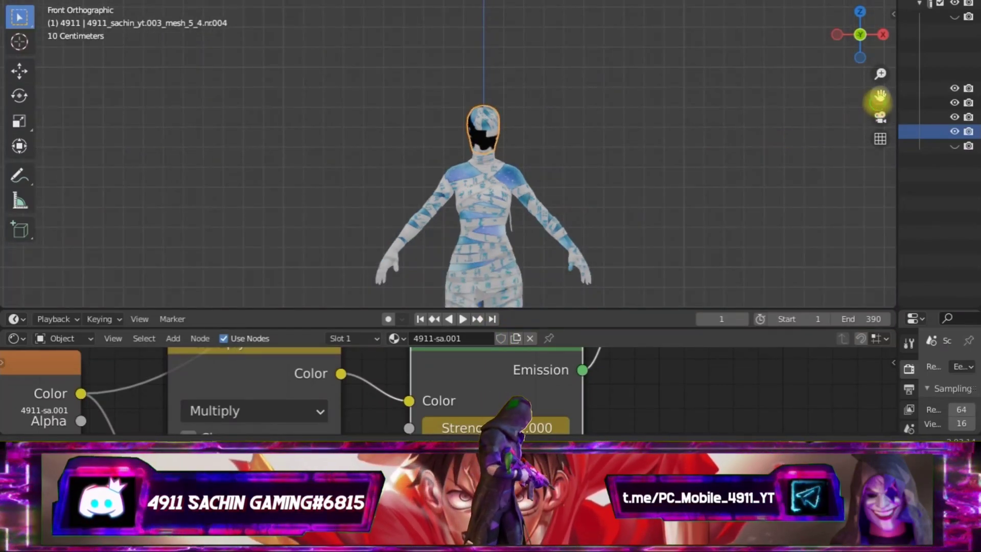
drag(880, 95, 573, 221)
click(522, 222)
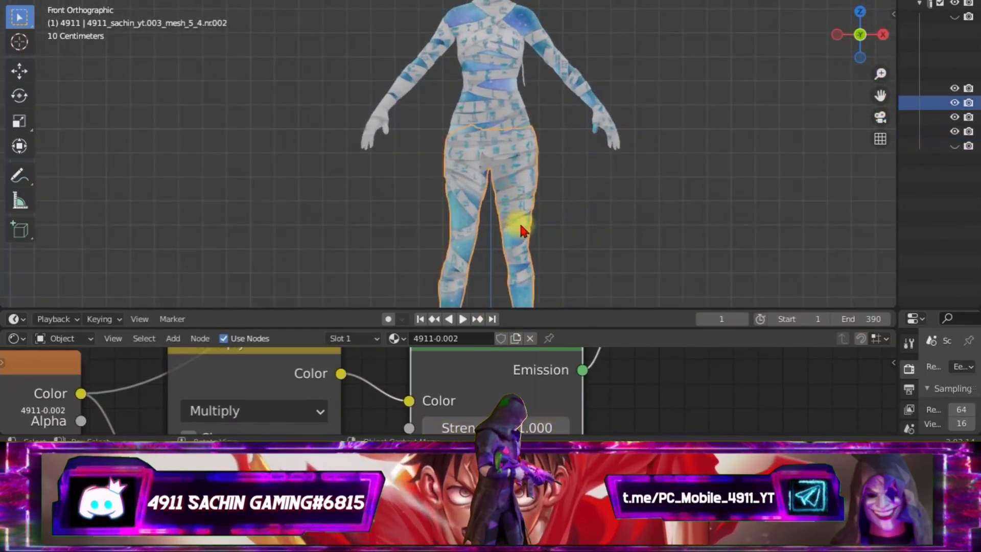
scroll(519, 219, up, 2)
click(395, 338)
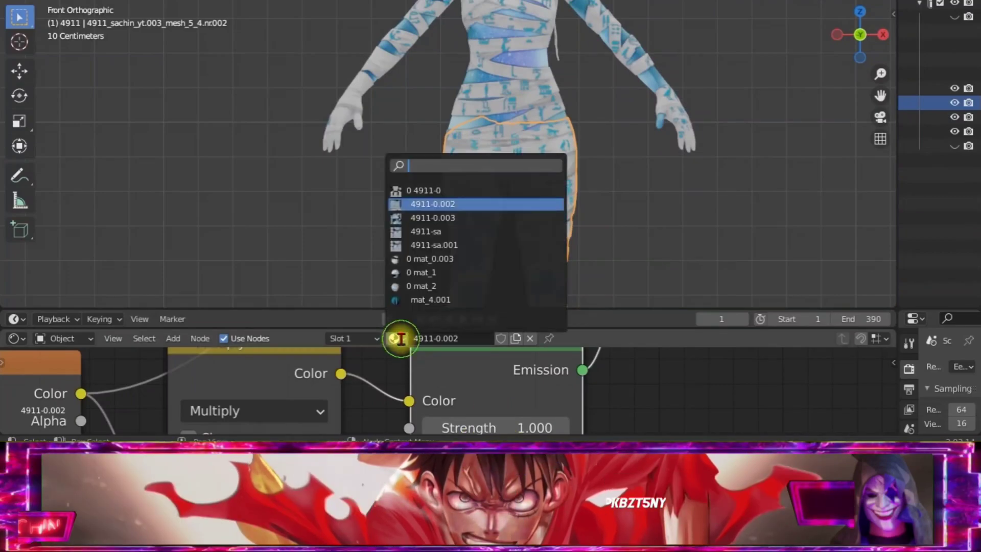
click(427, 228)
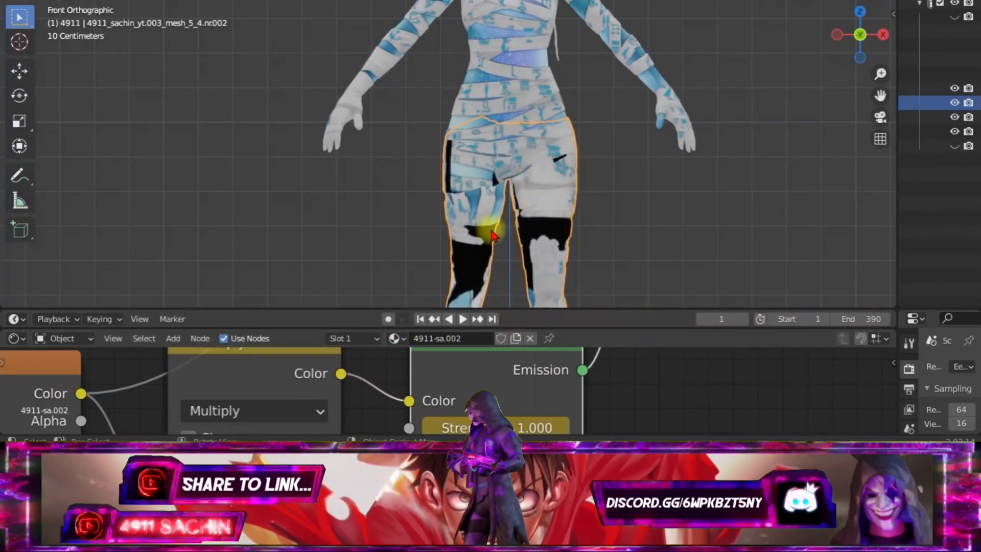
drag(873, 100, 825, 175)
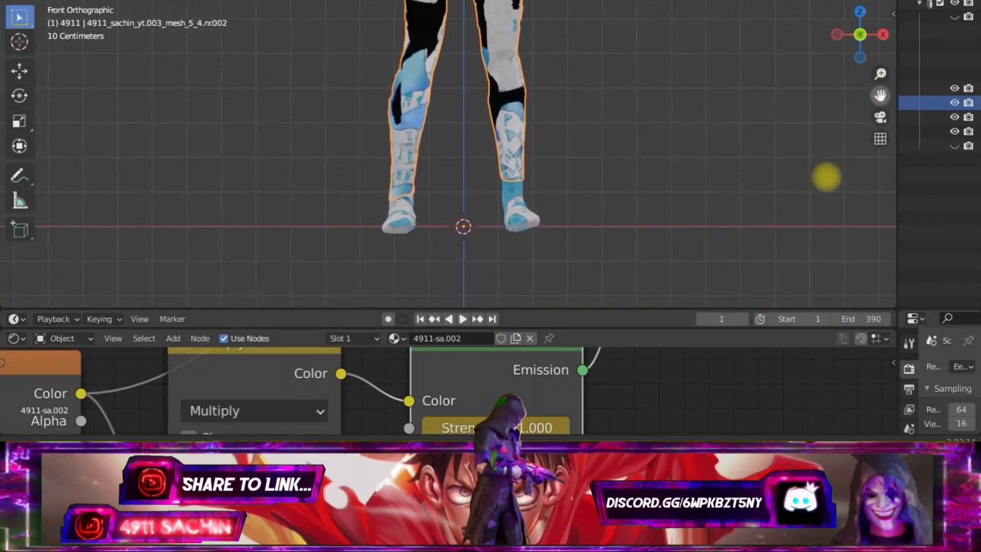
click(548, 239)
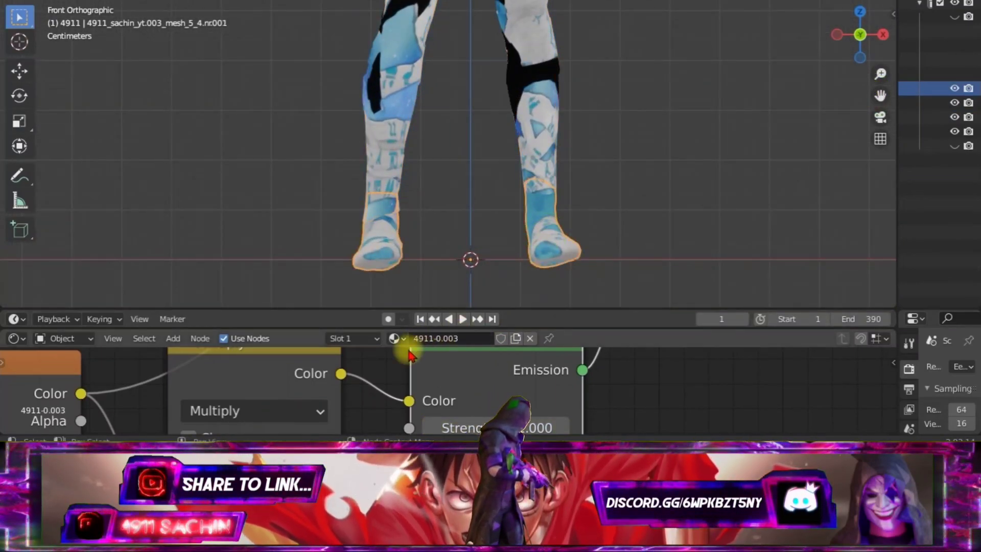
click(396, 338)
click(439, 231)
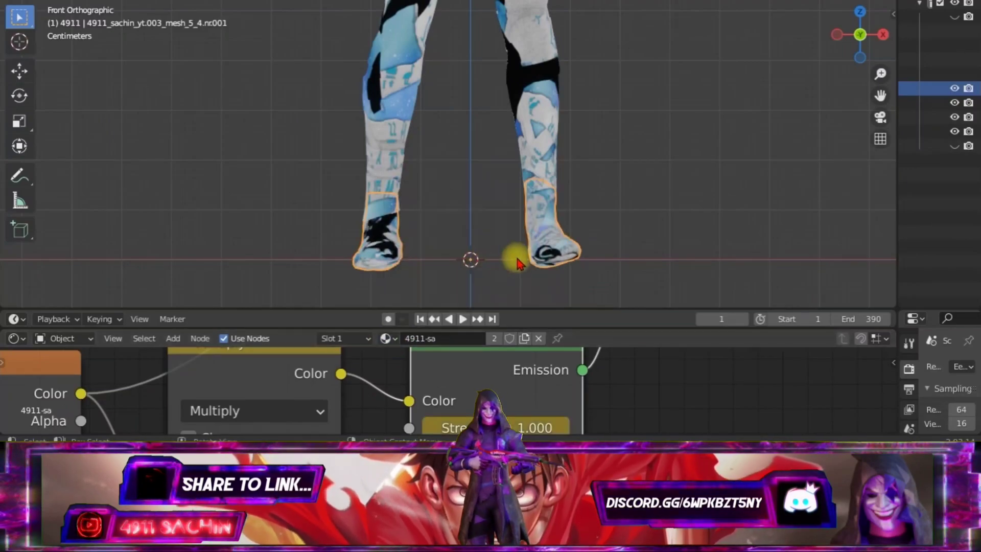
click(494, 339)
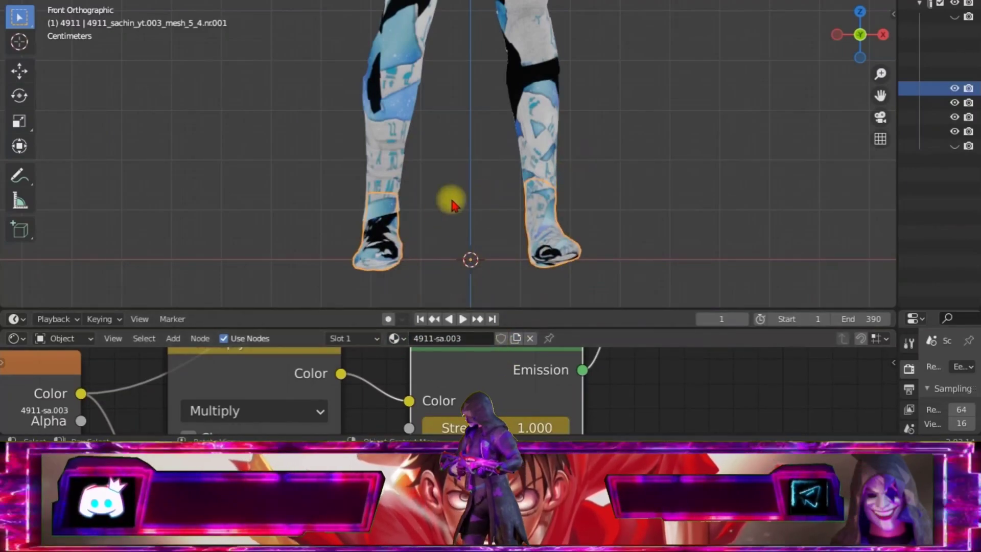
Enlarge the timeline and node editor, then load 4911-4.tga into the leg's image texture.
drag(622, 308, 631, 197)
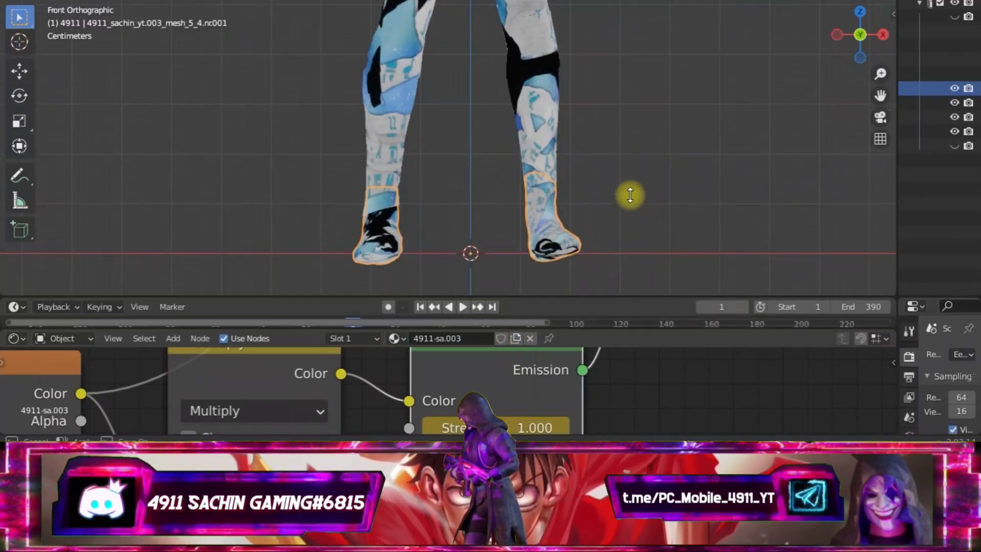
drag(620, 330, 629, 273)
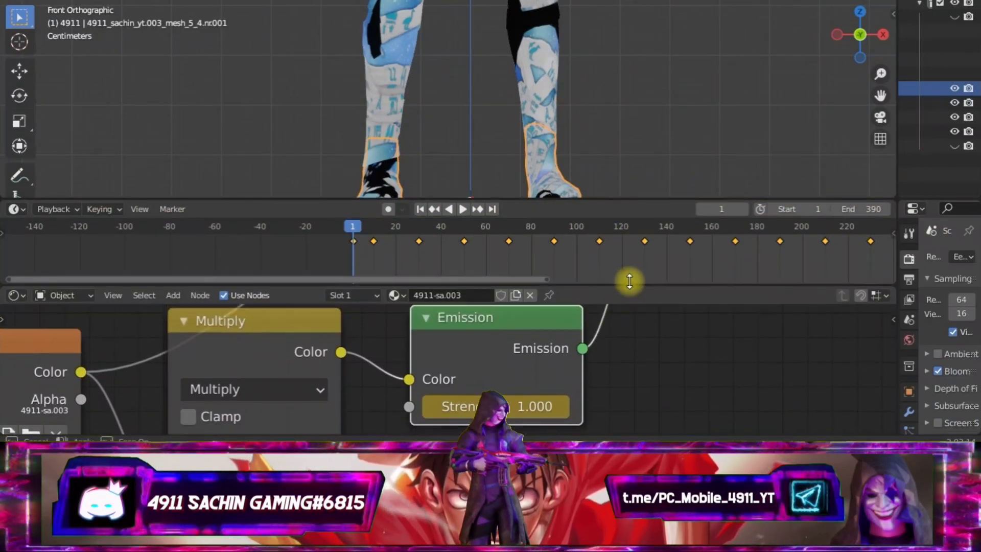
scroll(369, 325, down, 3)
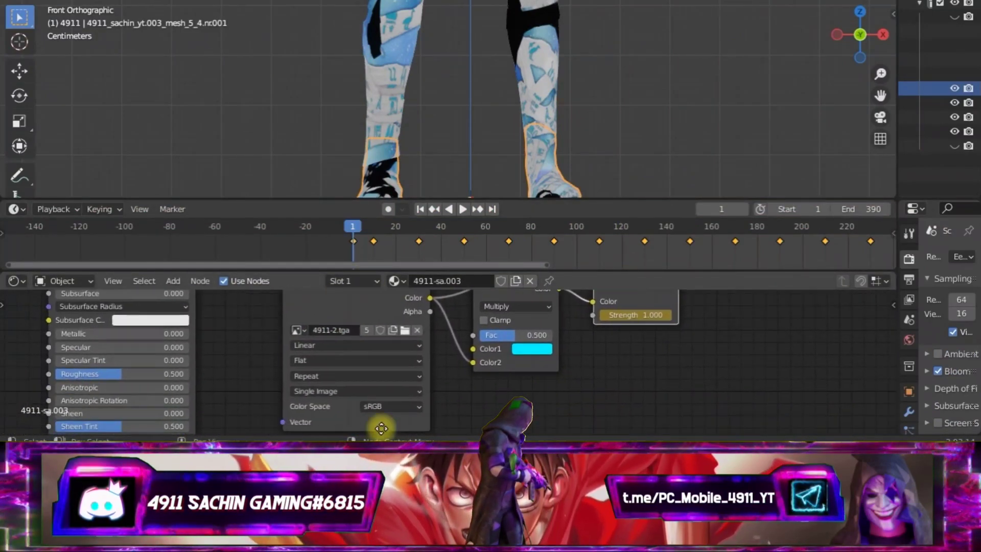
middle_drag(285, 318, 418, 433)
scroll(427, 403, up, 1)
scroll(440, 391, up, 2)
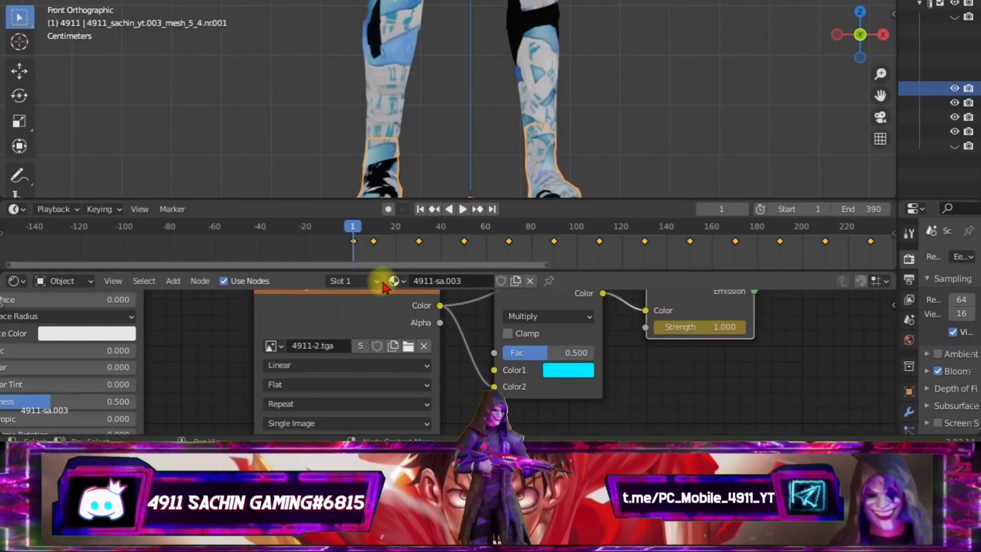
click(408, 345)
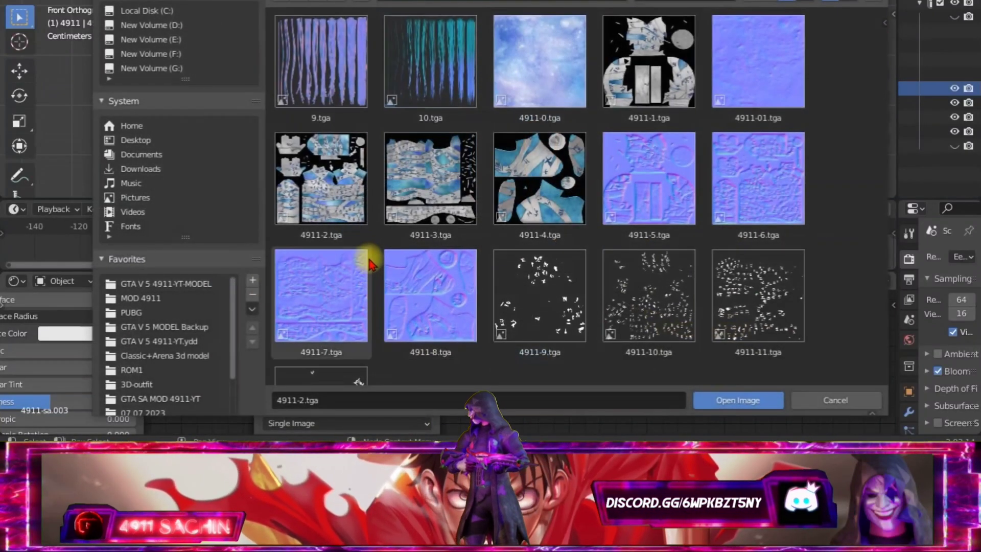
click(541, 190)
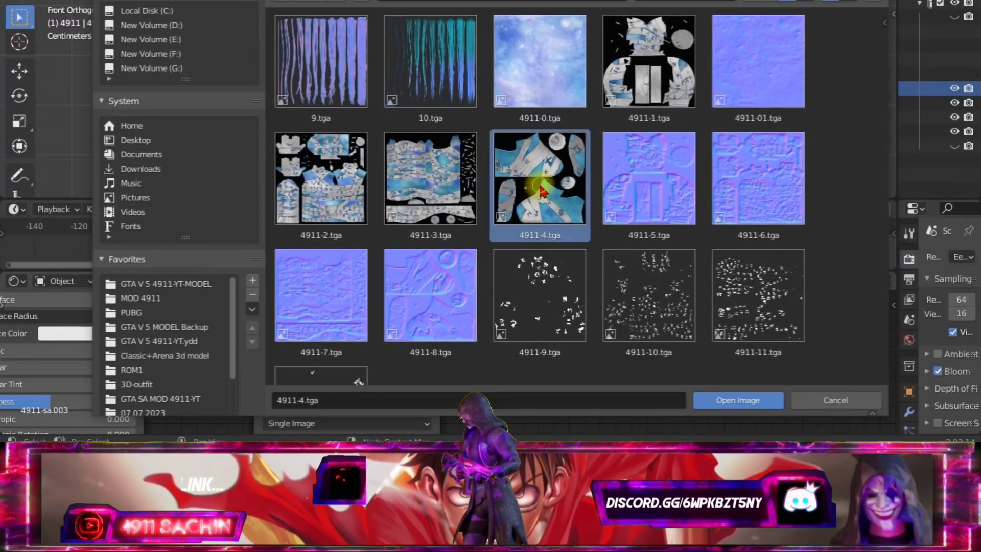
click(712, 400)
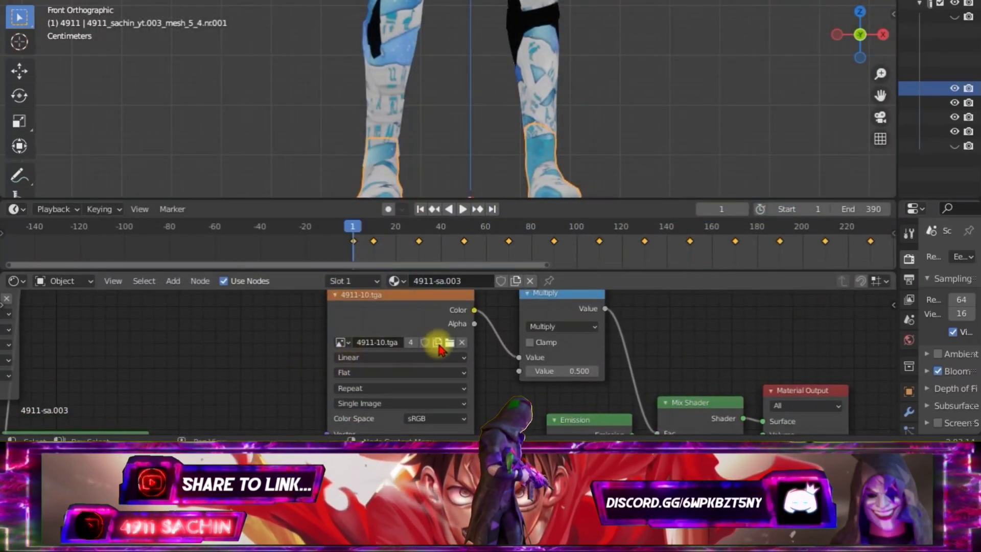
Load 4911-12.tga as this leg's glyph mask image.
click(451, 342)
scroll(412, 281, down, 2)
scroll(444, 325, down, 2)
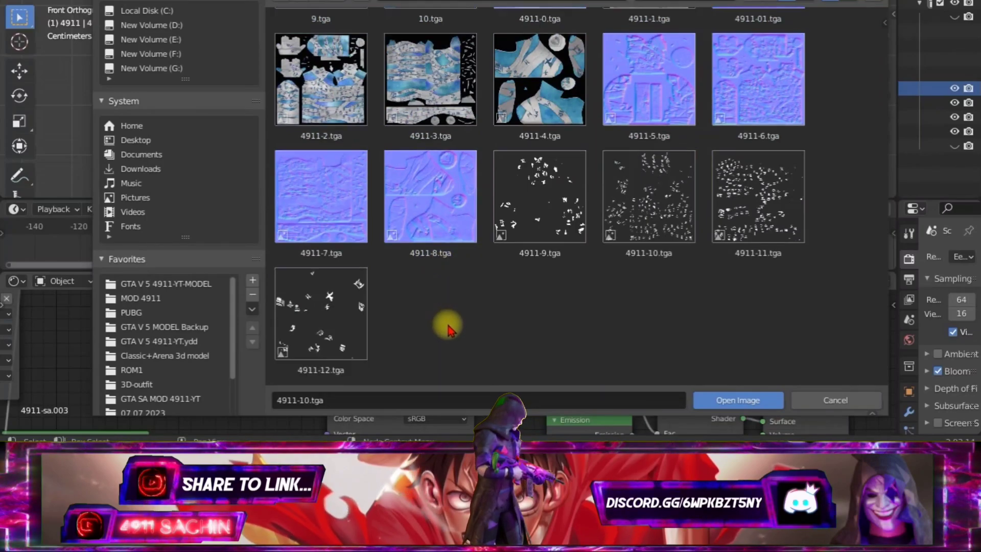
click(329, 325)
click(705, 400)
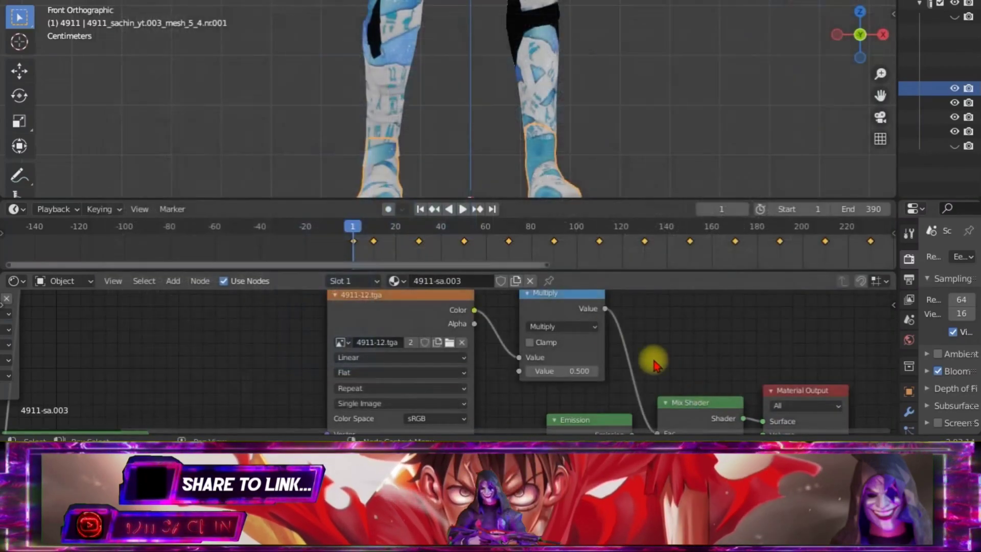
Select the other leg mesh and load 4911-11.tga as its glyph mask.
click(540, 82)
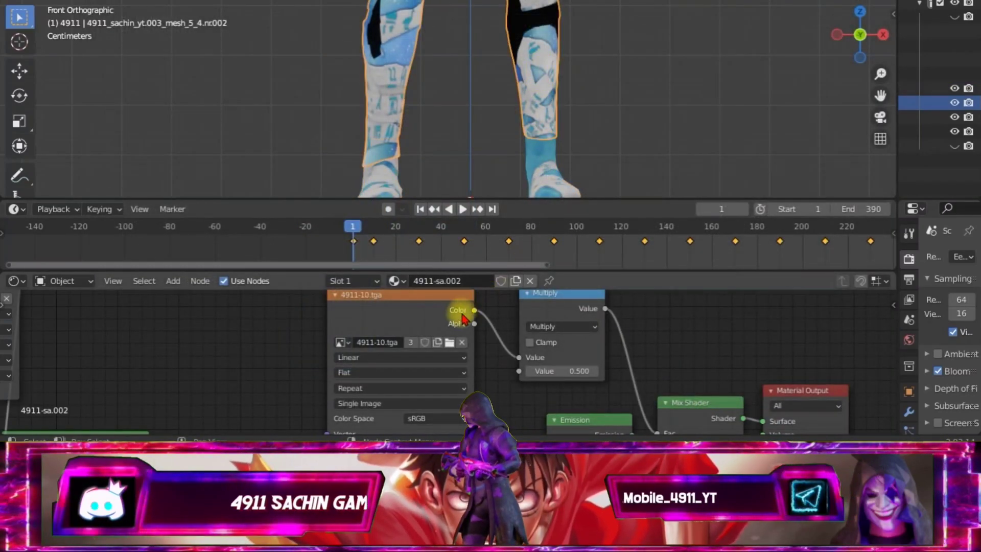
click(449, 342)
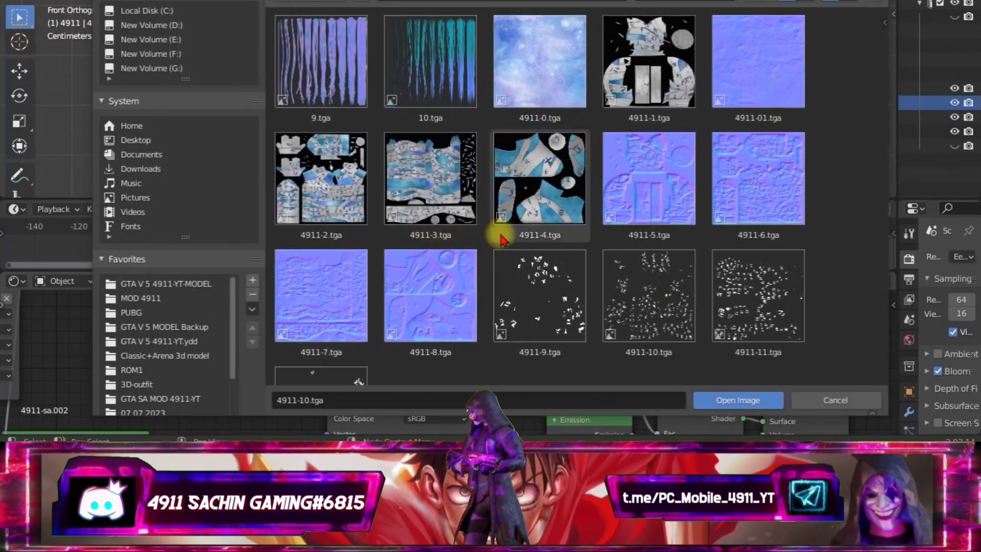
scroll(742, 274, down, 2)
click(786, 204)
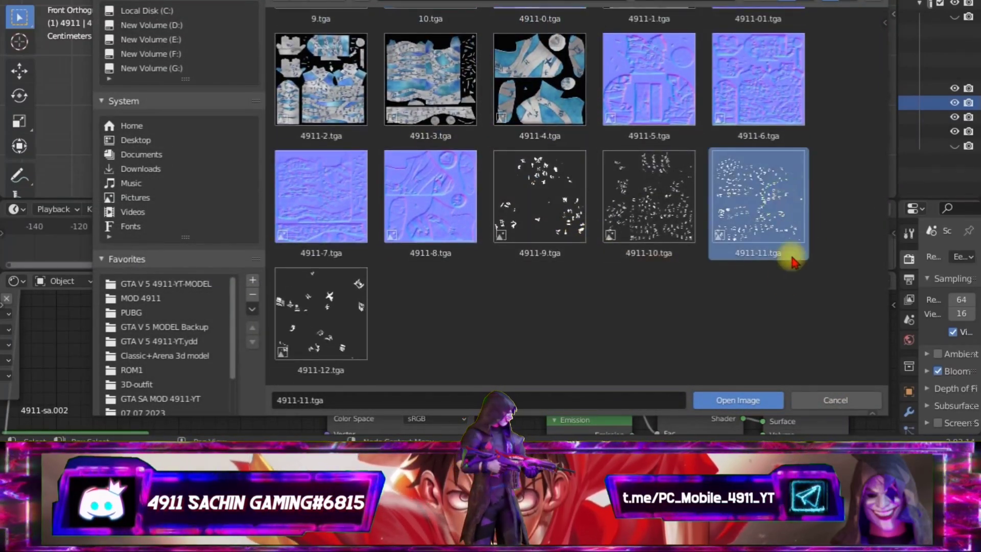
click(730, 401)
Load 4911-3.tga into the other leg's colour Image Texture node.
middle_drag(509, 342, 493, 388)
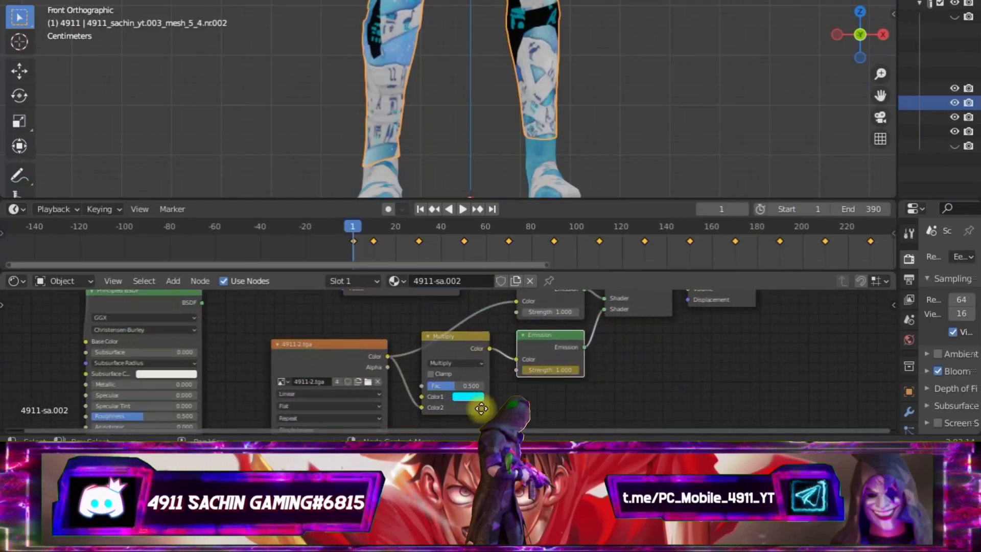
click(372, 353)
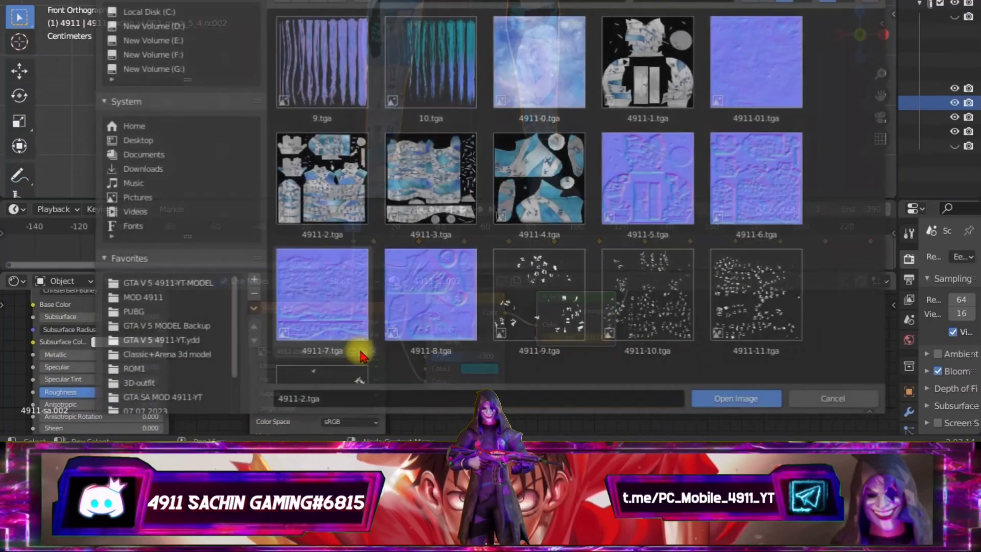
click(462, 204)
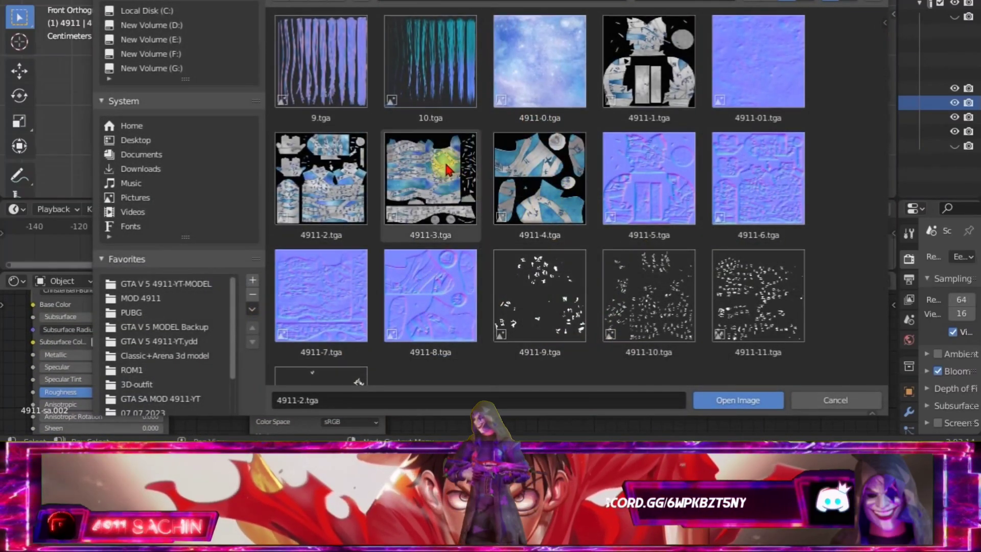
click(702, 401)
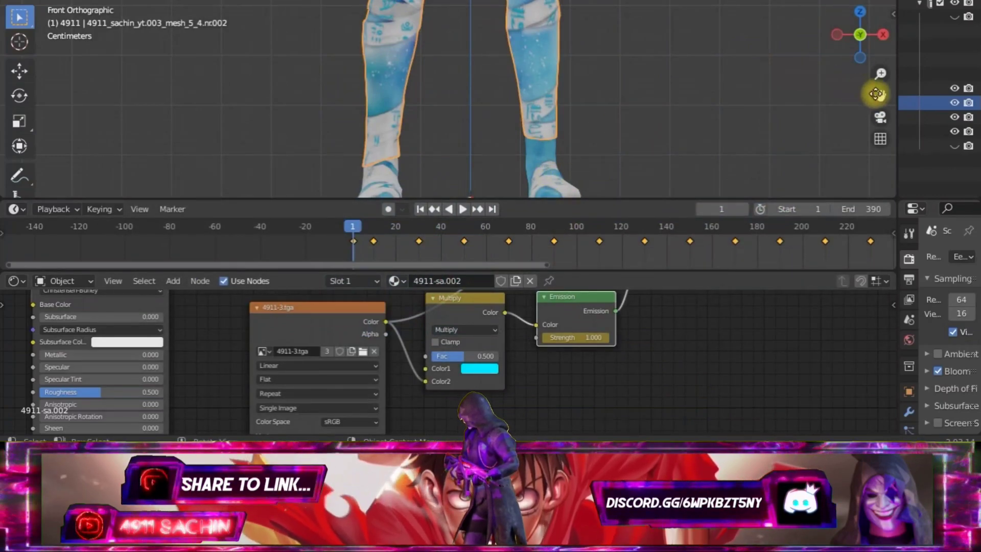
Select the head mesh and load 4911-1.tga as its bandage colour texture.
mouse_move(875, 94)
mouse_down()
mouse_move(862, 83)
mouse_move(857, 157)
mouse_move(850, 6)
mouse_move(864, 91)
mouse_up()
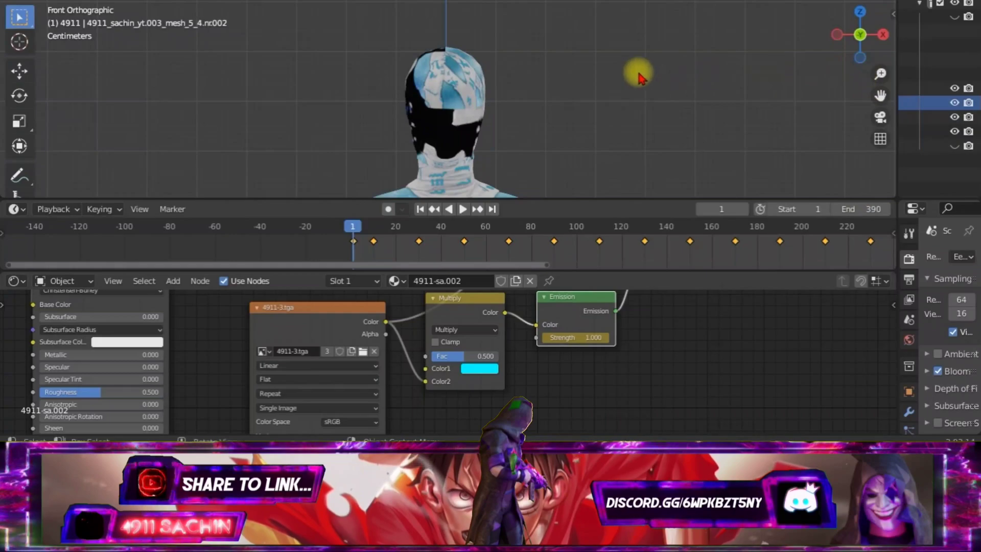
scroll(603, 76, up, 2)
click(463, 119)
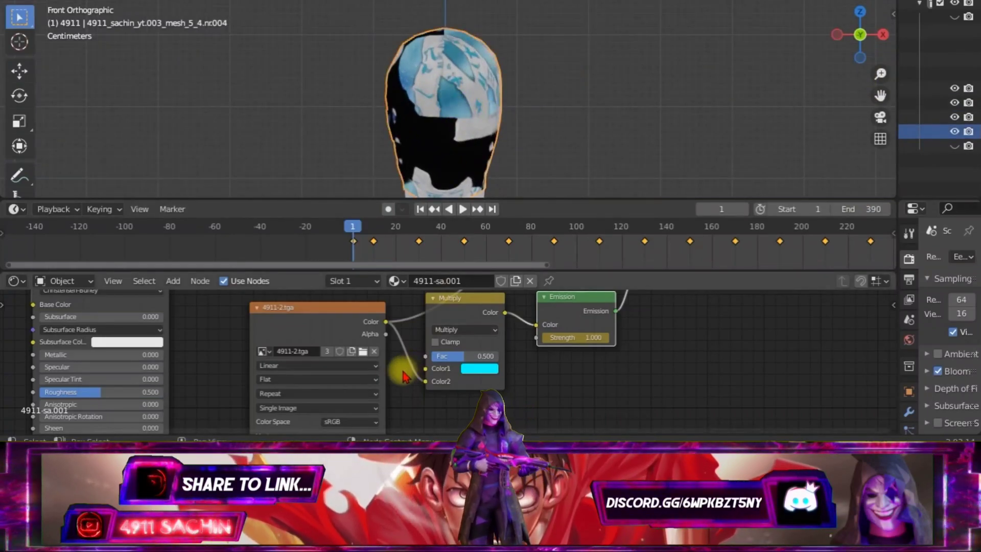
click(362, 351)
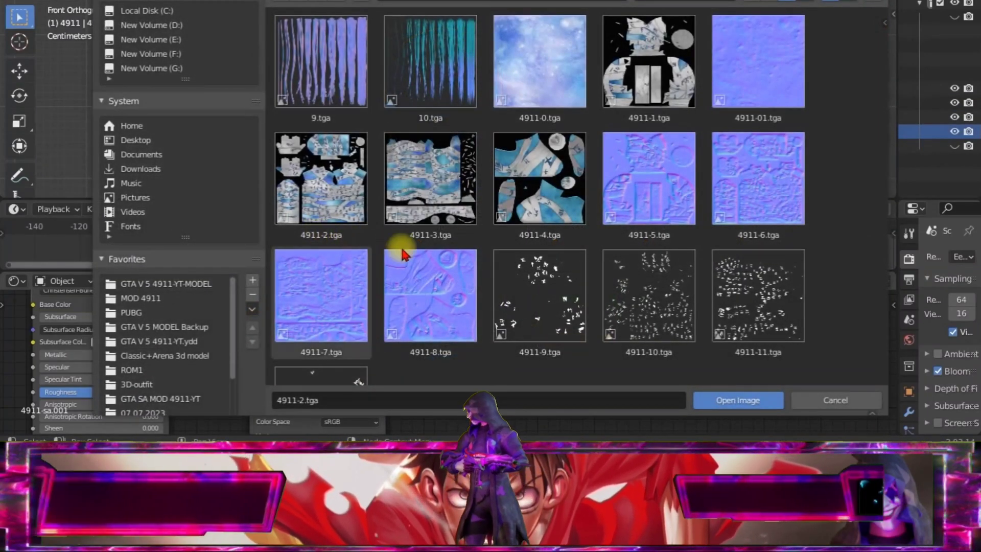
click(635, 58)
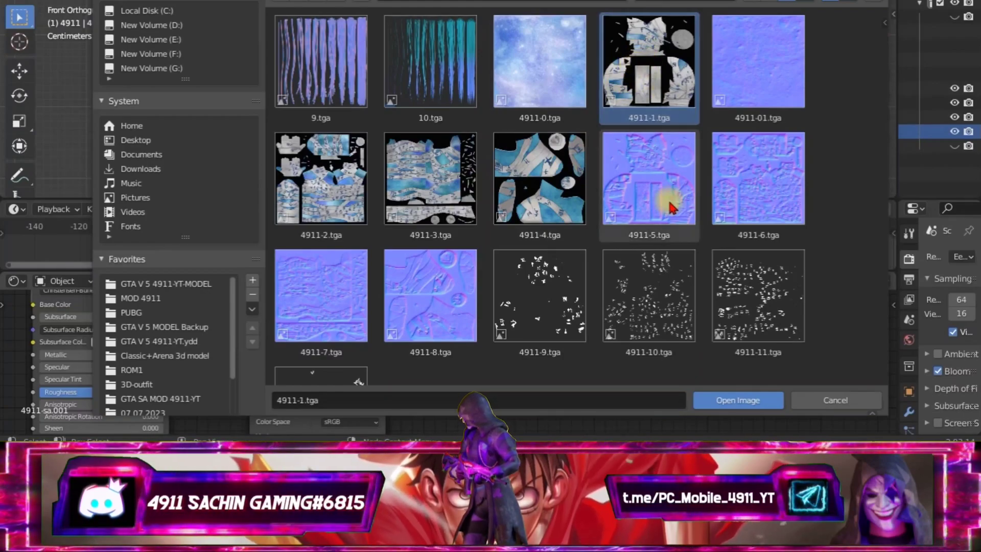
click(723, 402)
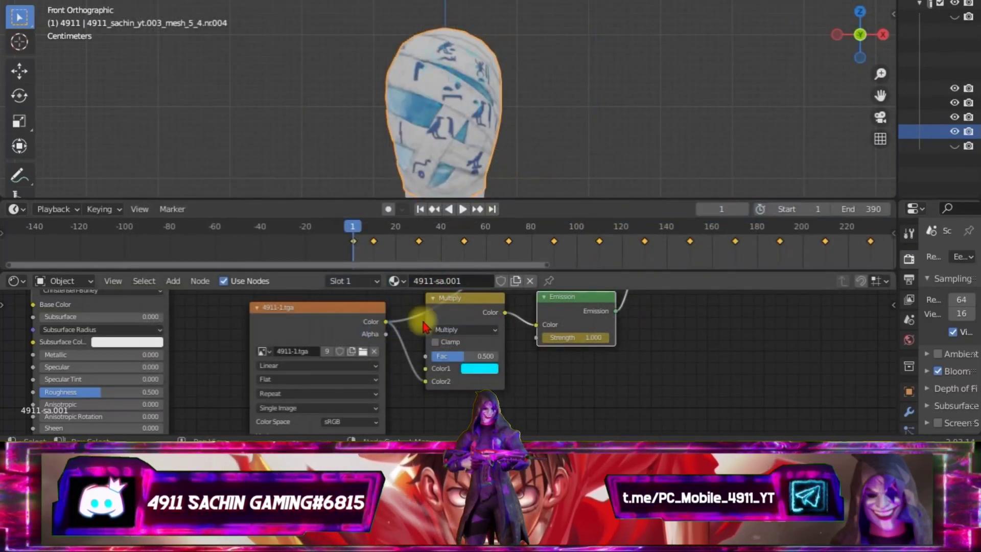
Load 4911-9.tga into the head's glyph mask node, then deselect the head.
middle_drag(404, 316, 407, 326)
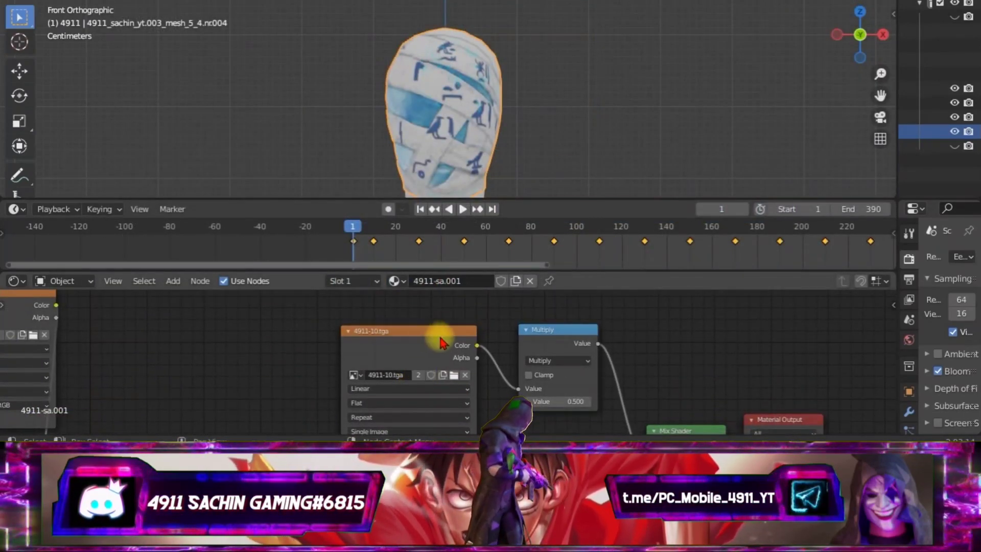
click(454, 375)
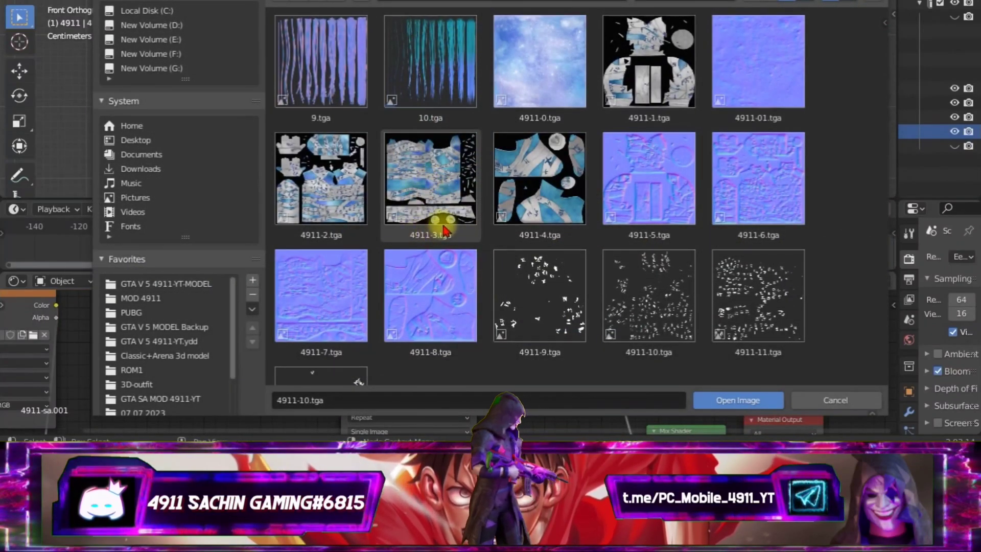
scroll(551, 271, down, 3)
click(532, 256)
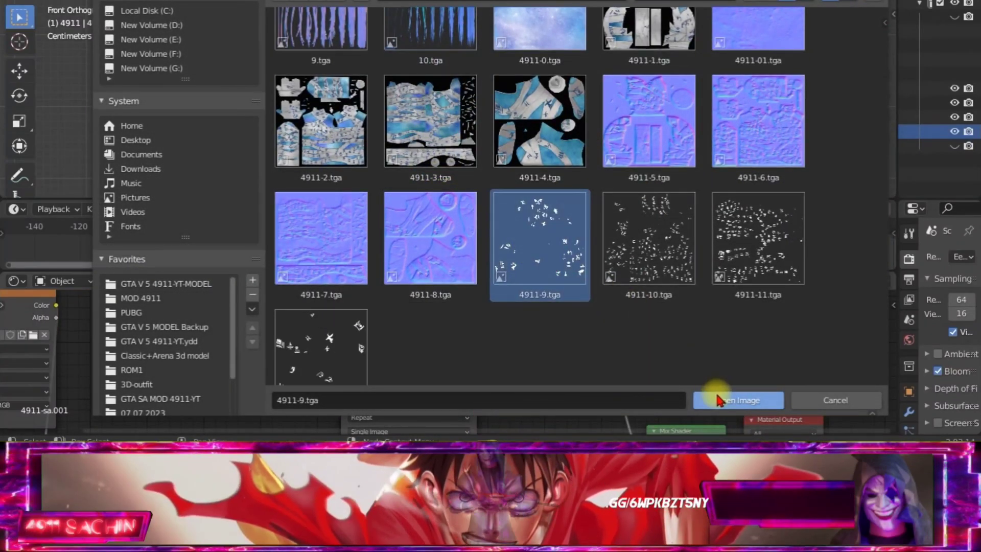
click(714, 398)
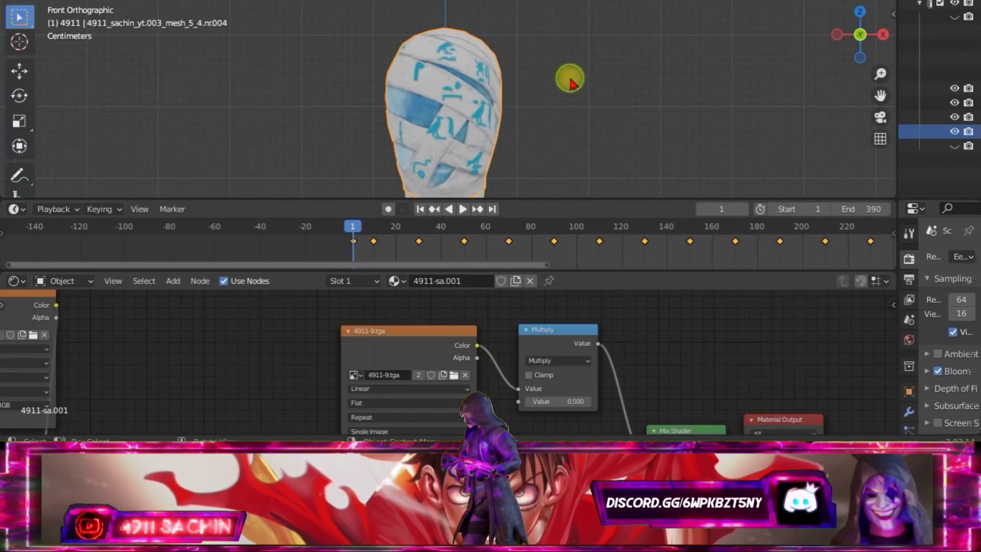
click(571, 82)
Enlarge the 3D viewport, frame the whole figure, and start animation playback.
drag(592, 269, 602, 418)
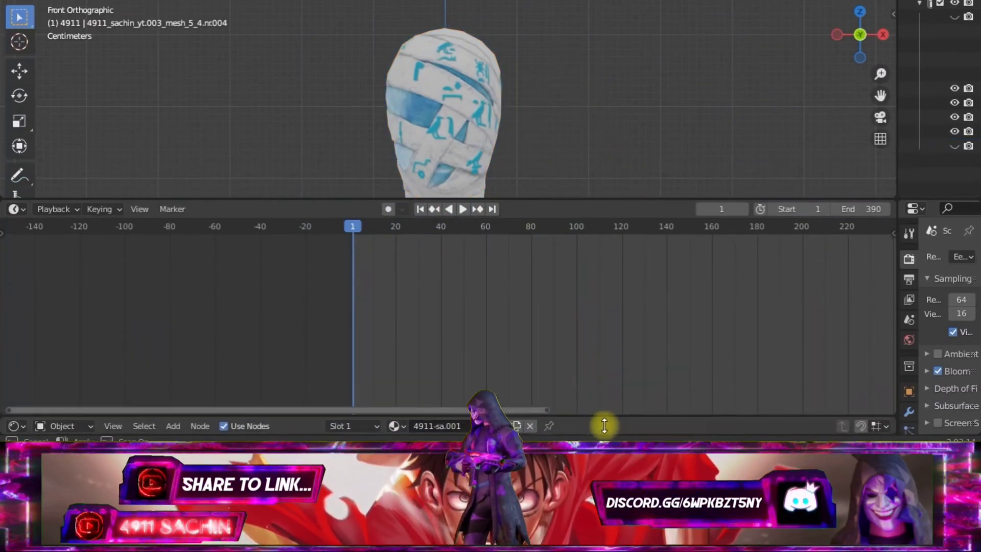
drag(522, 200, 523, 340)
scroll(752, 137, down, 2)
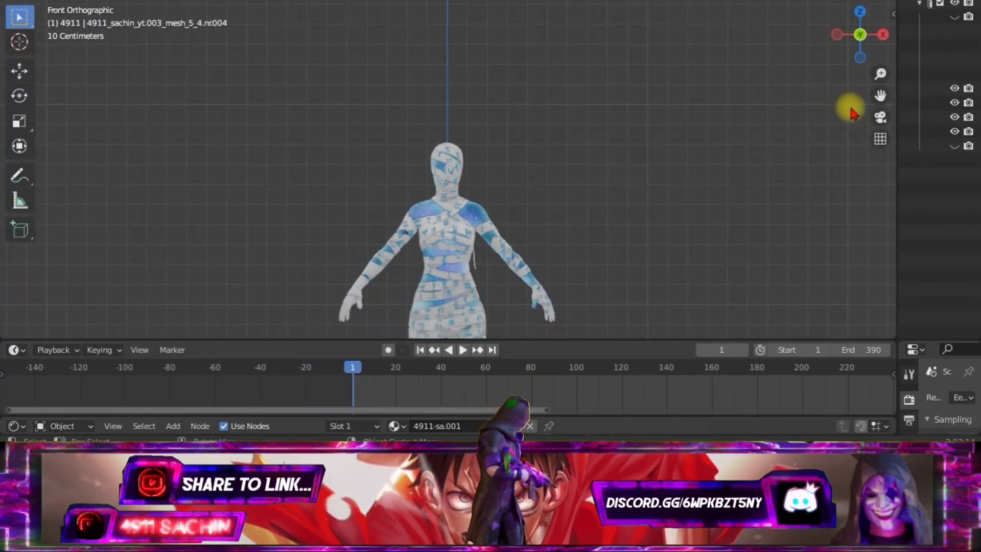
drag(879, 96, 928, 338)
scroll(755, 98, down, 1)
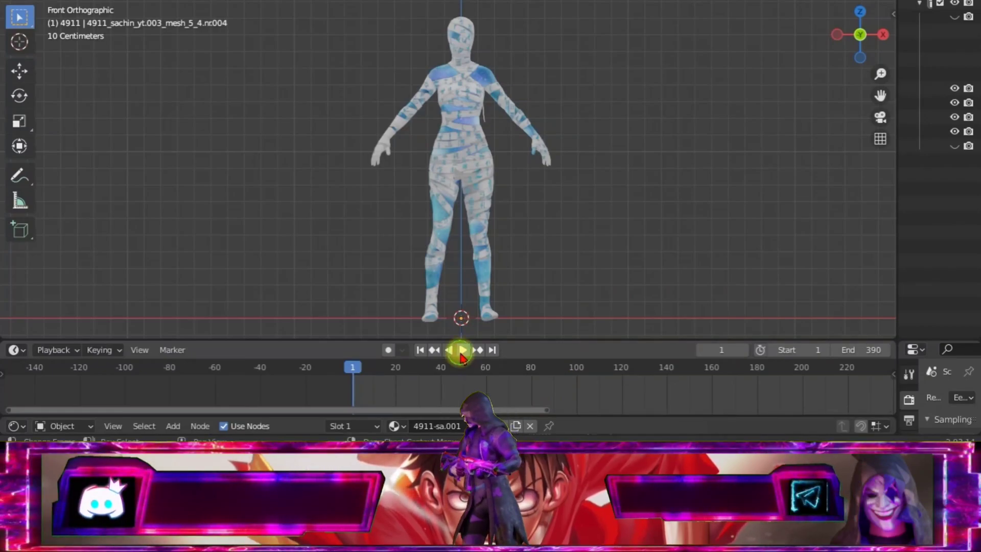
click(463, 350)
Orbit around the playing figure from the side, behind, and back to the front.
scroll(552, 163, up, 5)
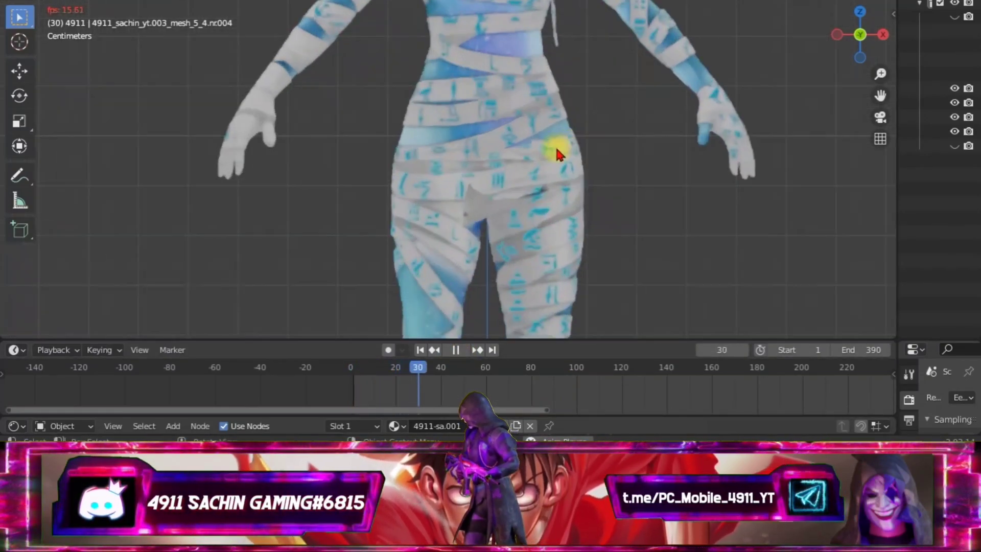
scroll(473, 158, down, 3)
mouse_move(473, 158)
middle_down()
mouse_move(587, 208)
mouse_move(631, 240)
middle_up()
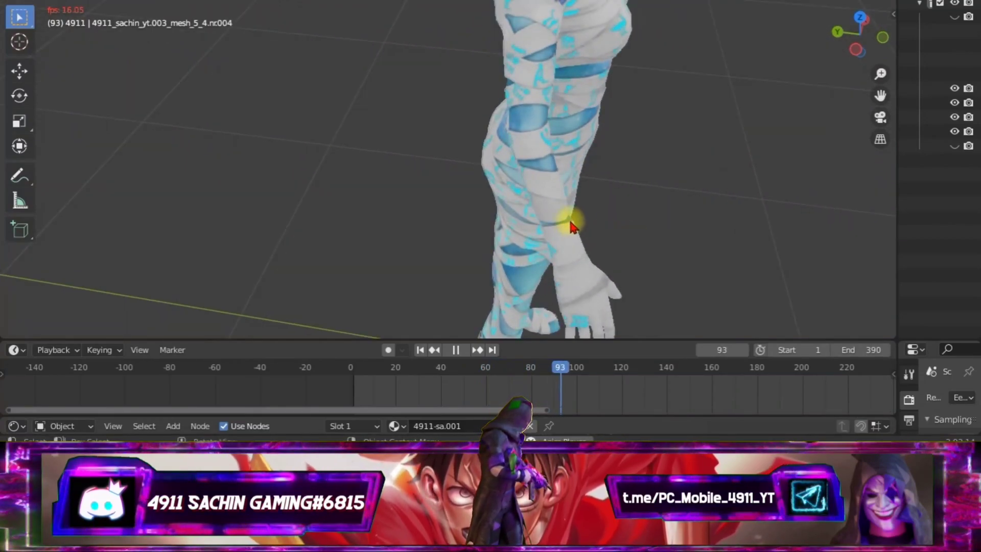
mouse_move(571, 225)
middle_down()
mouse_move(565, 193)
mouse_move(628, 173)
middle_up()
scroll(633, 174, up, 3)
scroll(641, 180, up, 2)
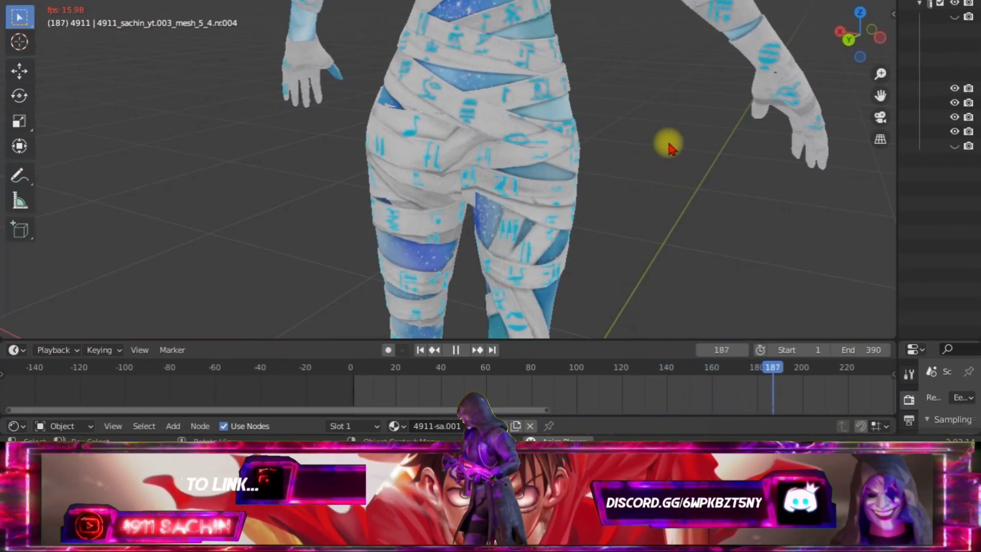
mouse_move(658, 153)
middle_down()
mouse_move(729, 155)
mouse_move(600, 166)
mouse_move(462, 153)
mouse_move(589, 155)
middle_up()
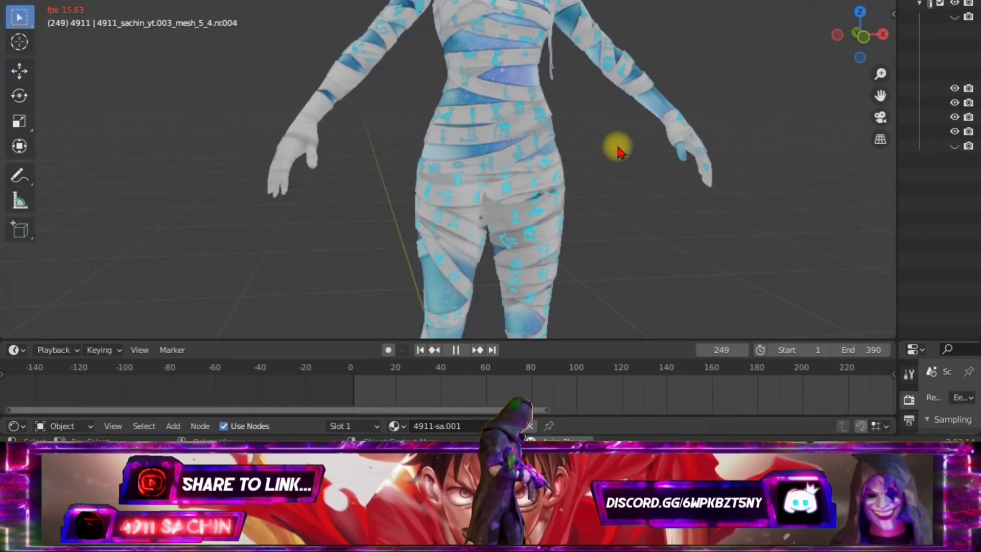
Return to a straight front view framing the upper body and whole head.
click(863, 37)
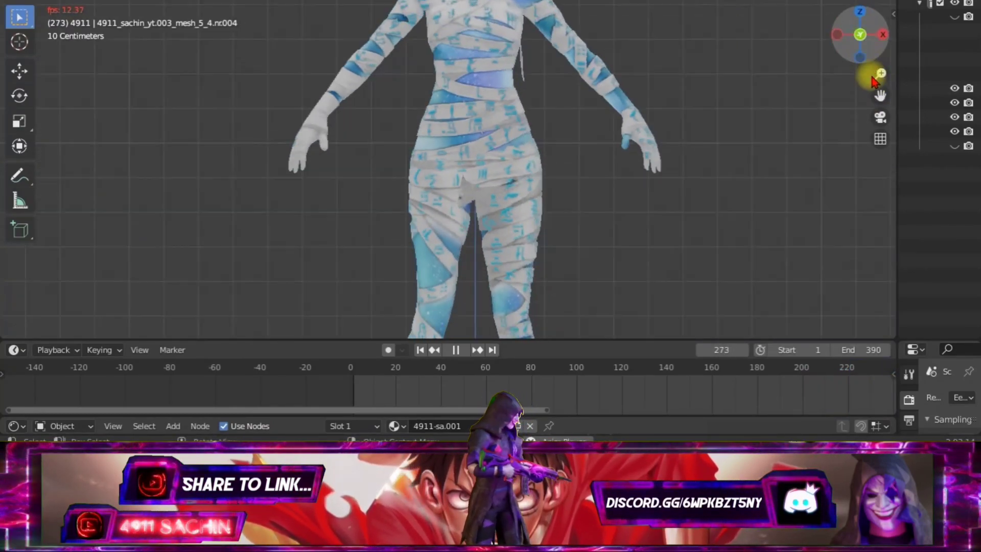
drag(880, 96, 883, 300)
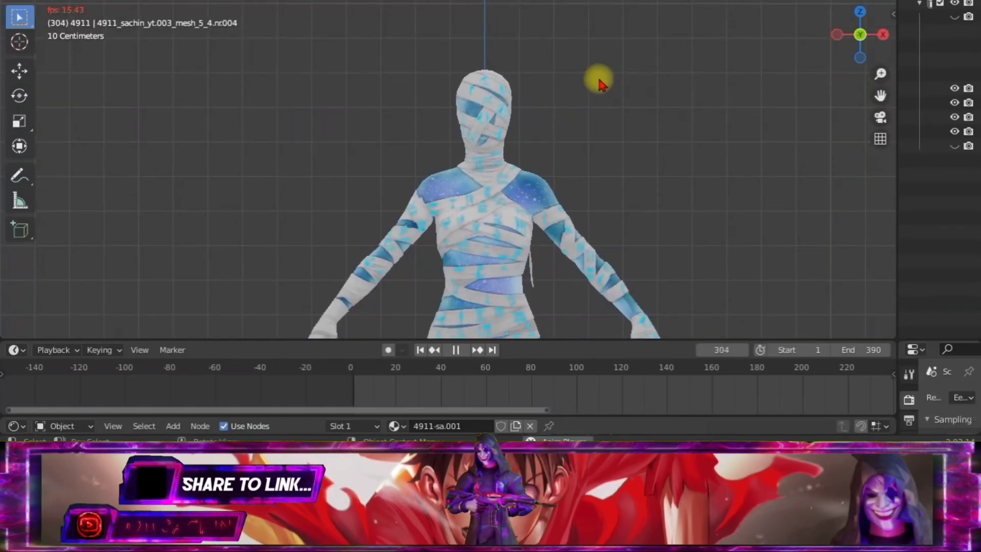
scroll(608, 71, up, 3)
scroll(671, 67, up, 2)
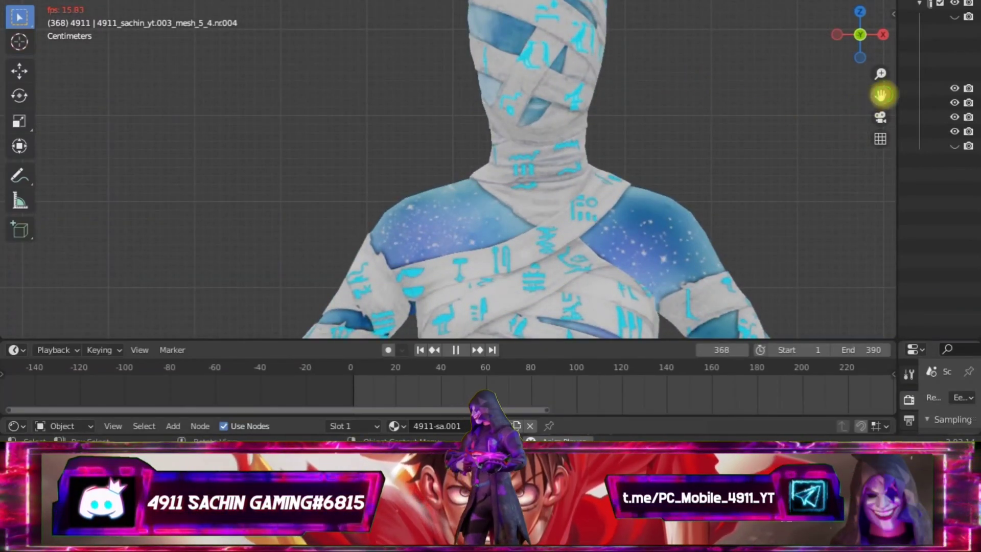
drag(881, 95, 859, 204)
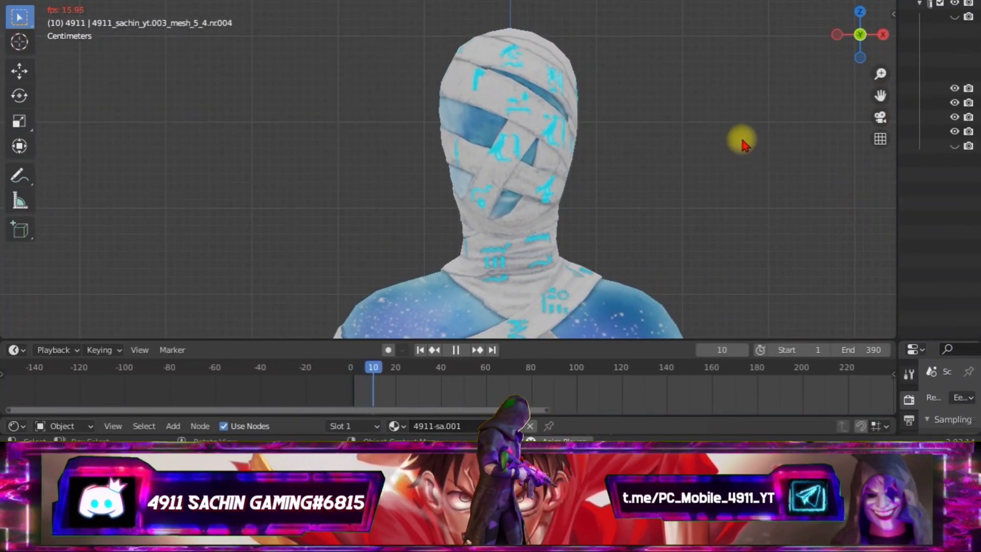
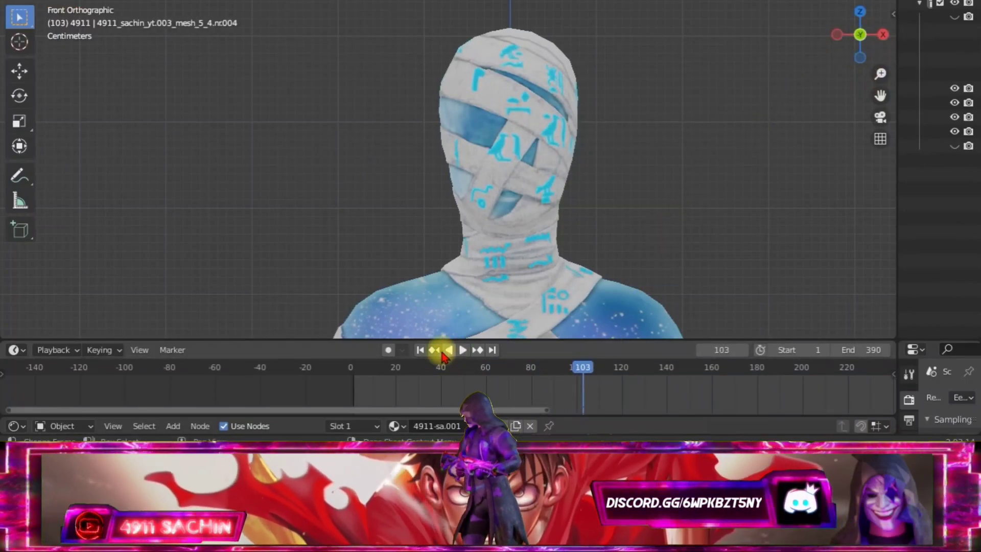
Rewind to frame 1, zoom out and pan down to the figure's legs.
click(420, 350)
scroll(659, 204, down, 1)
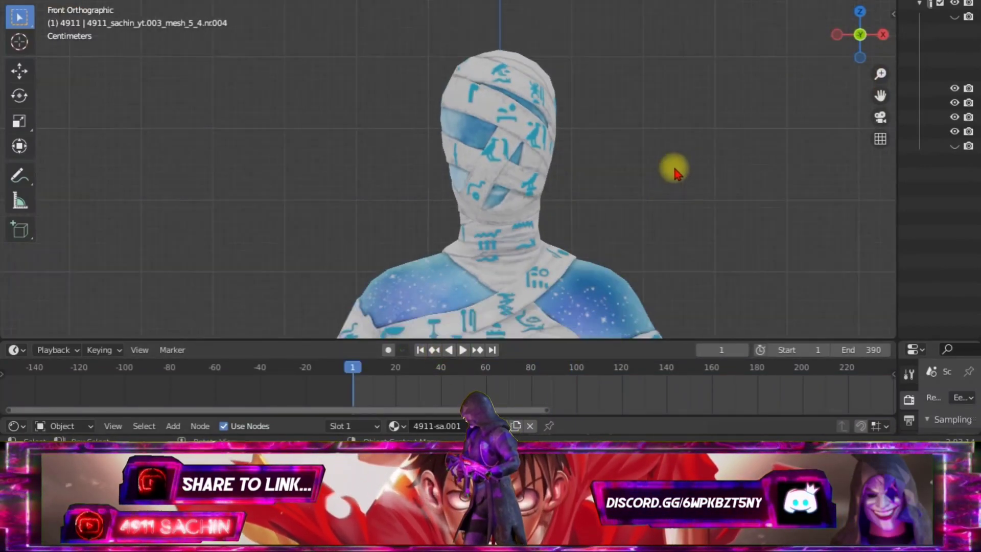
scroll(705, 164, down, 3)
scroll(756, 148, down, 2)
drag(871, 93, 854, 228)
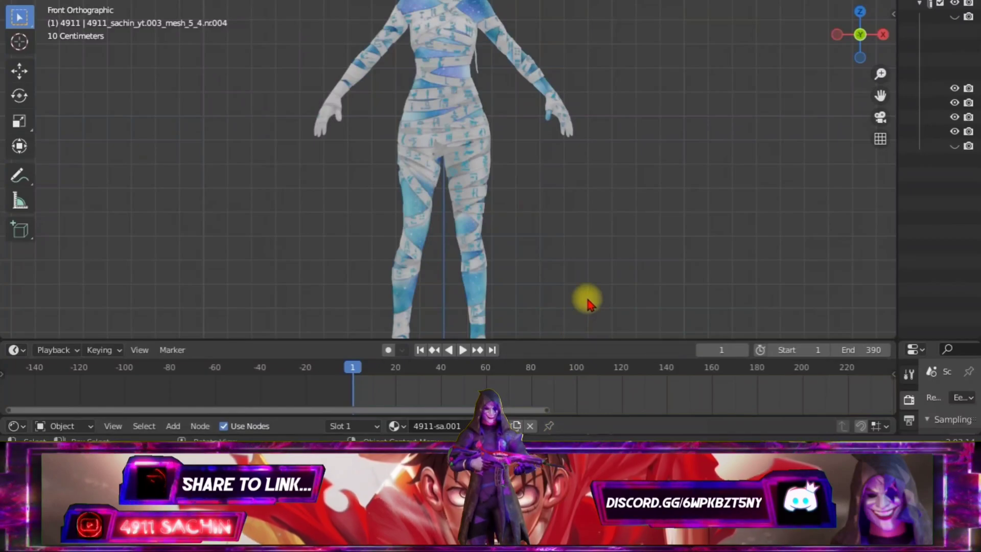
Give the 3D viewport more height and orbit to view the figure from the side.
drag(553, 340, 561, 378)
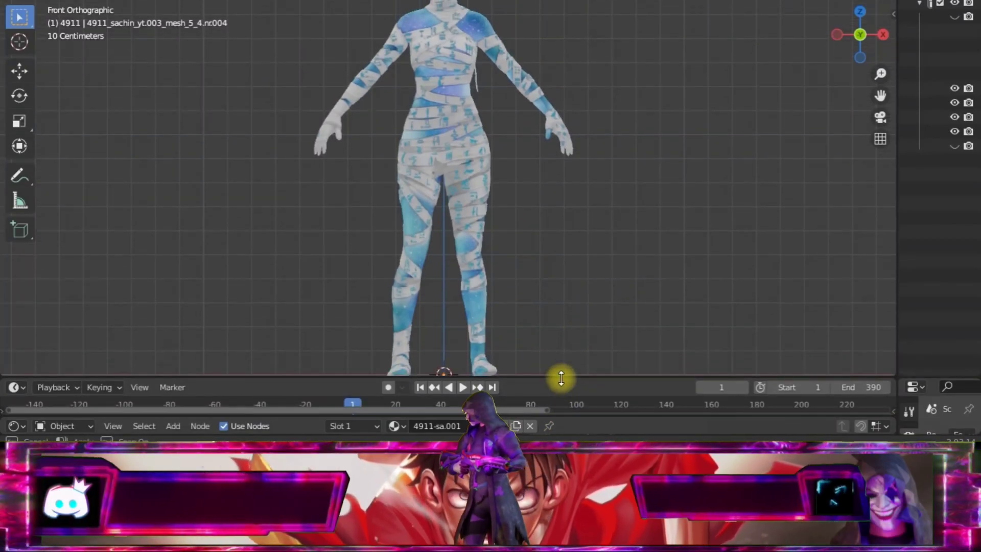
scroll(512, 234, down, 2)
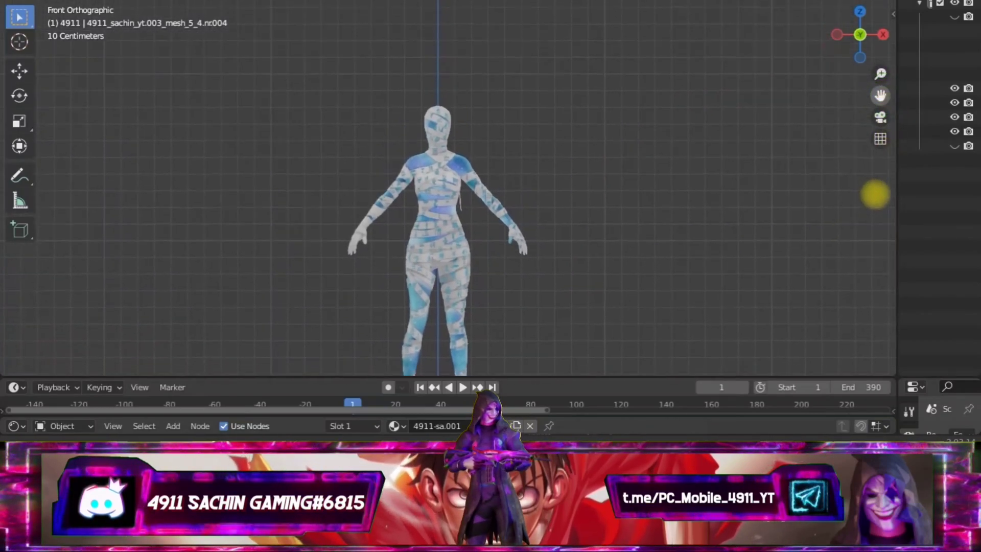
scroll(615, 197, up, 3)
mouse_move(615, 197)
middle_down()
mouse_move(381, 160)
mouse_move(527, 196)
middle_up()
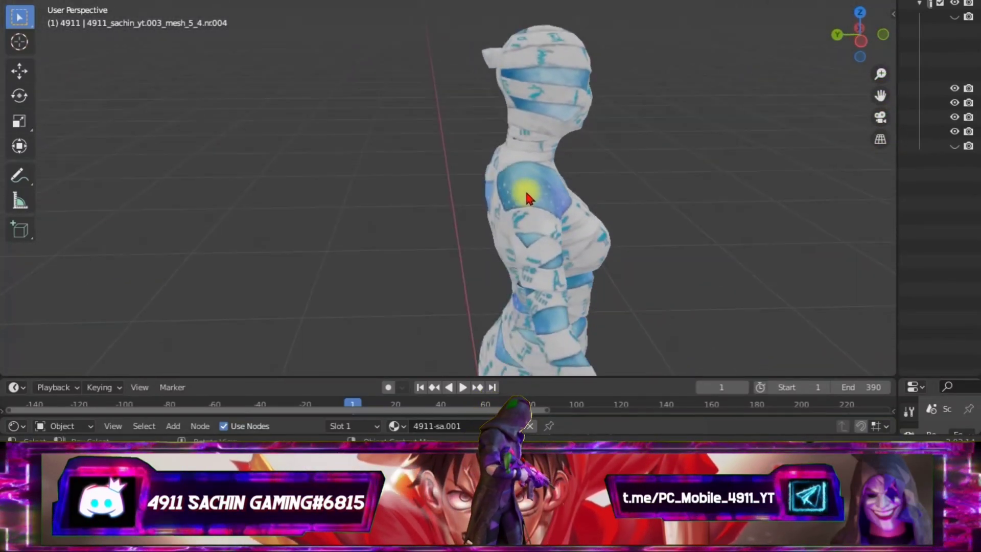
Unhide the ponytail hair mesh and enlarge the Shader Editor to reveal the Multiply 0.500 node setup.
click(955, 146)
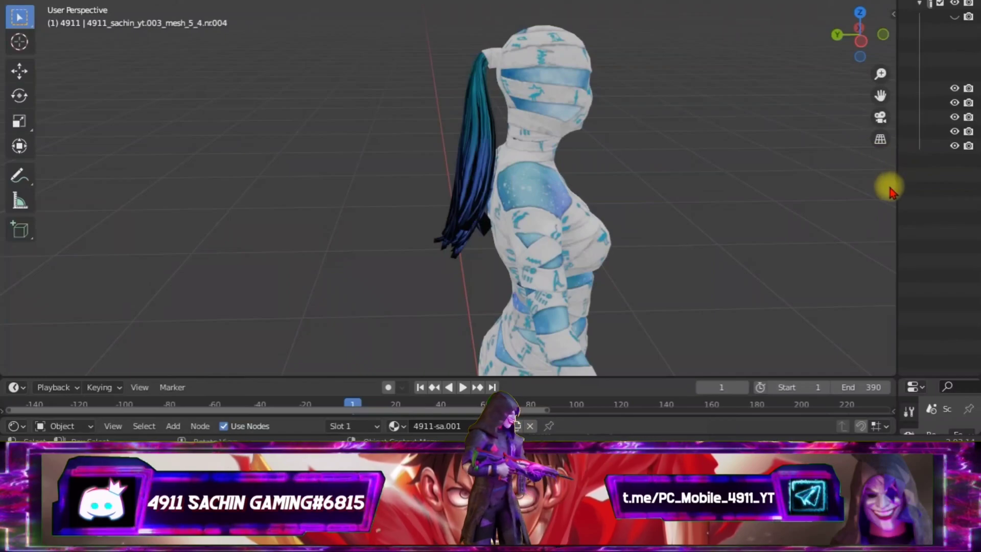
drag(895, 183, 796, 189)
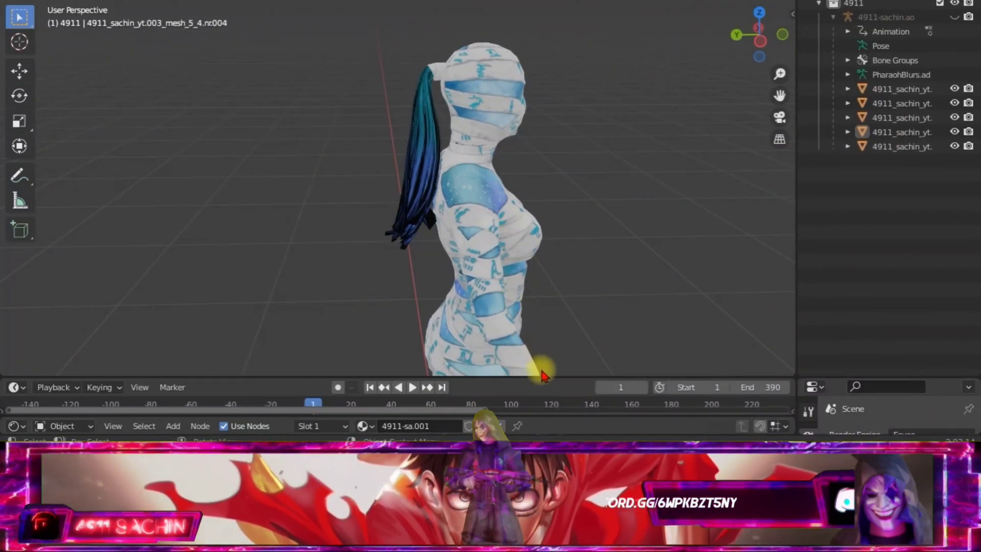
drag(543, 378, 562, 179)
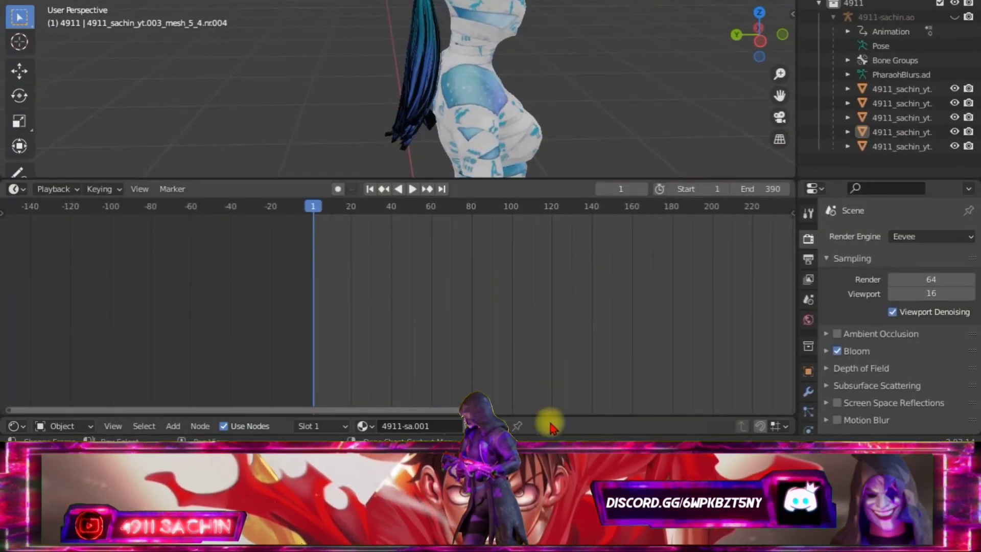
drag(551, 416, 562, 211)
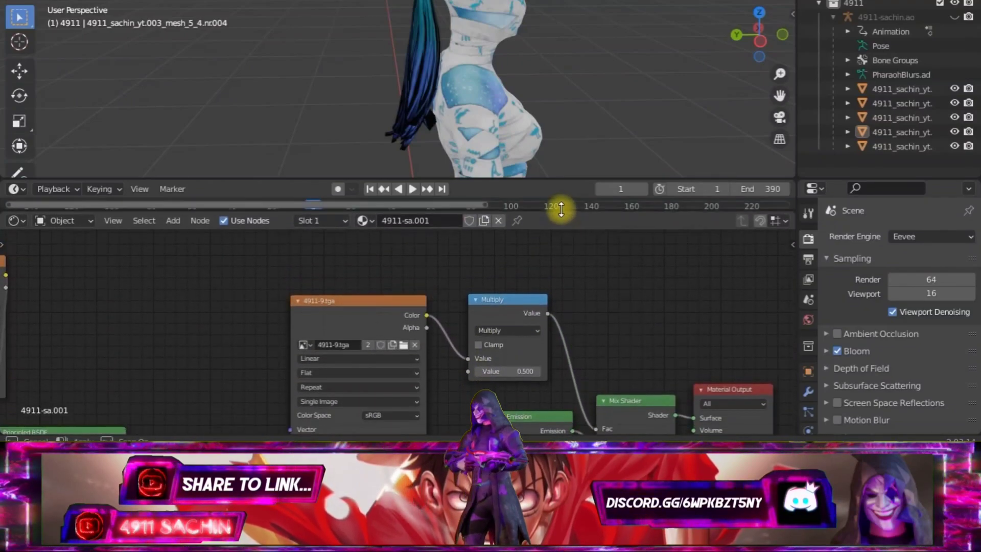
Copy the Emission and Mix Shader nodes, then select the ponytail hair to show mat_4.001.
scroll(378, 289, down, 2)
scroll(241, 284, down, 2)
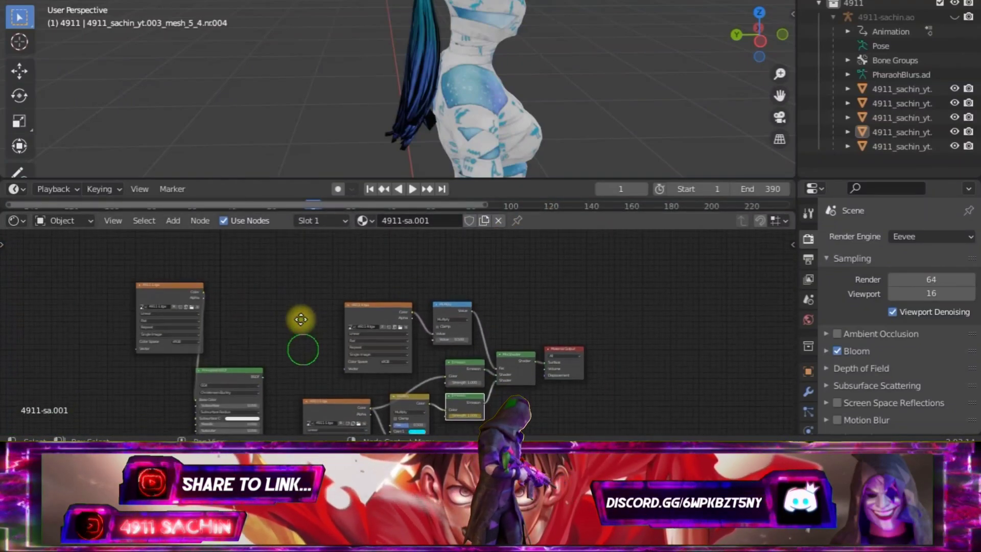
scroll(358, 317, up, 2)
scroll(429, 347, up, 1)
scroll(439, 347, up, 1)
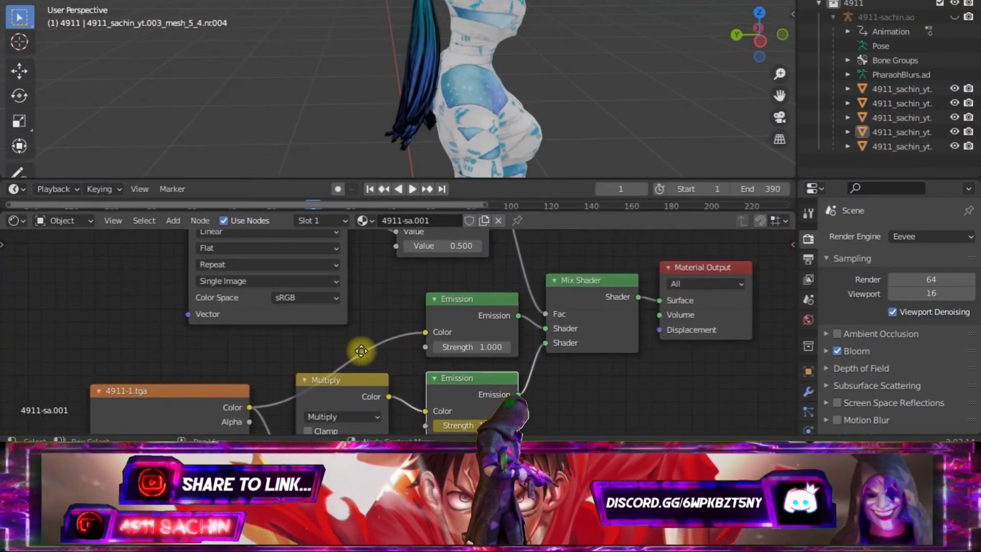
drag(566, 326, 506, 289)
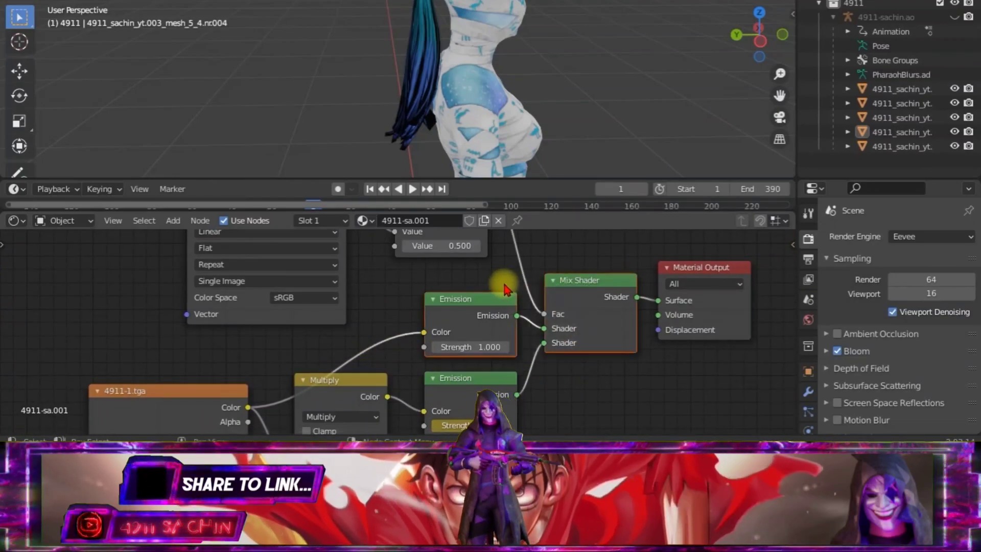
right_click(485, 309)
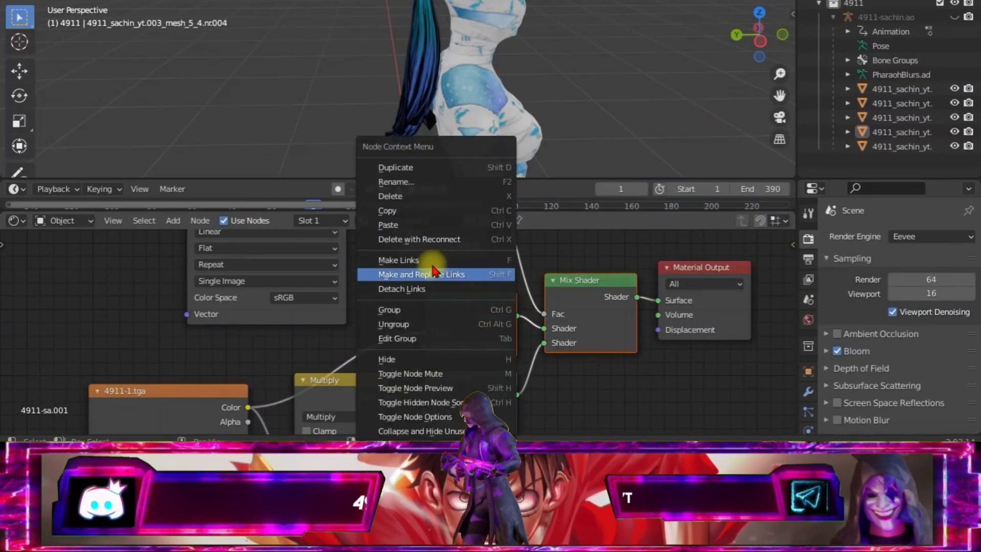
click(401, 211)
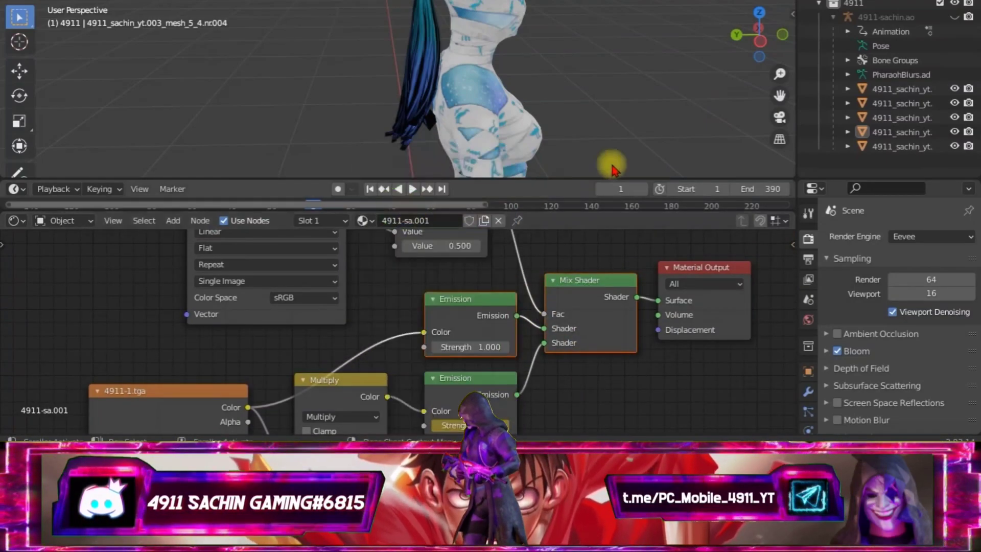
click(889, 148)
scroll(318, 333, down, 3)
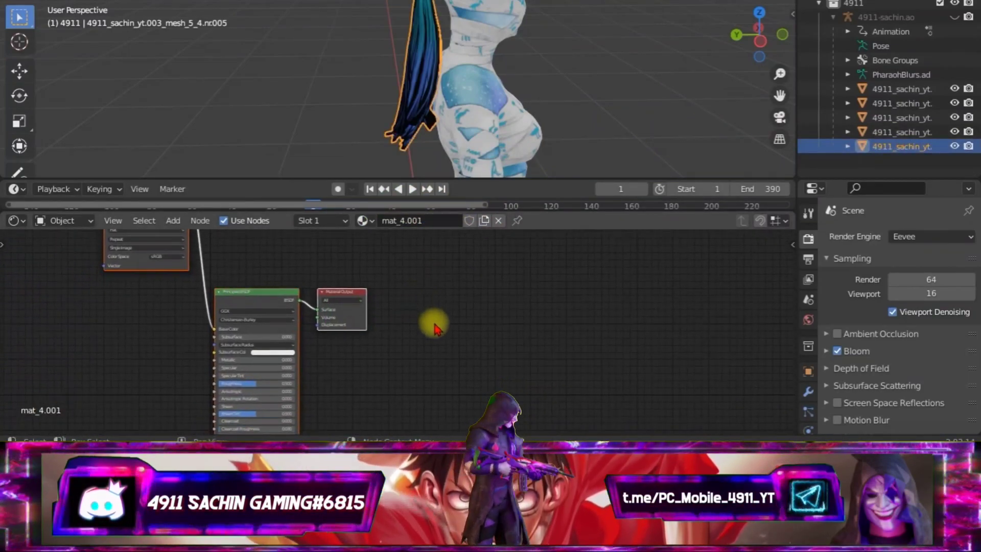
Paste the Emission and Mix Shader nodes into mat_4.001, moving the Material Output further right.
right_click(447, 317)
click(390, 293)
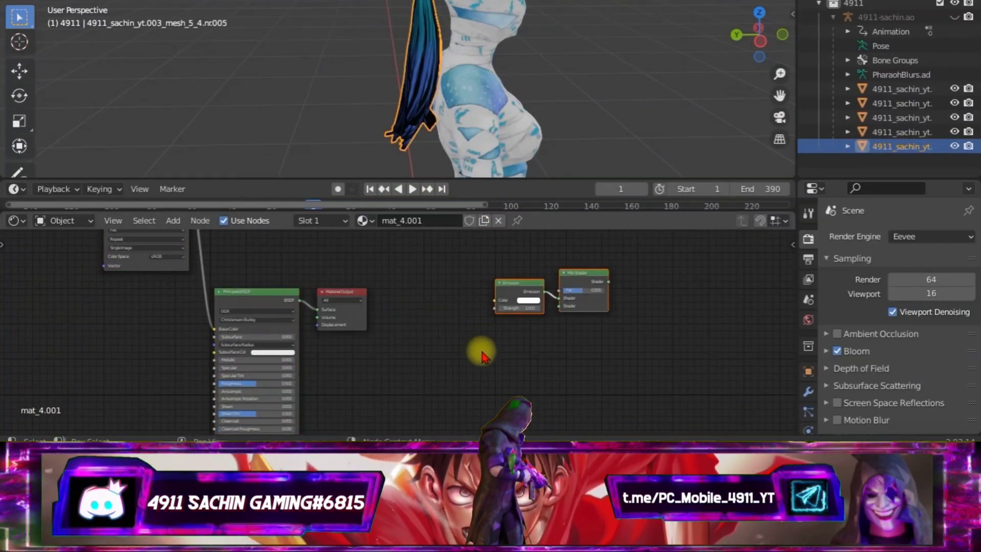
drag(531, 295, 396, 382)
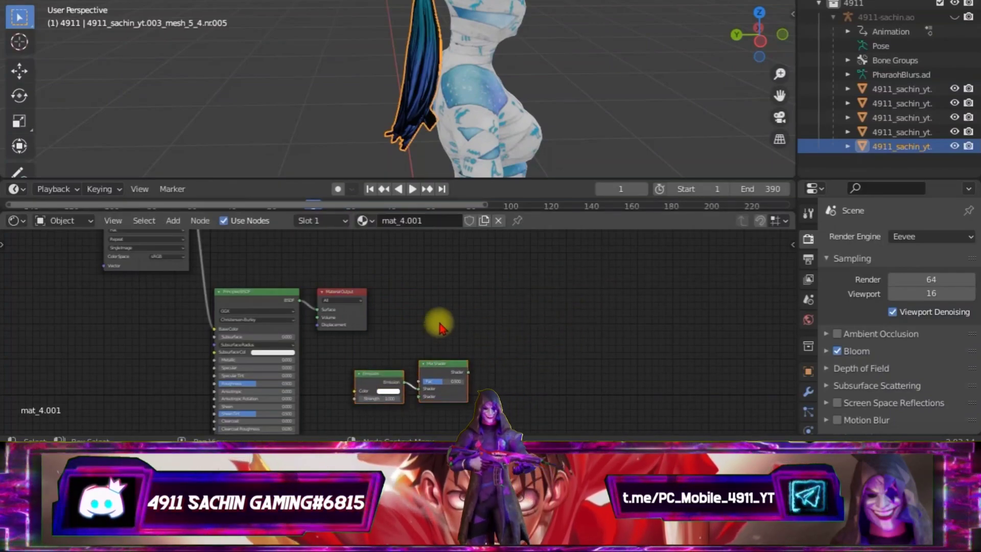
scroll(433, 347, up, 2)
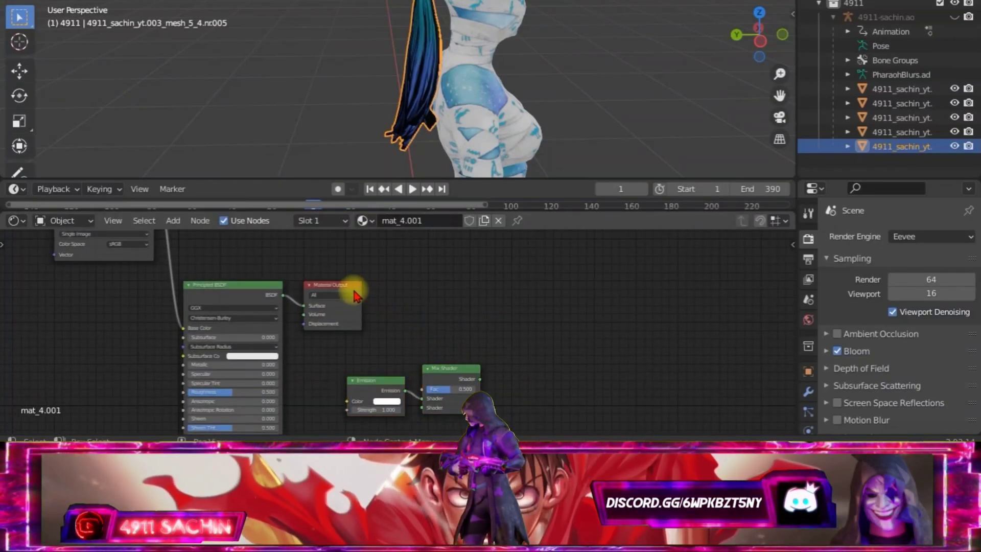
drag(349, 293, 466, 286)
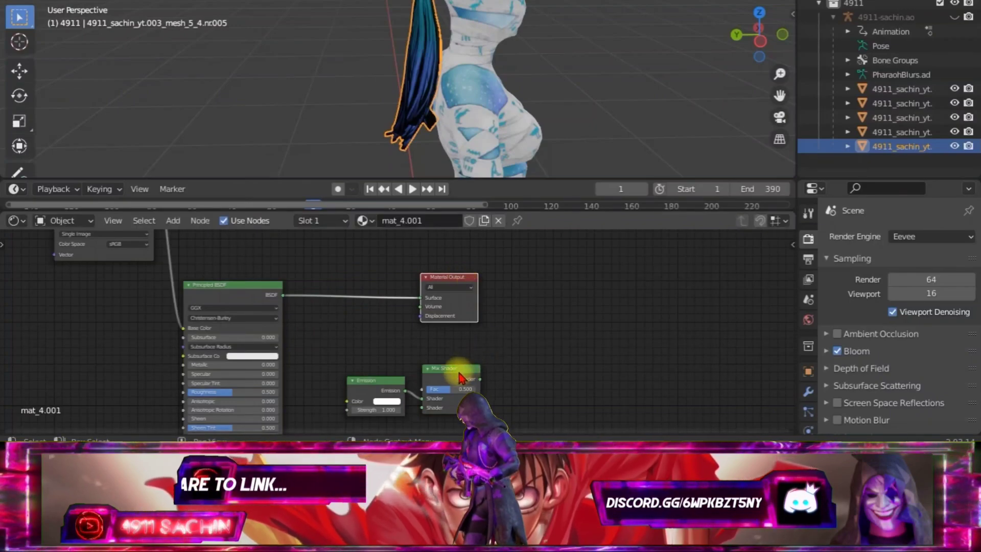
Insert the Mix Shader between Principled BSDF and Material Output Surface, and reposition the Emission node.
drag(461, 378, 366, 293)
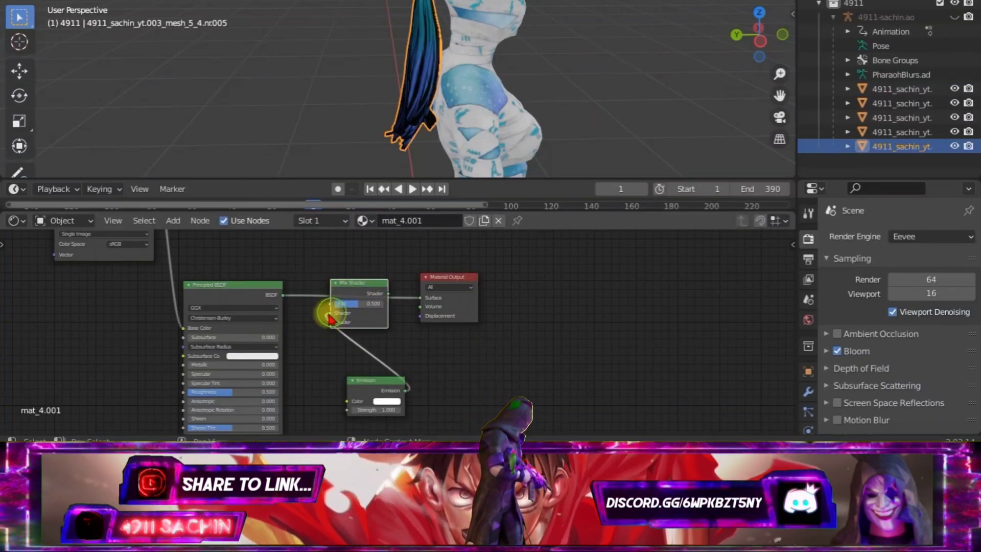
drag(330, 317, 322, 343)
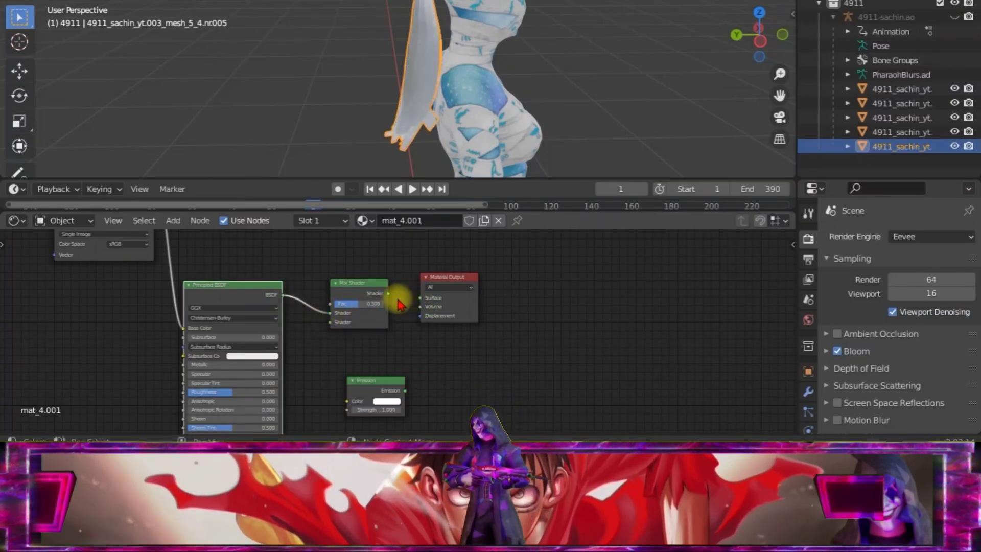
drag(389, 294, 422, 302)
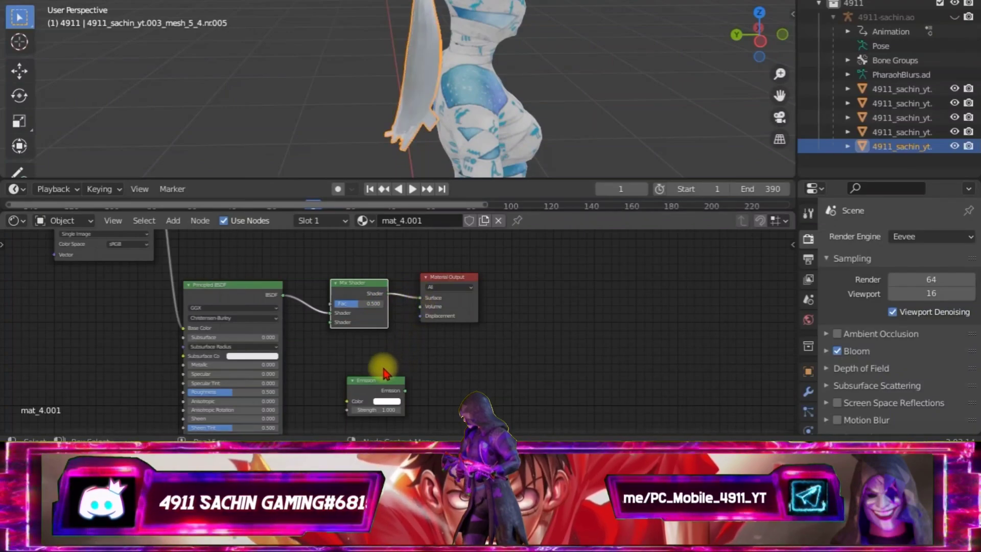
middle_drag(383, 365, 435, 321)
scroll(458, 347, up, 2)
drag(431, 335, 369, 363)
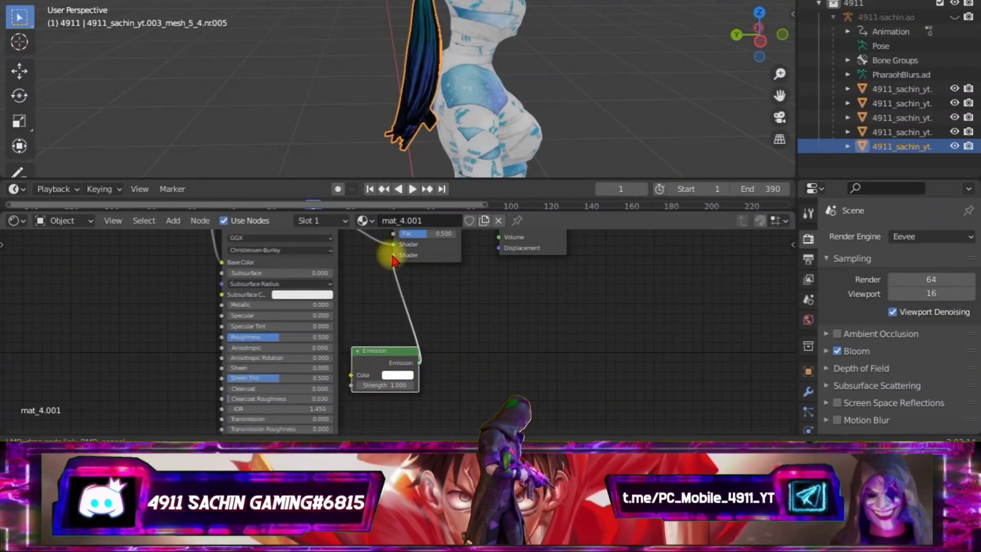
Link Emission into the Mix Shader's second input and feed the 10.tga colour into Emission Color.
drag(393, 258, 392, 255)
scroll(368, 283, down, 1)
middle_drag(372, 280, 409, 338)
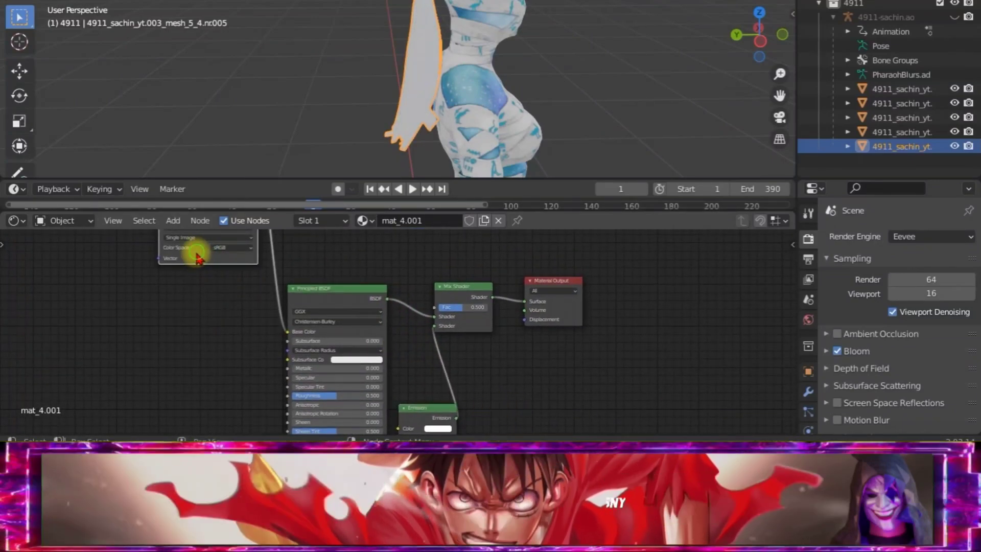
drag(195, 249, 152, 367)
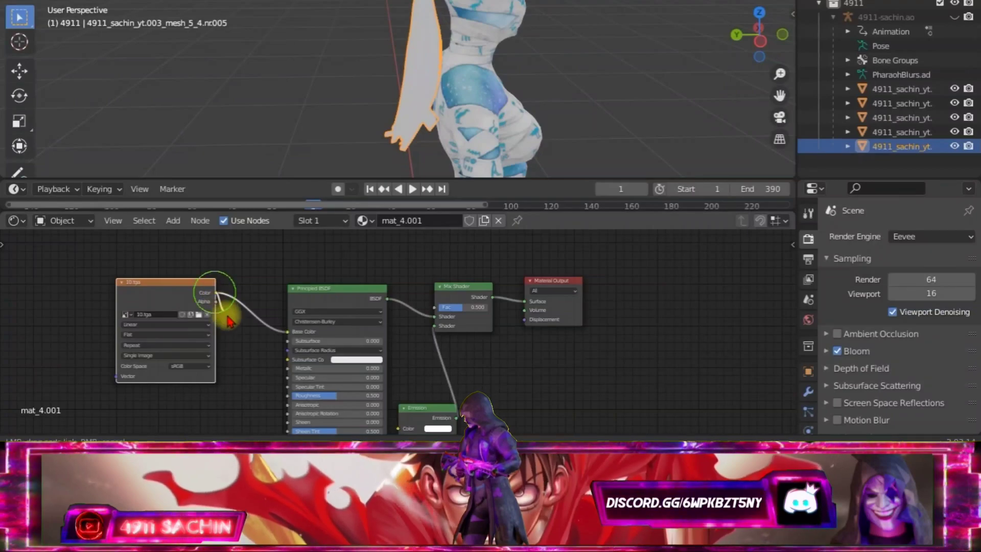
drag(404, 433, 403, 429)
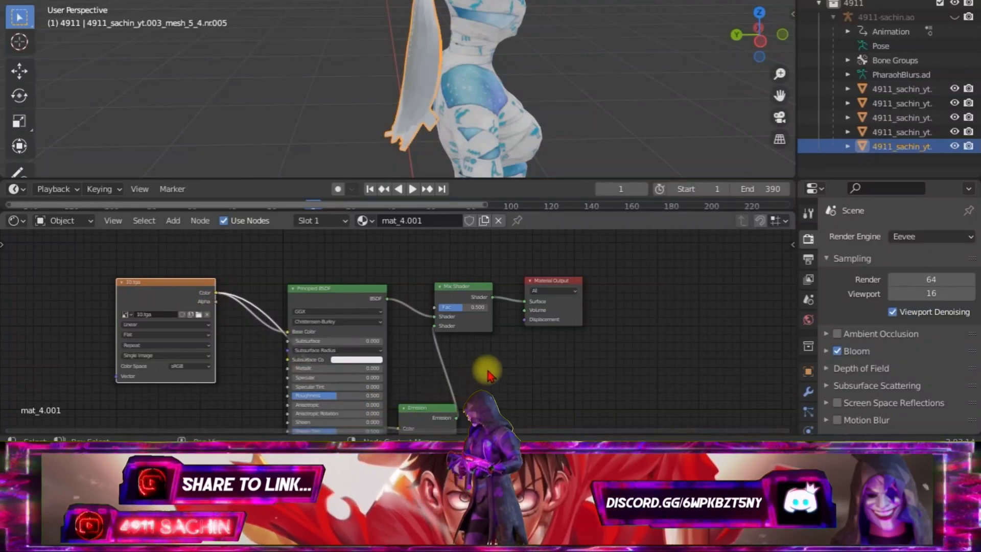
Rearrange the nodes and connect the 10.tga Alpha output to the Principled BSDF Alpha.
scroll(485, 368, up, 1)
middle_drag(478, 372, 493, 325)
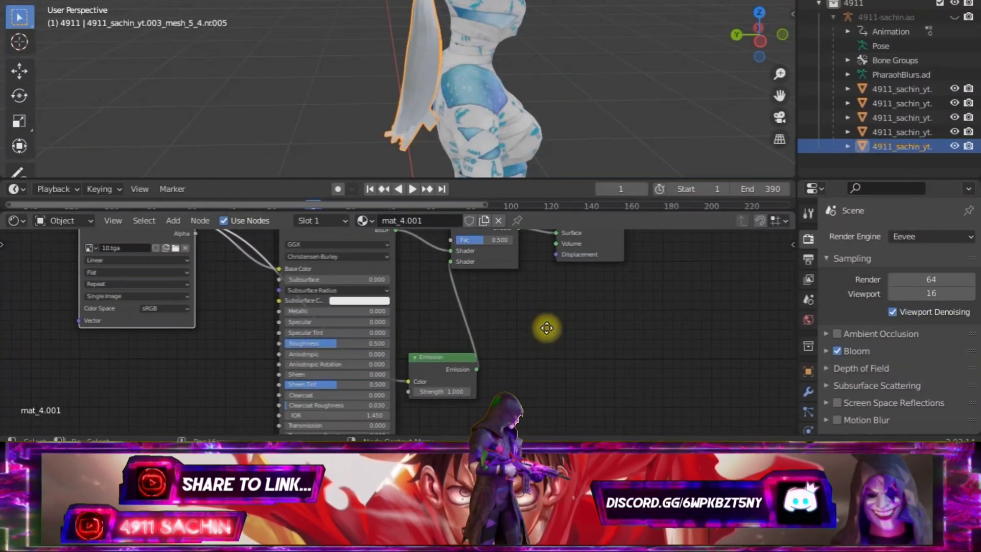
scroll(444, 337, down, 1)
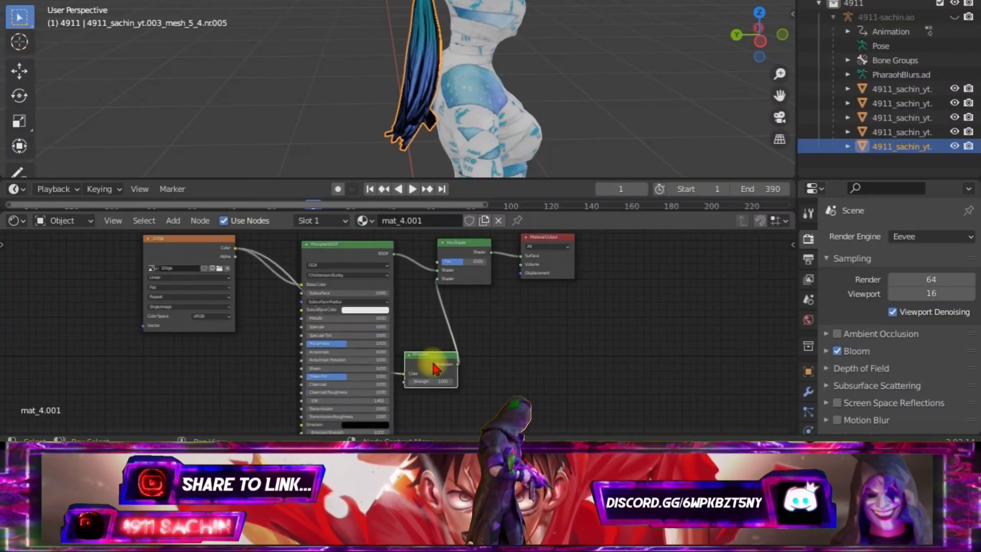
drag(435, 368, 483, 343)
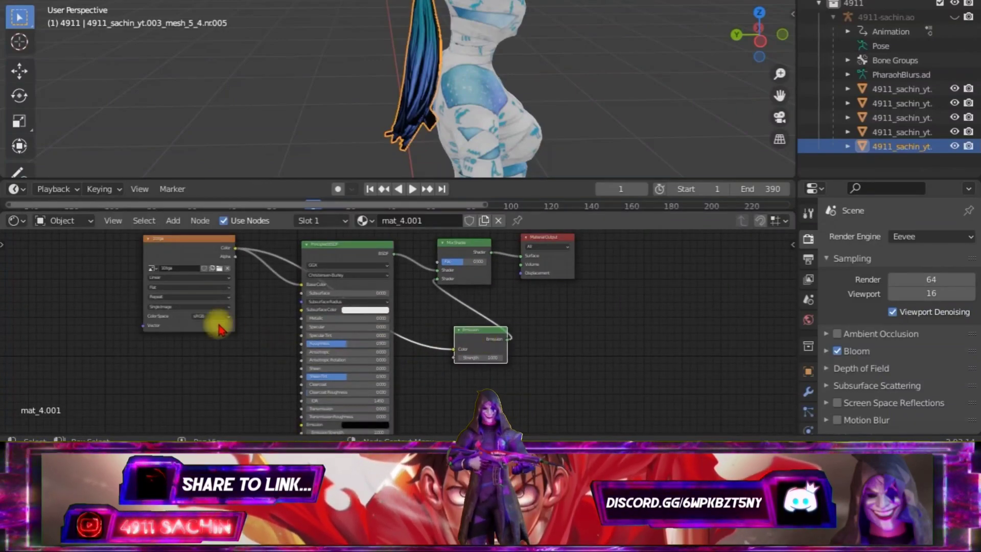
scroll(217, 358, down, 1)
middle_drag(214, 385, 220, 307)
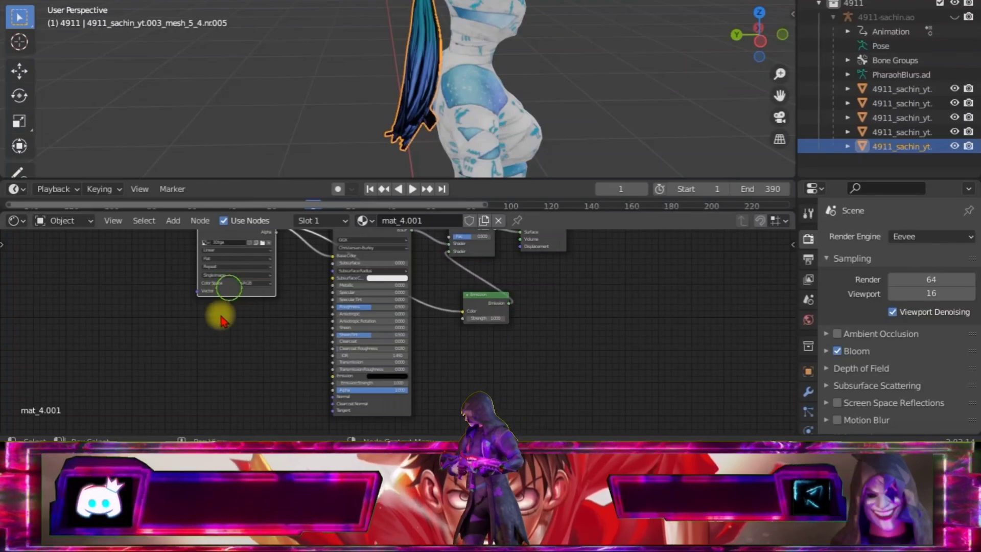
drag(221, 319, 199, 377)
scroll(278, 383, up, 2)
scroll(284, 324, up, 1)
scroll(202, 304, up, 1)
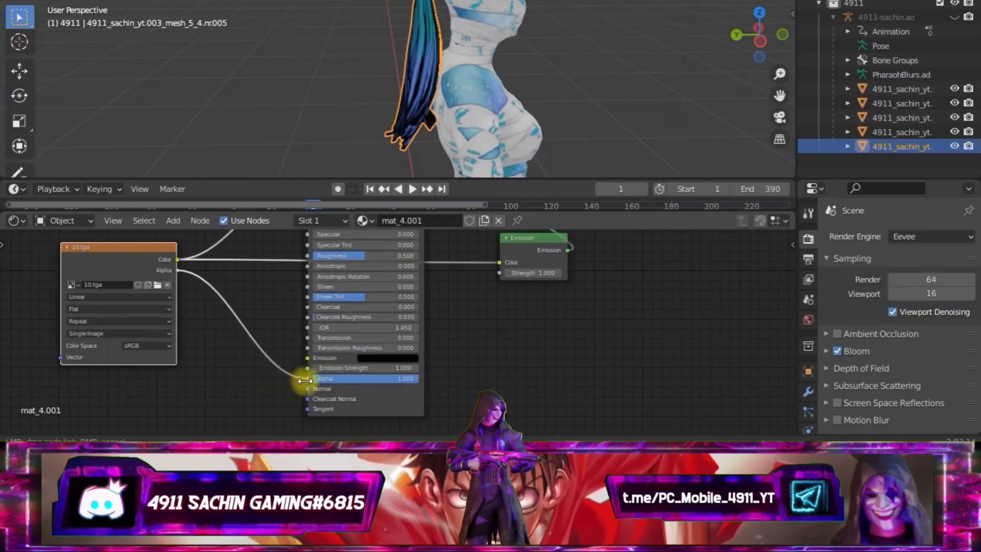
drag(305, 380, 307, 378)
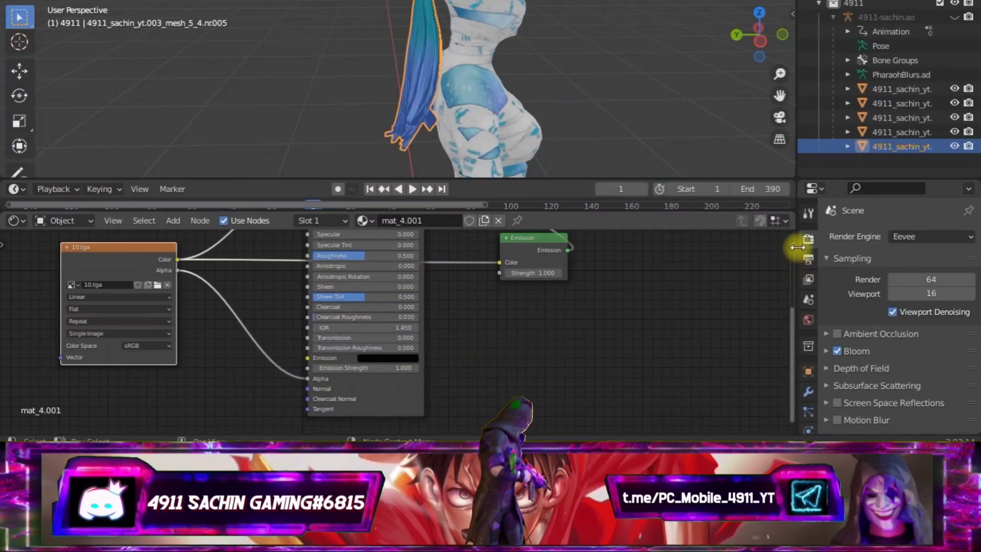
Set the mat_4.001 material's Blend Mode to Alpha Hashed in the sidebar settings.
drag(791, 245, 638, 245)
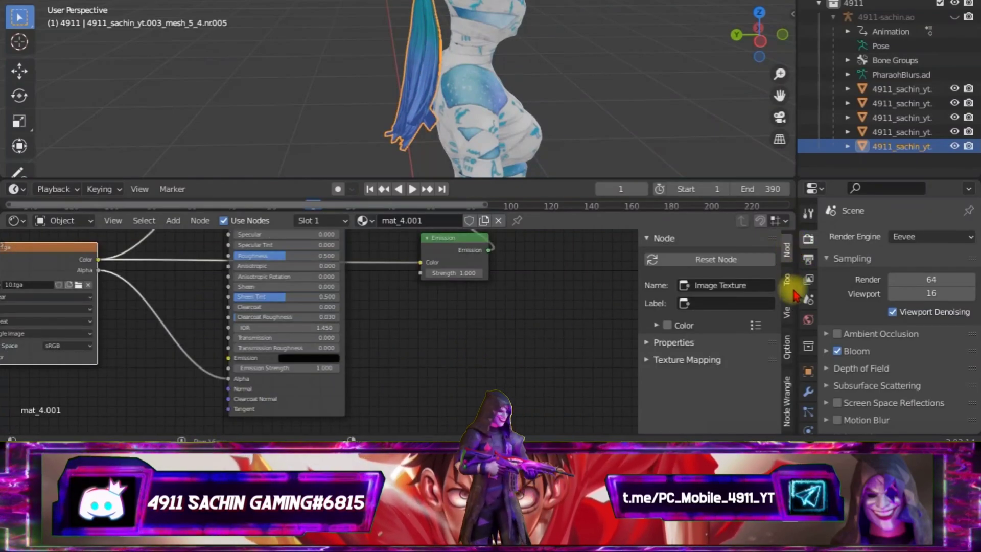
click(786, 347)
click(738, 278)
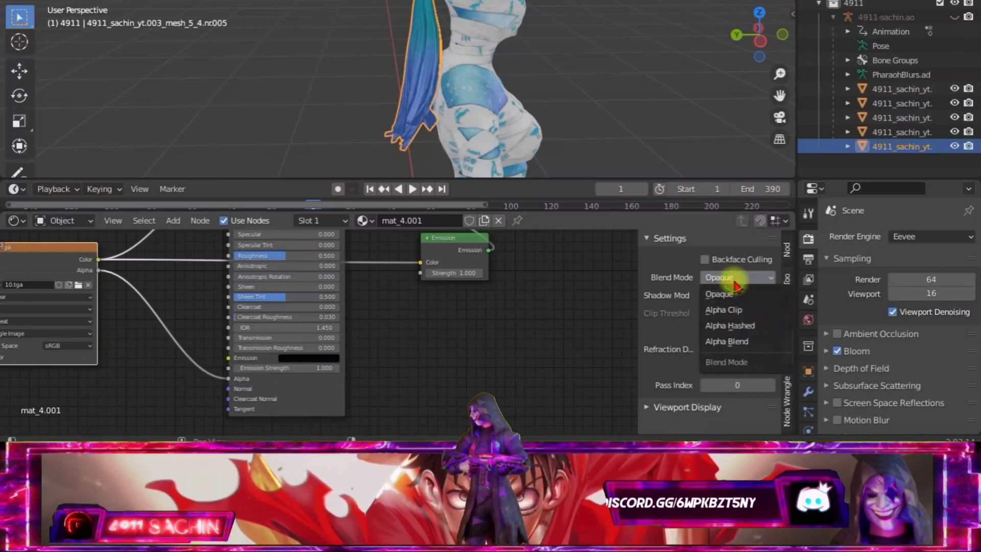
click(738, 330)
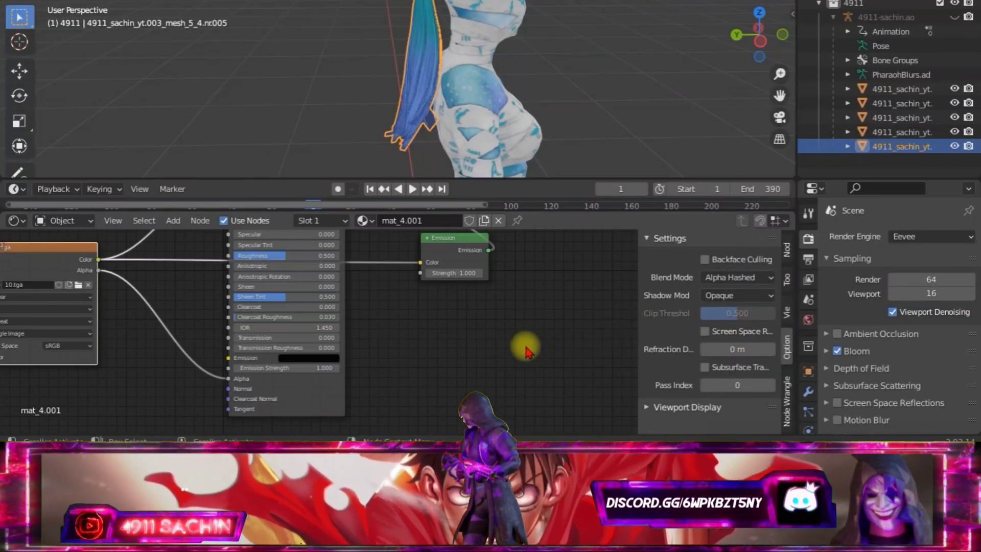
drag(639, 310, 781, 291)
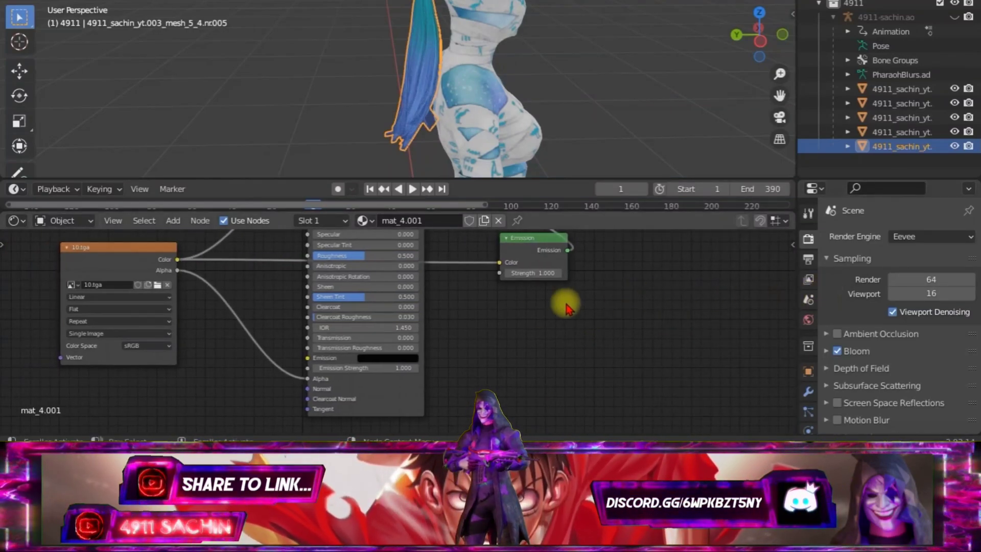
scroll(438, 291, down, 2)
On mat_4.001, set Emission Strength to 1.6 and Principled BSDF Metallic and Specular to 0.5.
middle_drag(437, 291, 436, 352)
scroll(450, 347, up, 2)
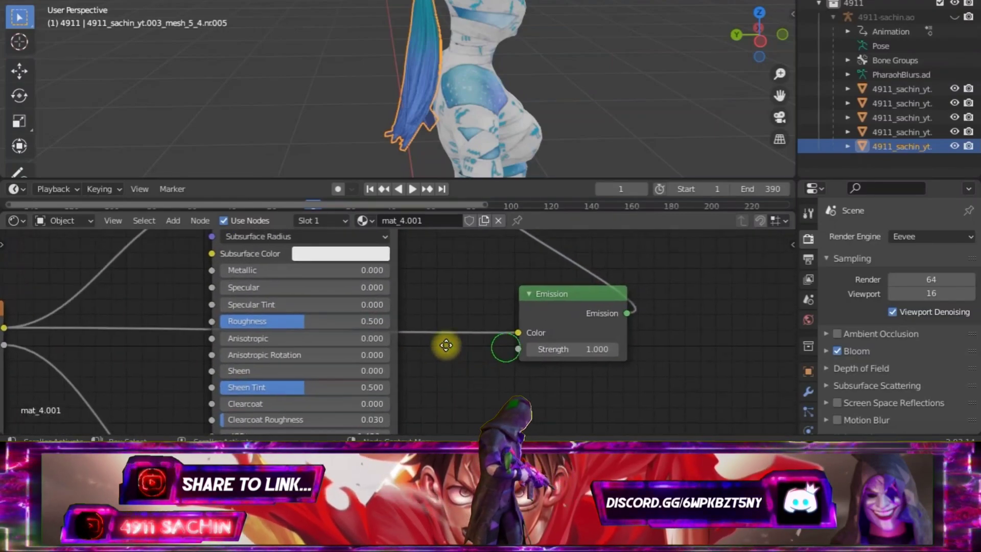
scroll(491, 353, up, 1)
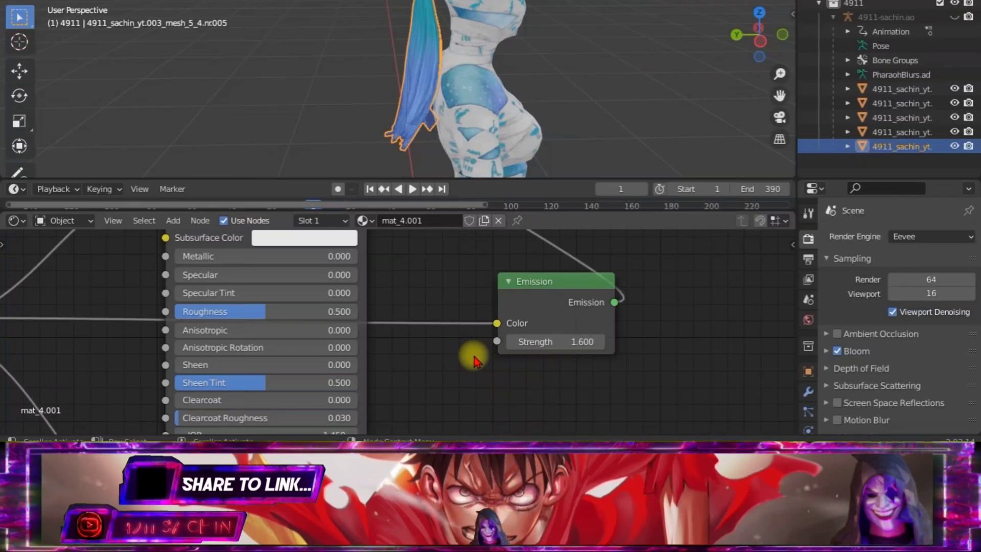
scroll(444, 322, down, 3)
scroll(405, 300, down, 1)
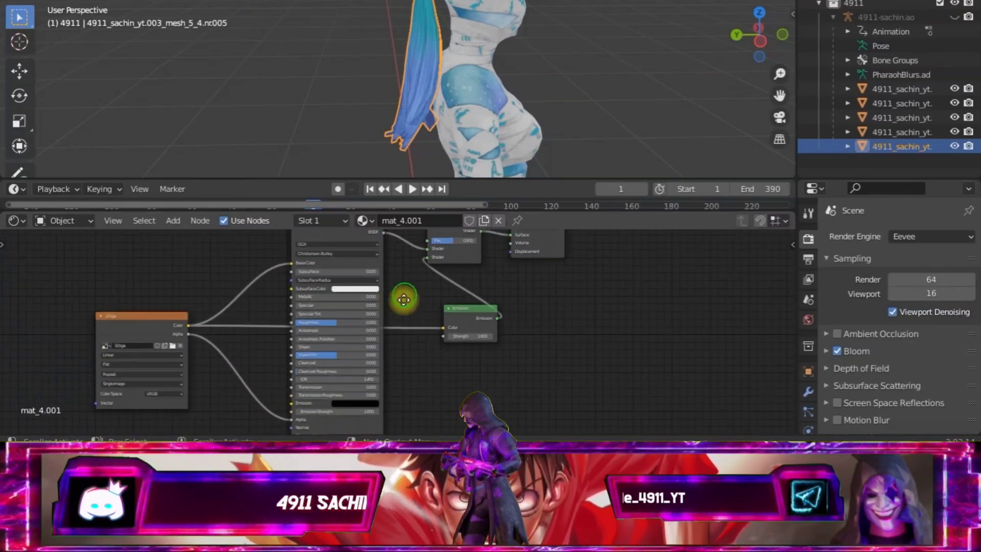
scroll(417, 351, up, 1)
scroll(419, 348, up, 1)
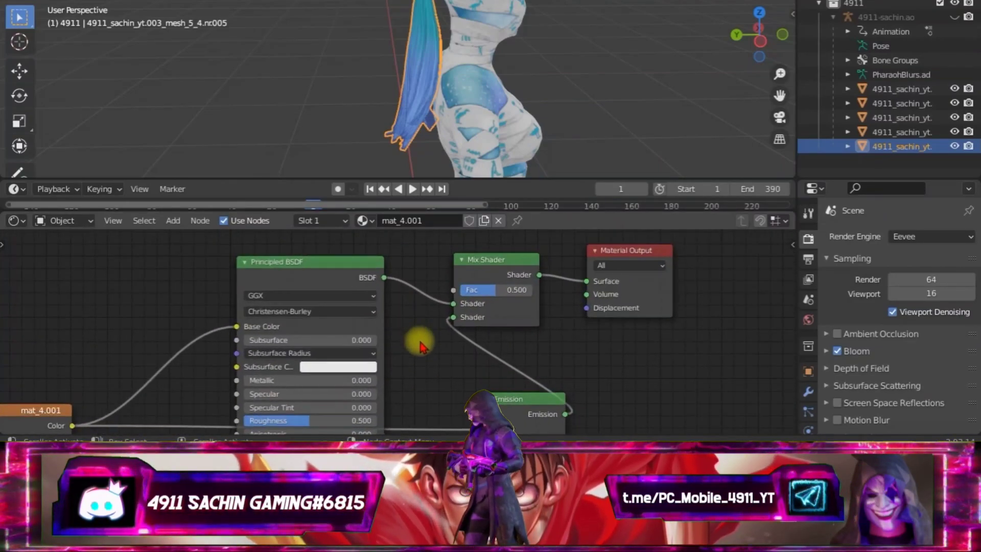
scroll(411, 378, up, 1)
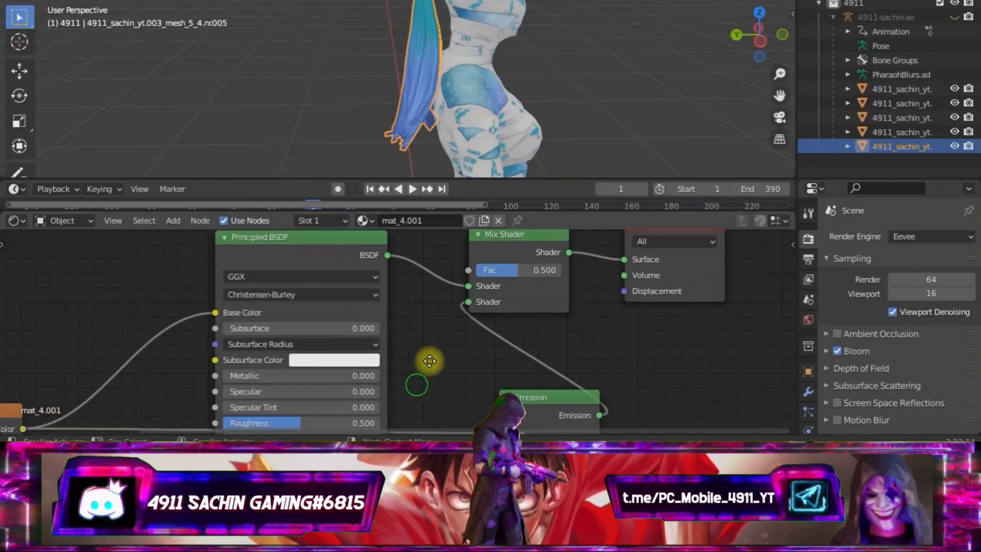
scroll(427, 361, up, 1)
text(0.5)
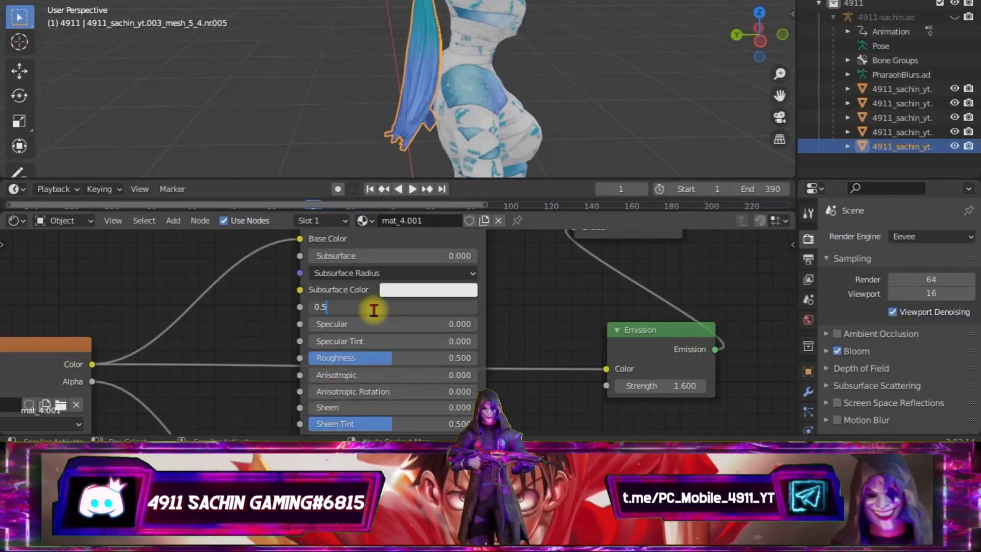
key(Return)
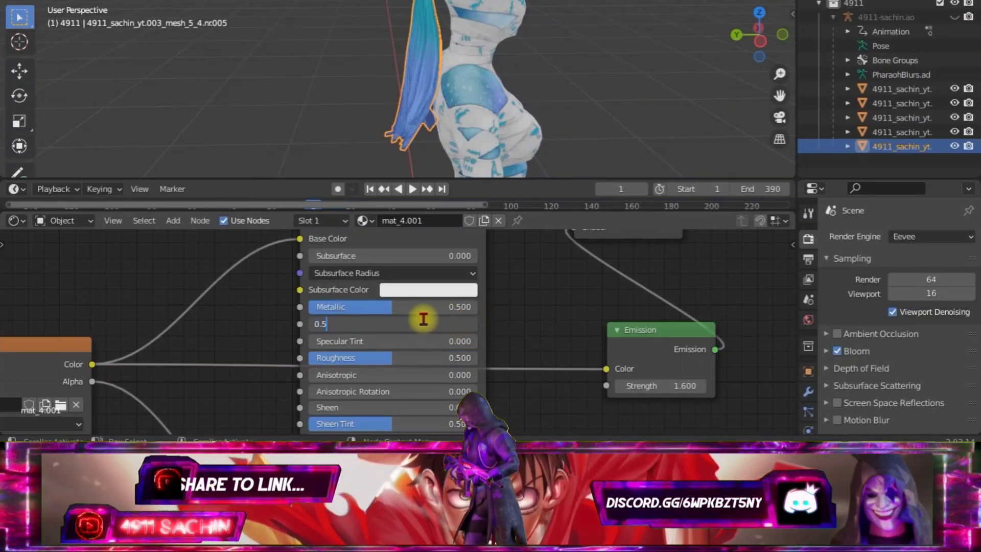
scroll(562, 307, down, 2)
scroll(516, 278, down, 1)
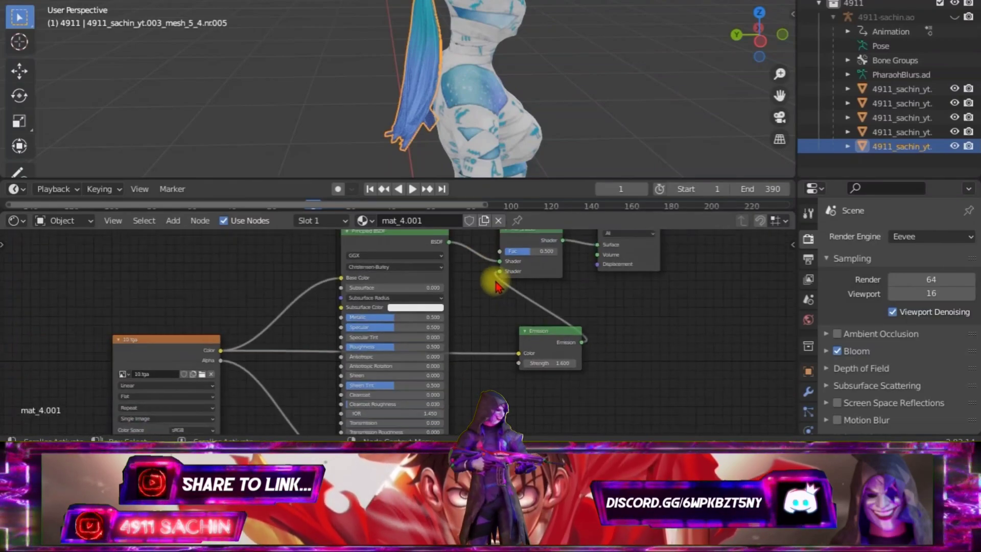
scroll(511, 271, down, 1)
Collapse the node editor and enlarge the 3D viewport over the timeline.
drag(552, 215, 549, 417)
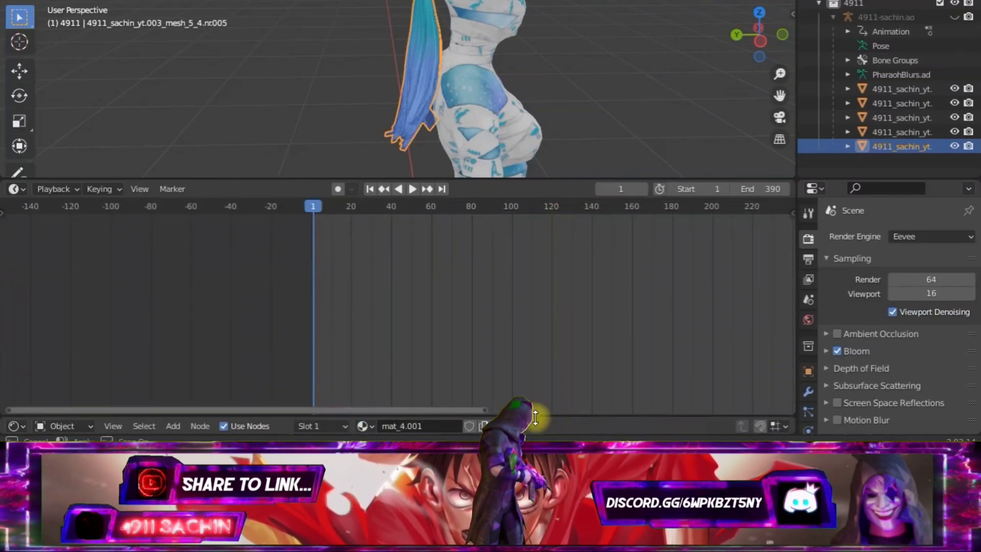
click(506, 176)
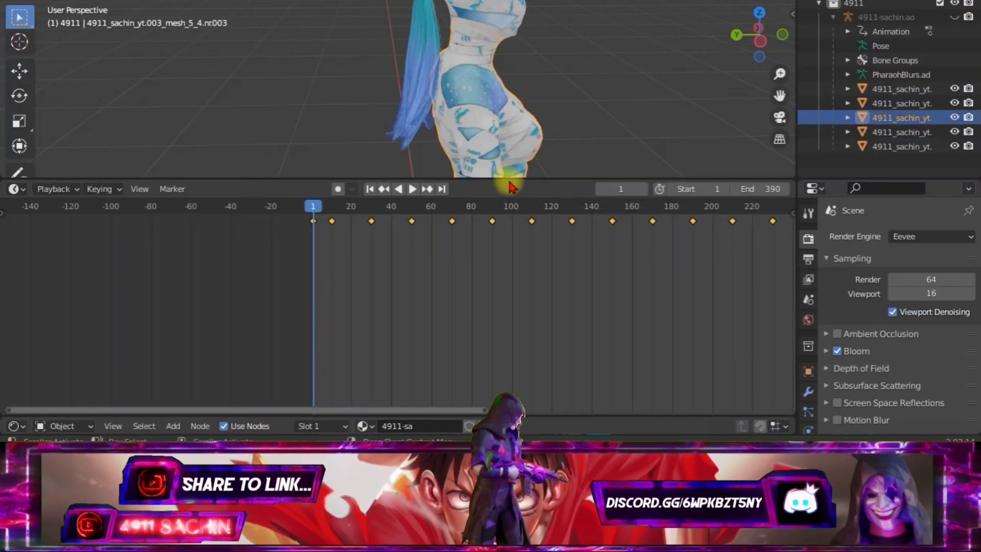
click(579, 152)
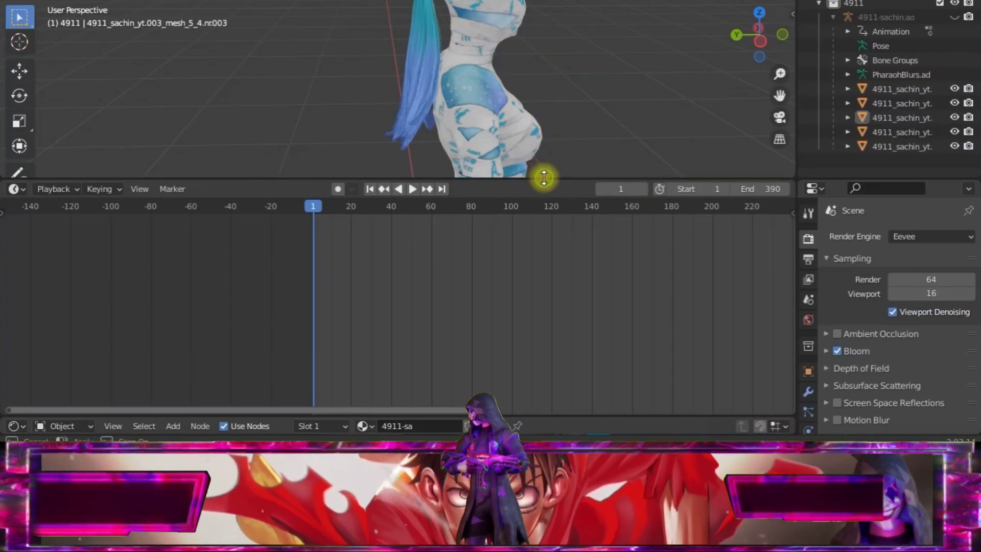
drag(543, 179, 544, 401)
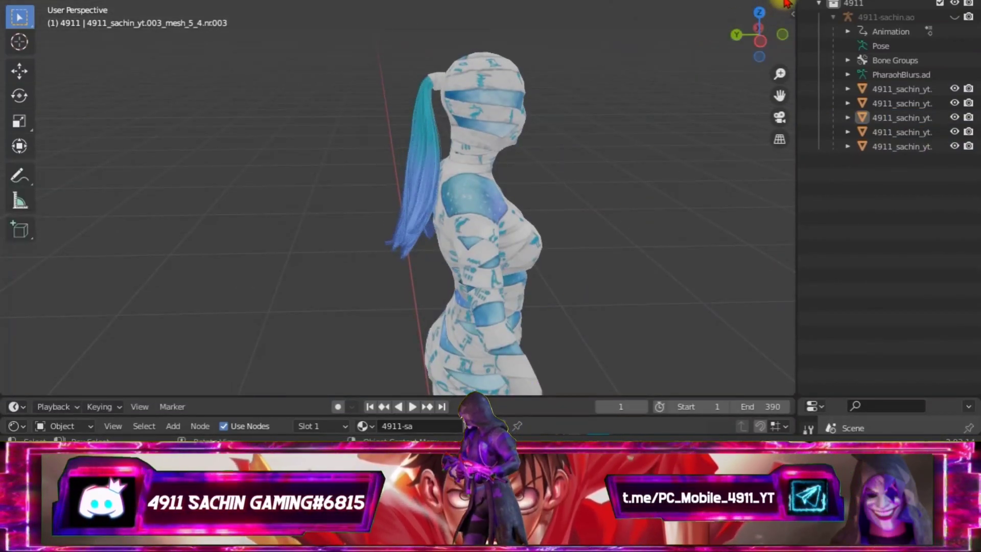
View the character from the front, orbit around both sides, then return to front orthographic.
click(783, 36)
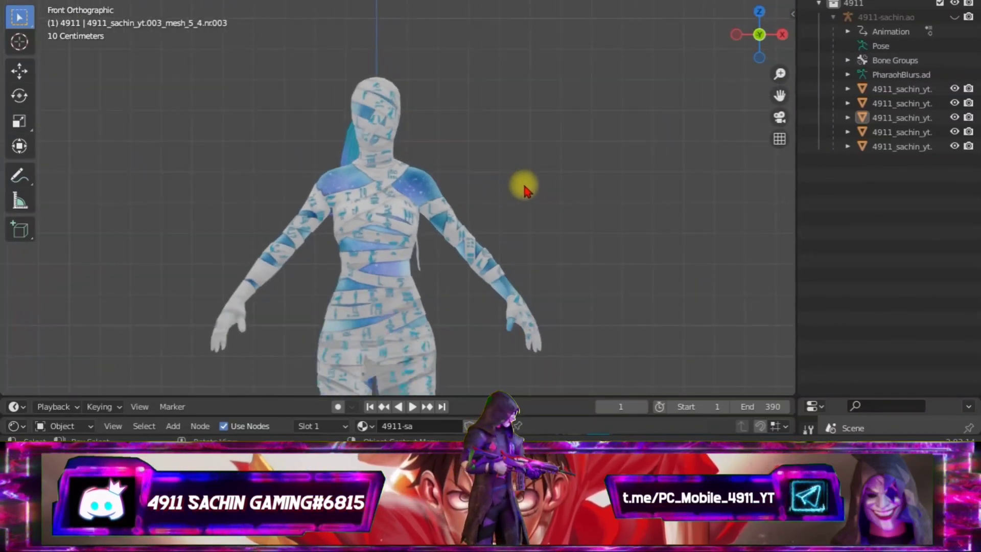
mouse_move(526, 189)
middle_down()
mouse_move(525, 263)
mouse_move(573, 241)
middle_up()
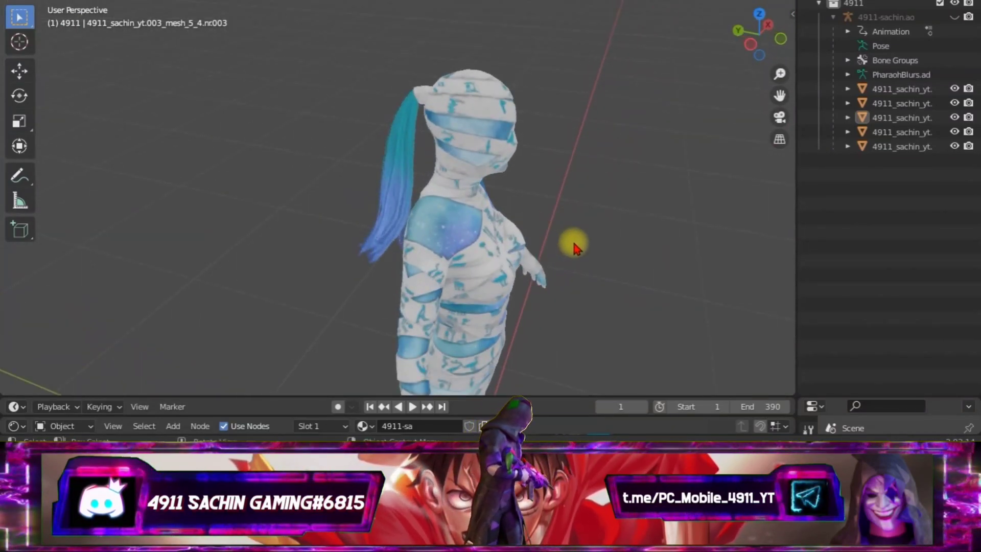
scroll(453, 245, up, 3)
scroll(268, 255, up, 3)
mouse_move(268, 256)
middle_down()
mouse_move(448, 201)
mouse_move(149, 228)
mouse_move(871, 215)
middle_up()
scroll(605, 204, down, 4)
scroll(696, 154, down, 2)
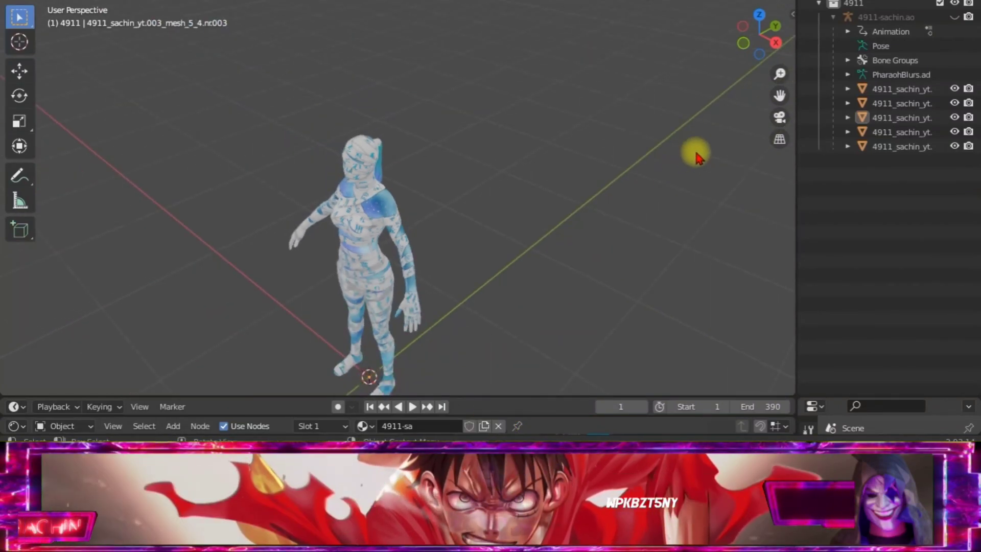
click(761, 38)
Unhide and select the 4911-sachin.ao armature, set Skeleton to Pose Position, and center the figure.
click(953, 18)
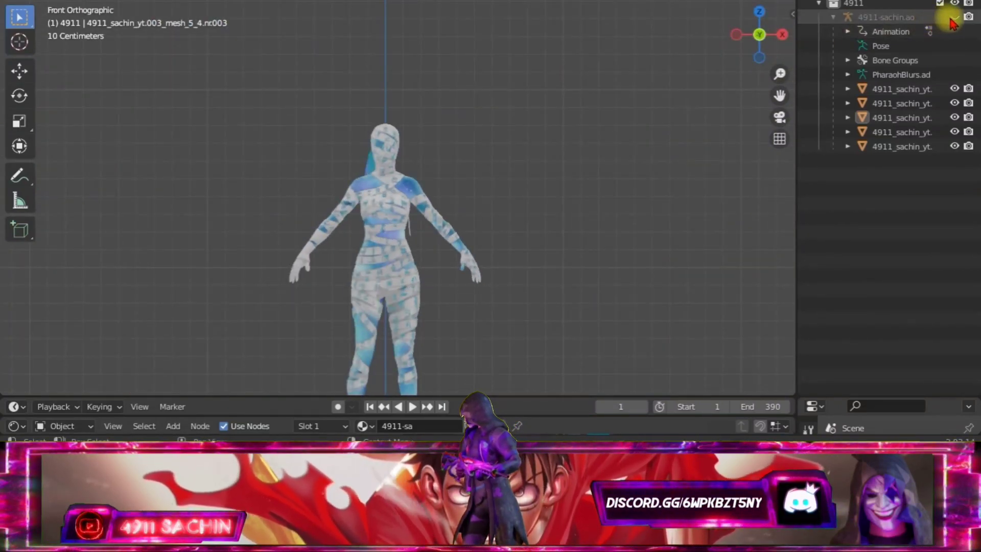
click(912, 19)
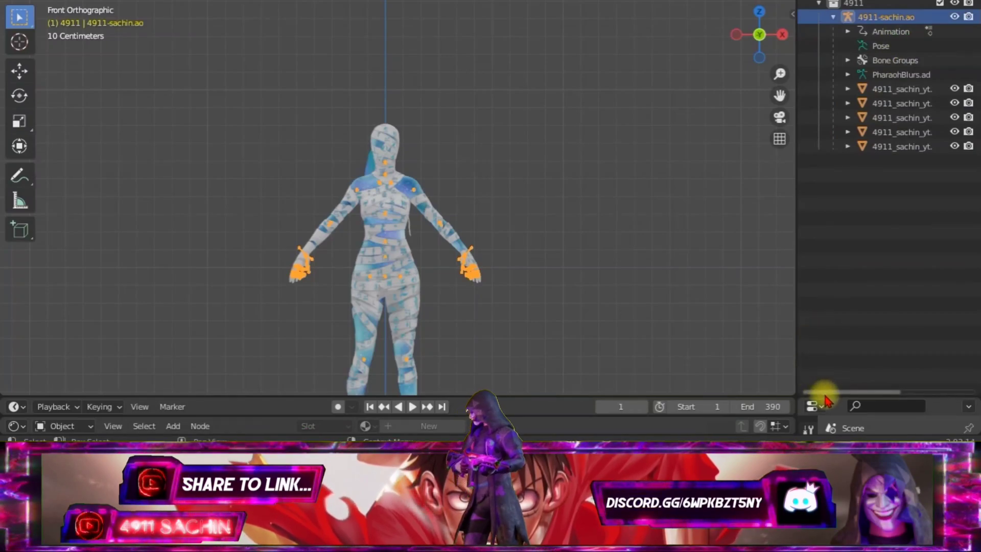
drag(833, 396, 849, 187)
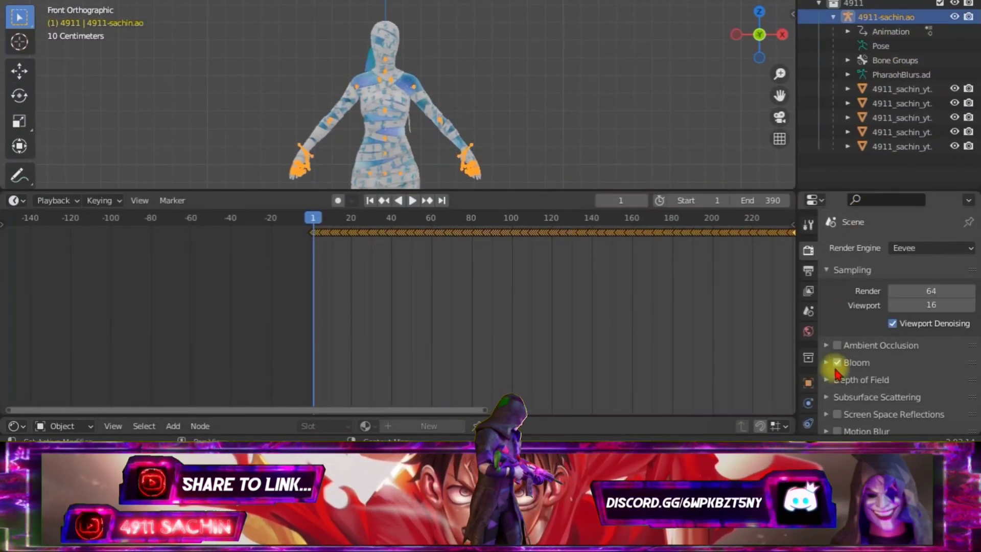
click(808, 352)
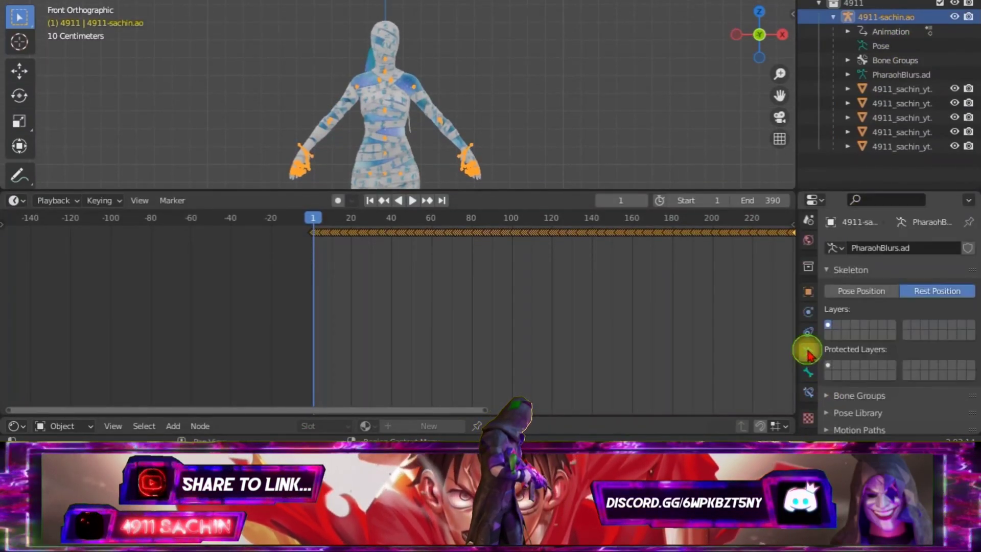
click(875, 297)
drag(559, 191, 561, 382)
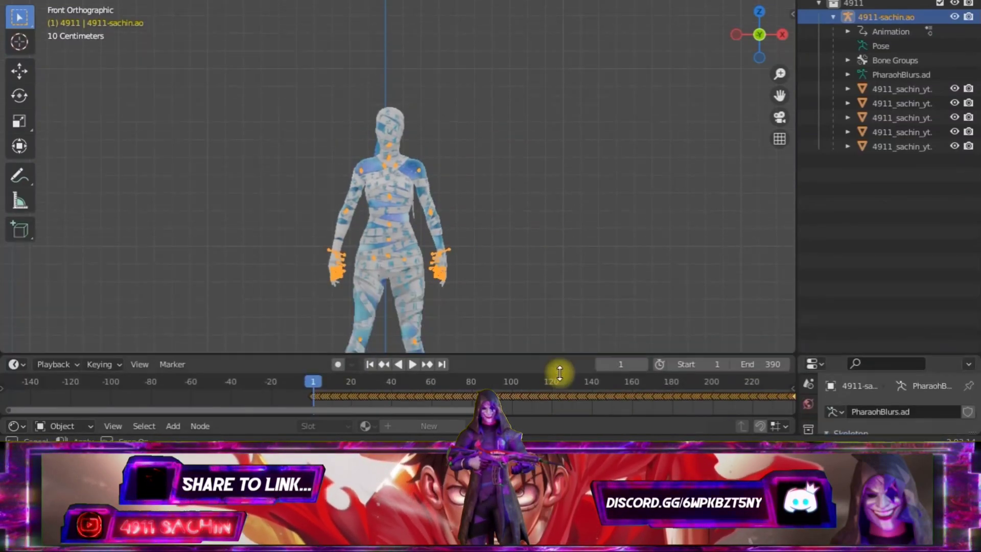
drag(782, 97, 177, 340)
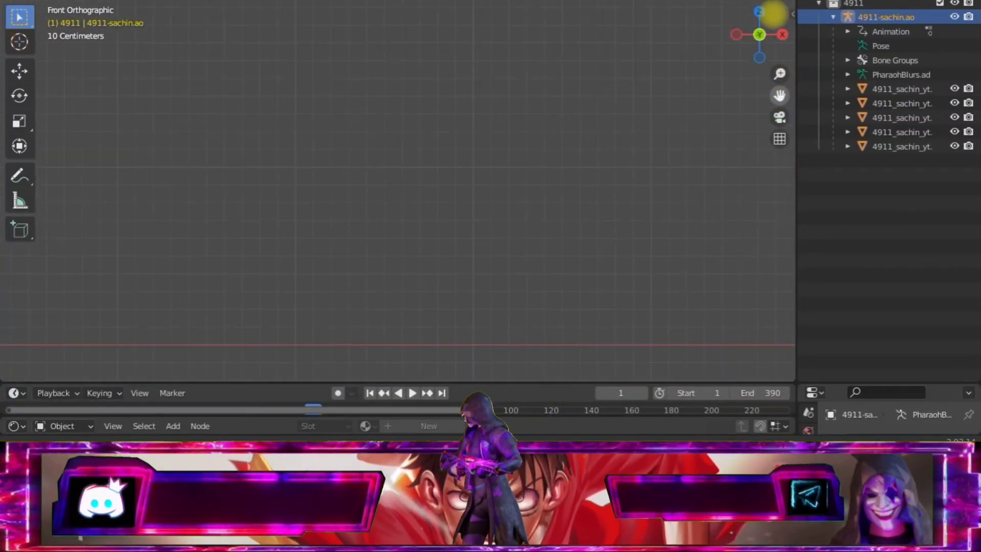